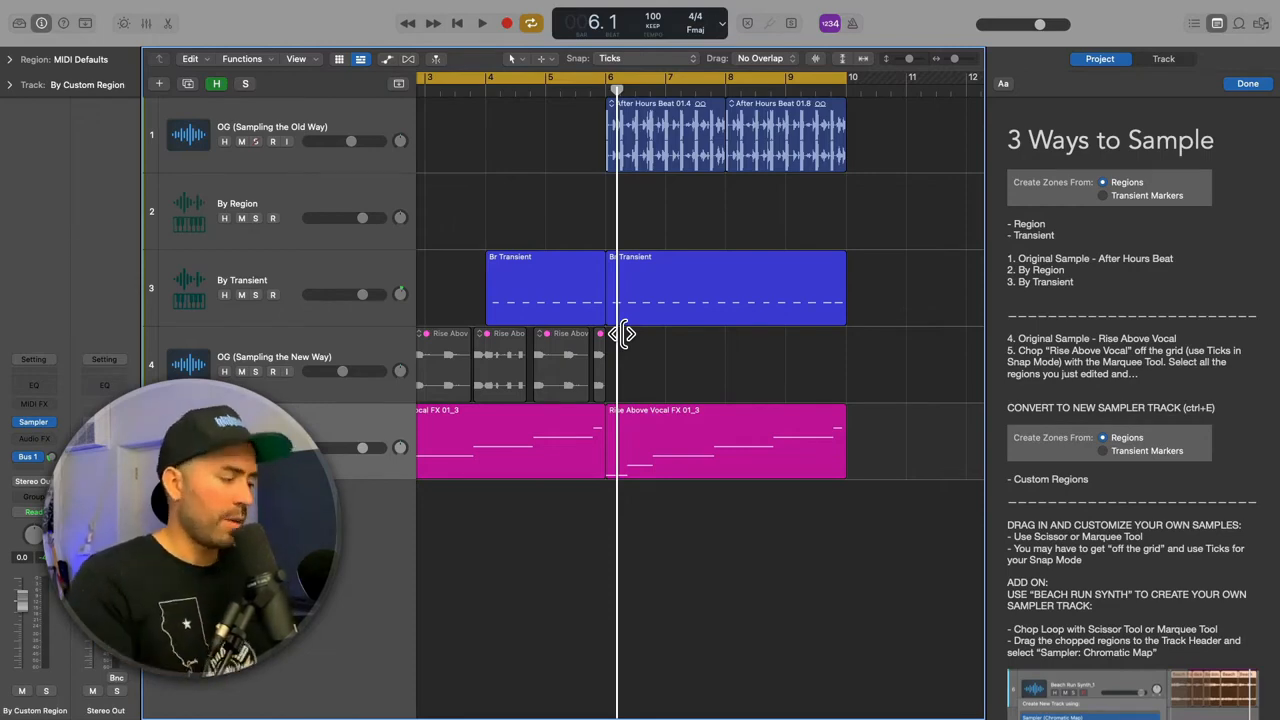
# Step: Marquee-select the short slice from just after 6.1.4 to 6.2 in the first After Hours Beat region and audition it with cycling off
pyautogui.moveTo(590, 208); pyautogui.dragTo(885, 110)
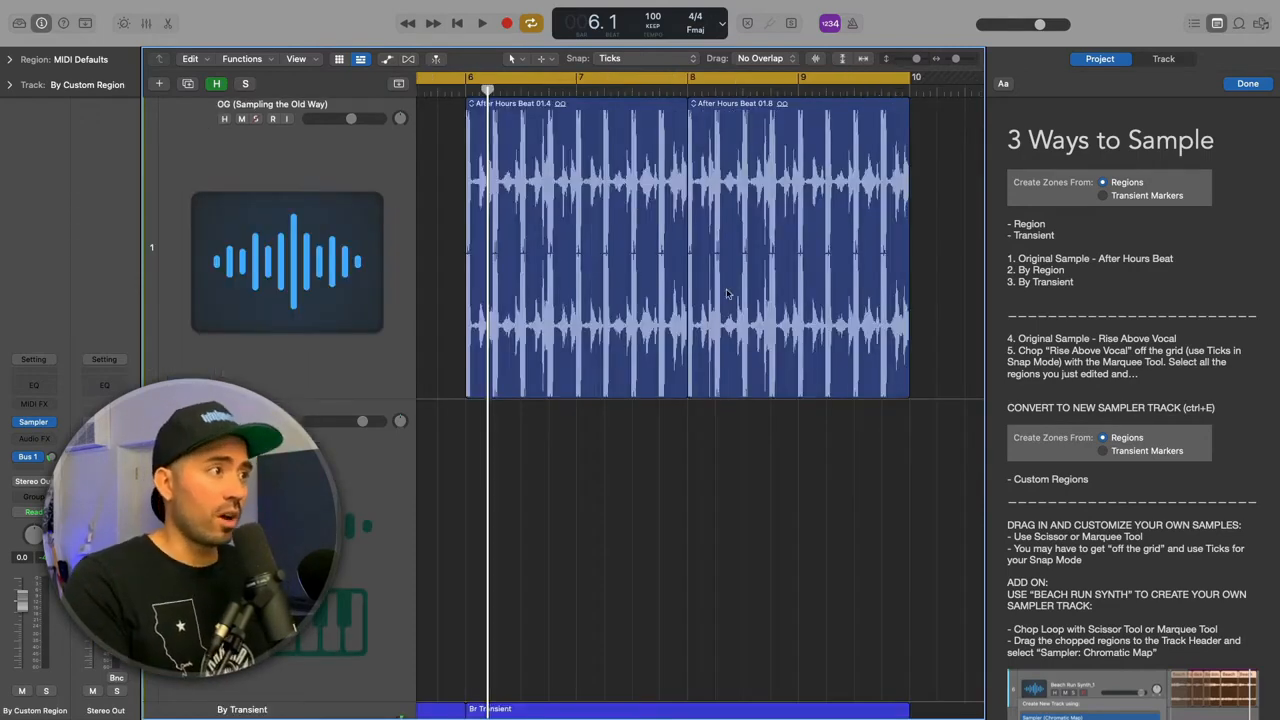
pyautogui.press('super+Right')
pyautogui.press('super+Right')
pyautogui.press('super+Right')
pyautogui.press('super+Right')
pyautogui.press('super+Right')
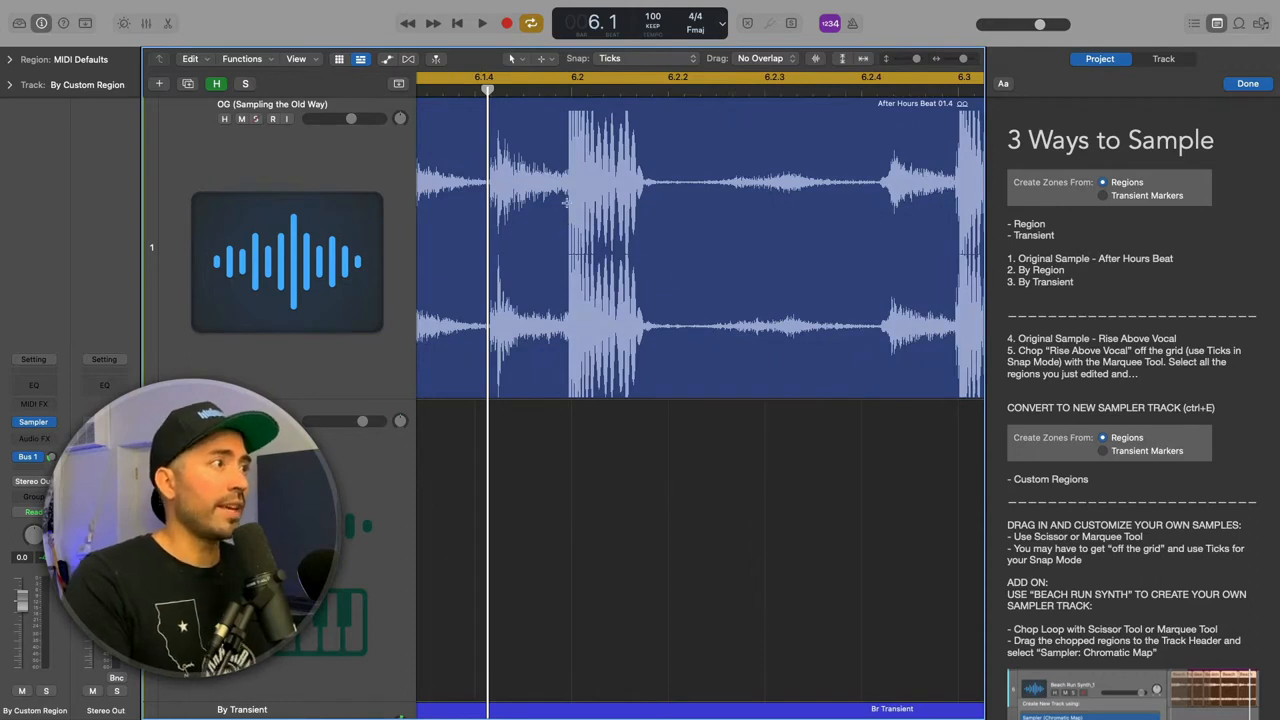
pyautogui.moveTo(489, 212); pyautogui.dragTo(567, 222)
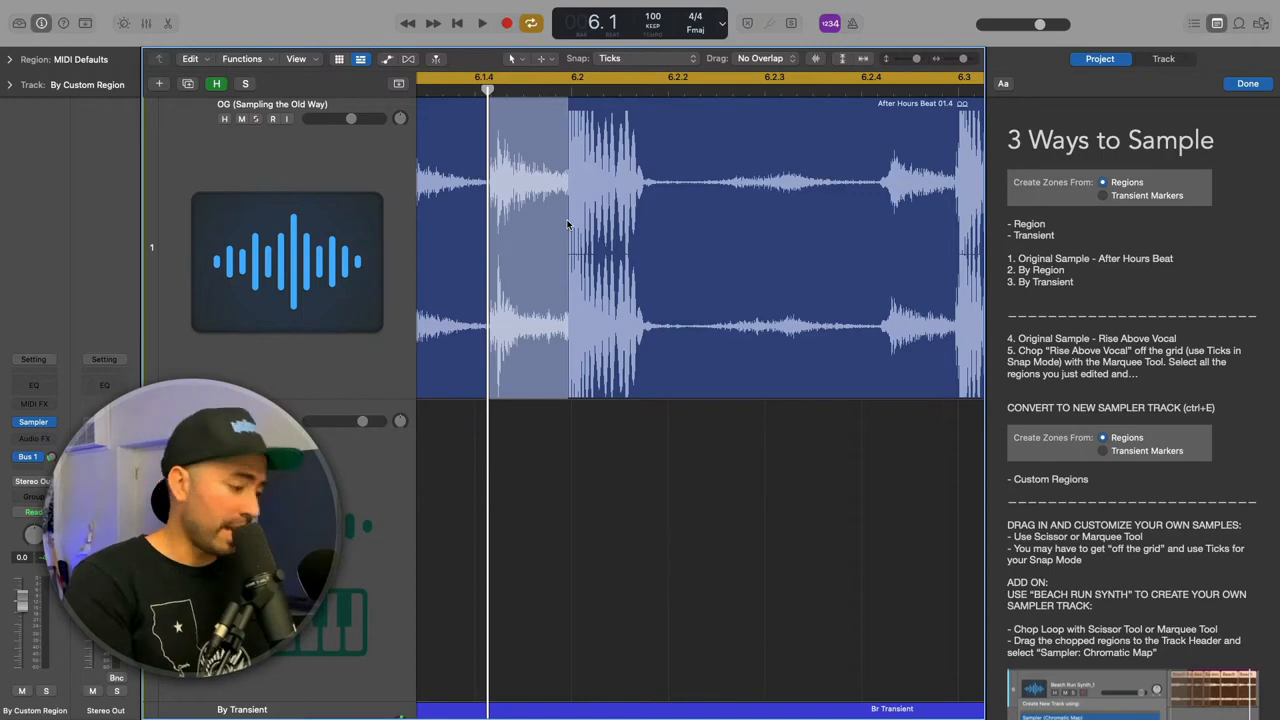
pyautogui.press('c')
pyautogui.press('space')
pyautogui.press('space')
pyautogui.click(628, 524)
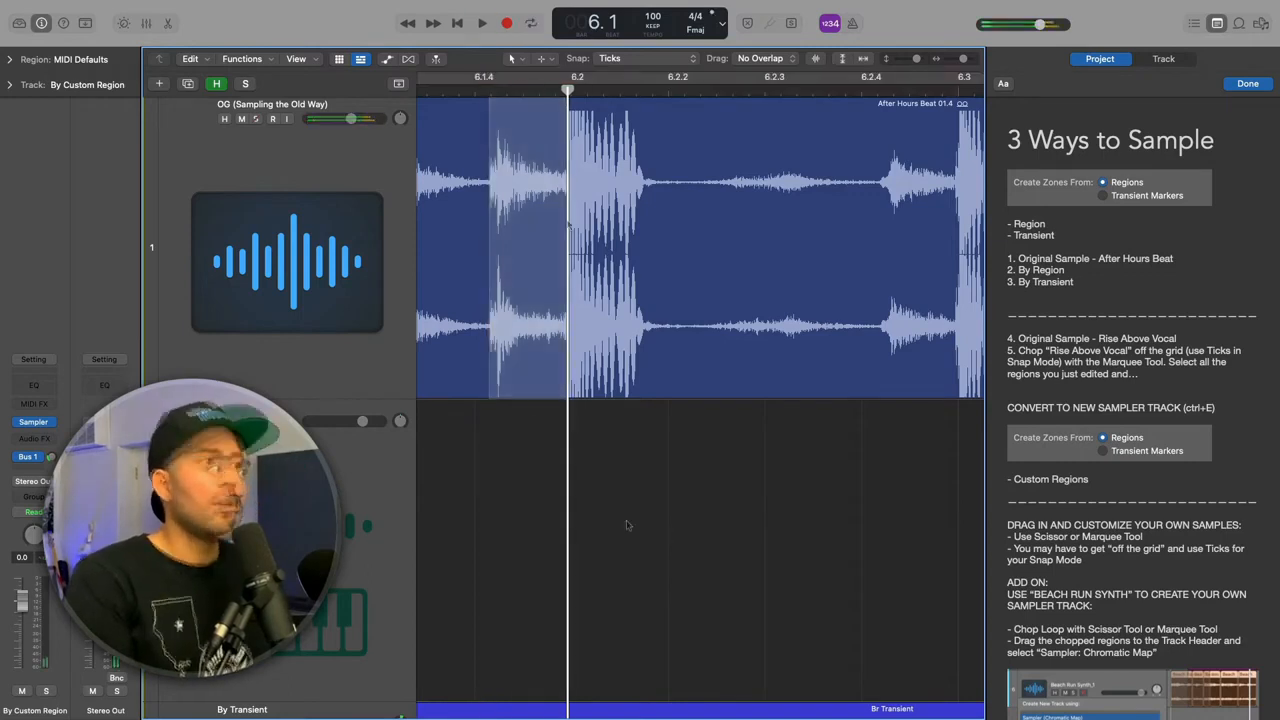
pyautogui.press('z')
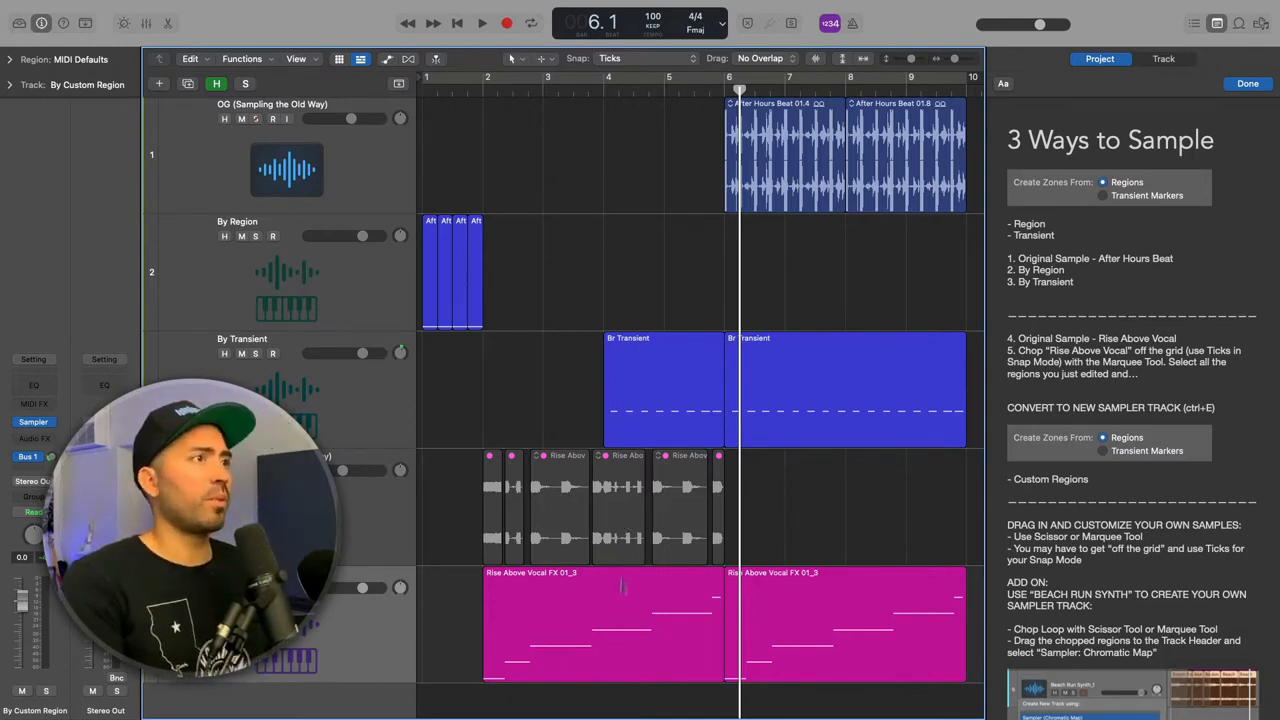
# Step: Search the Apple Loops for "after hours", preview After Hours Beat 01, and return to the project notes
pyautogui.hscroll(1, 810, 413)
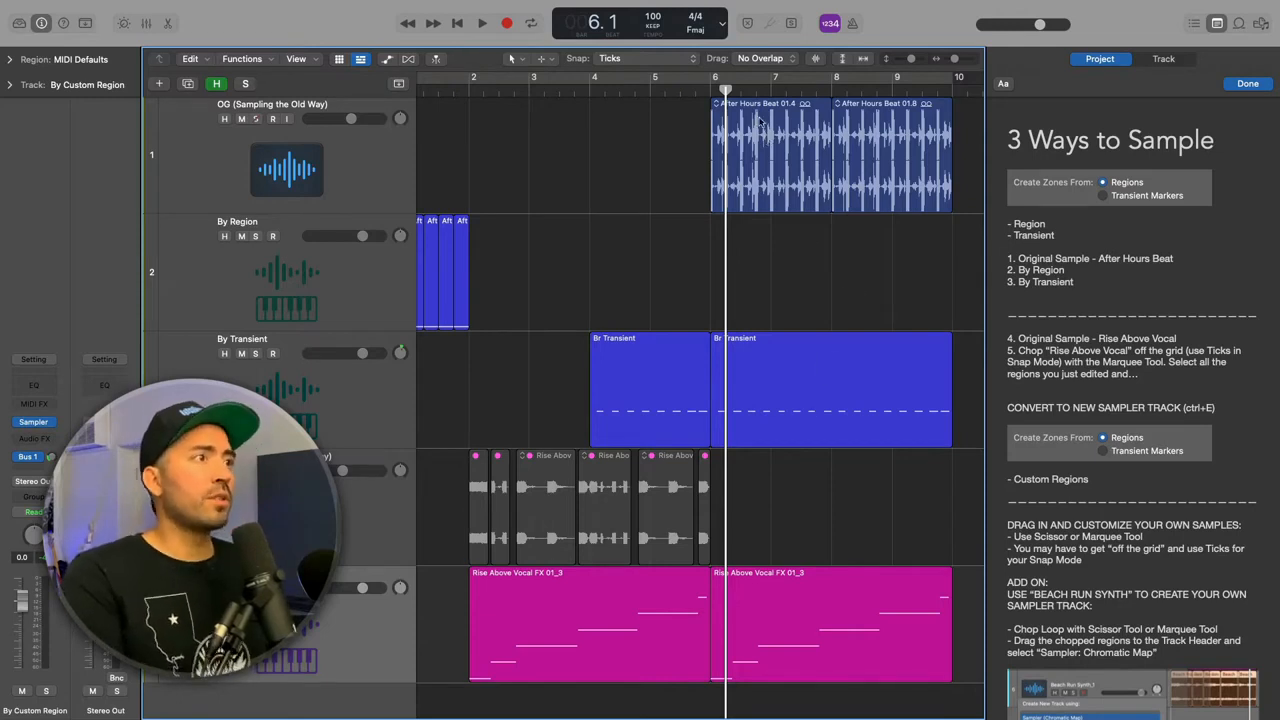
pyautogui.press('o')
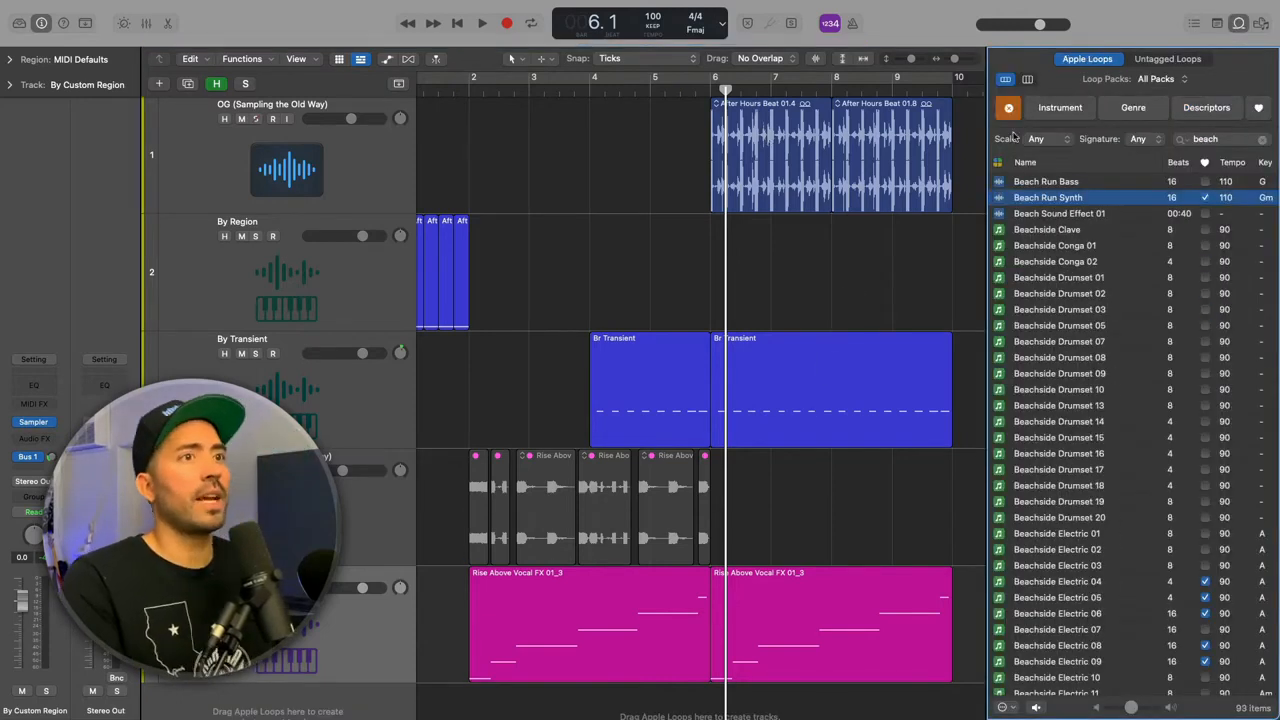
pyautogui.click(1234, 141)
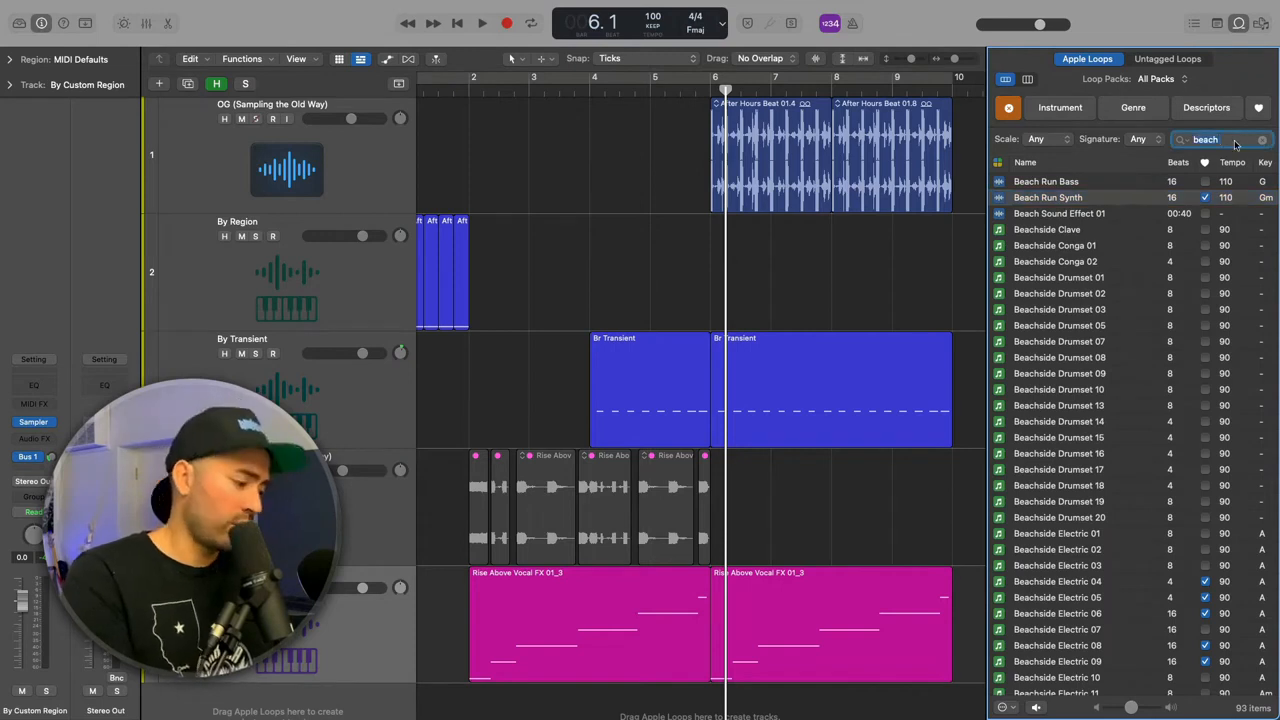
pyautogui.write('after hour')
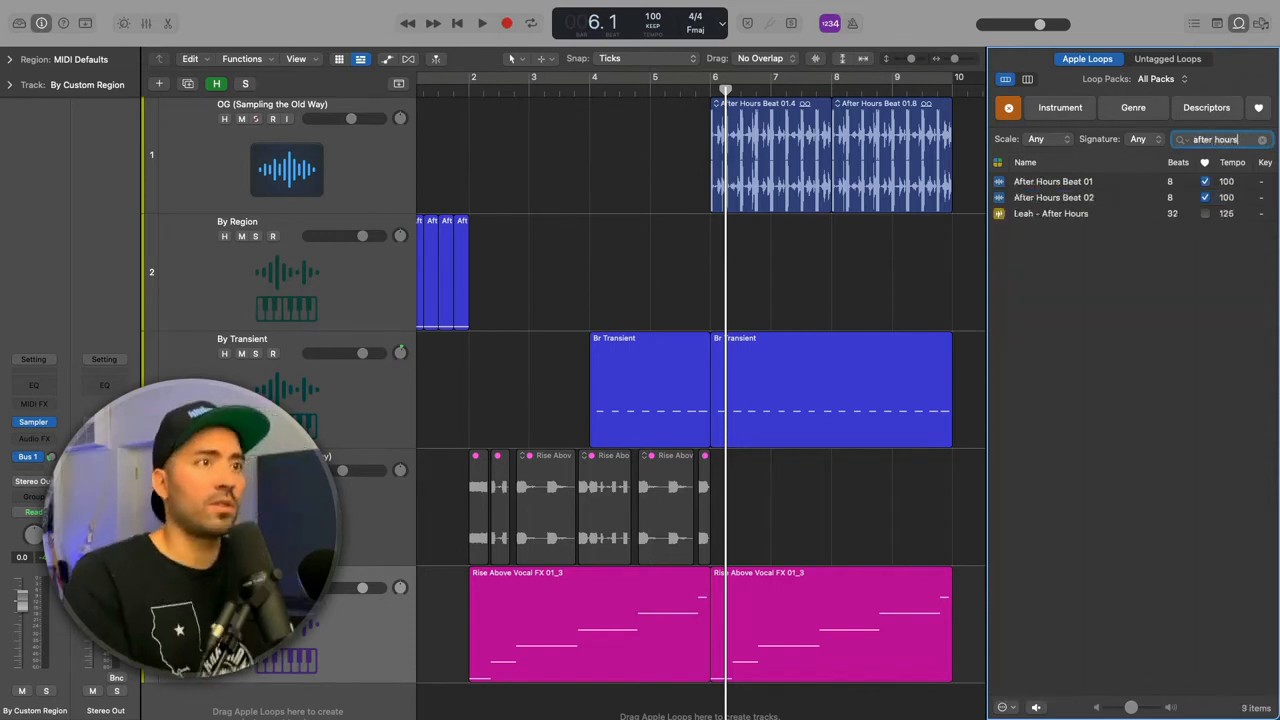
pyautogui.write('s')
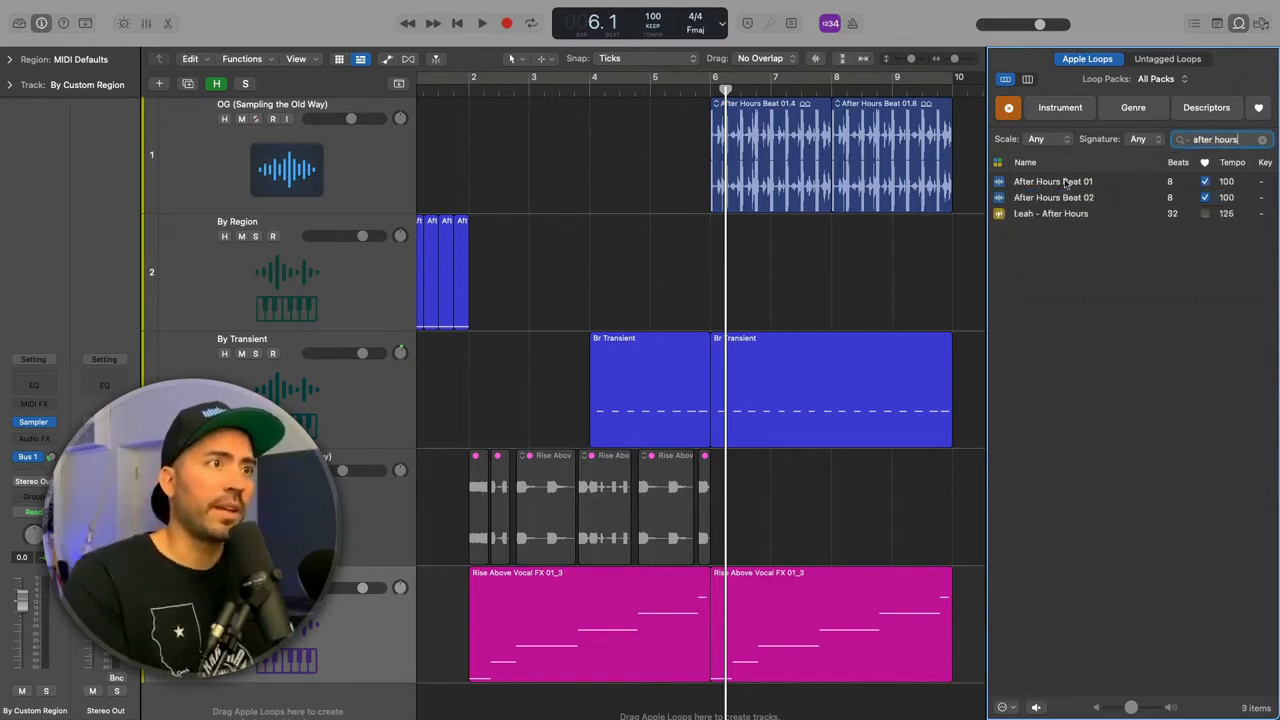
pyautogui.click(1066, 183)
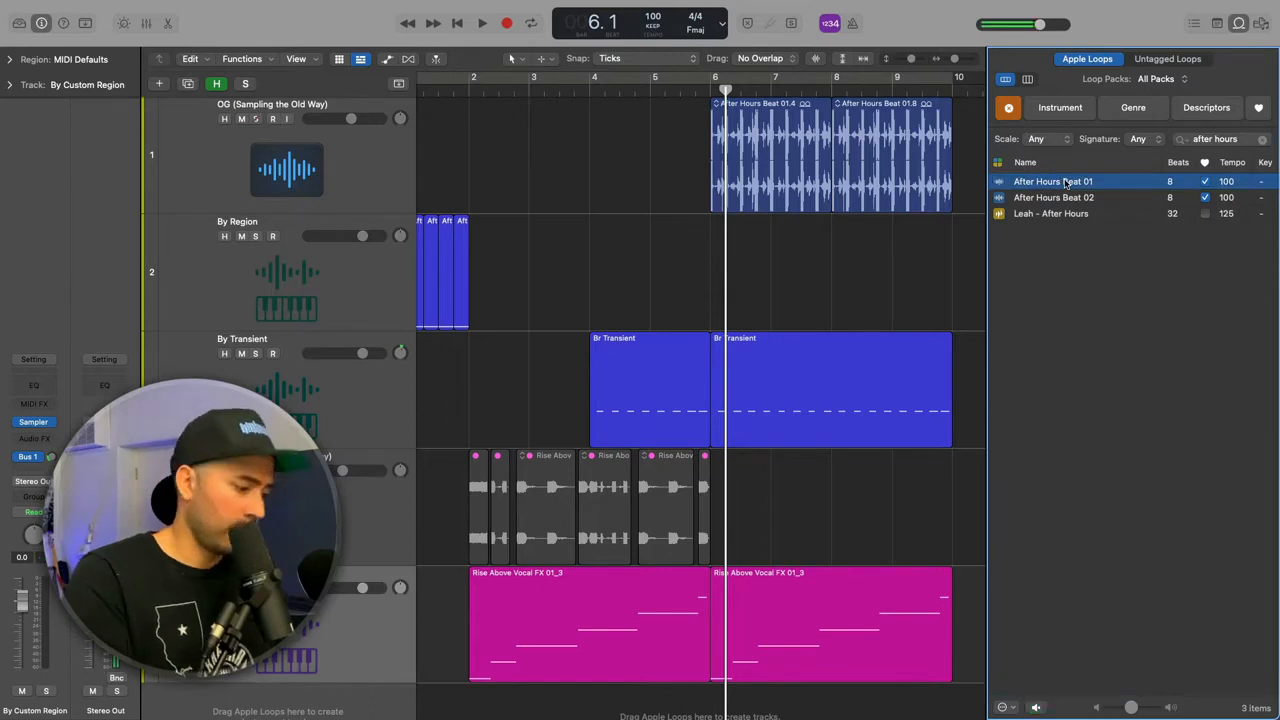
pyautogui.press('alt+super+p')
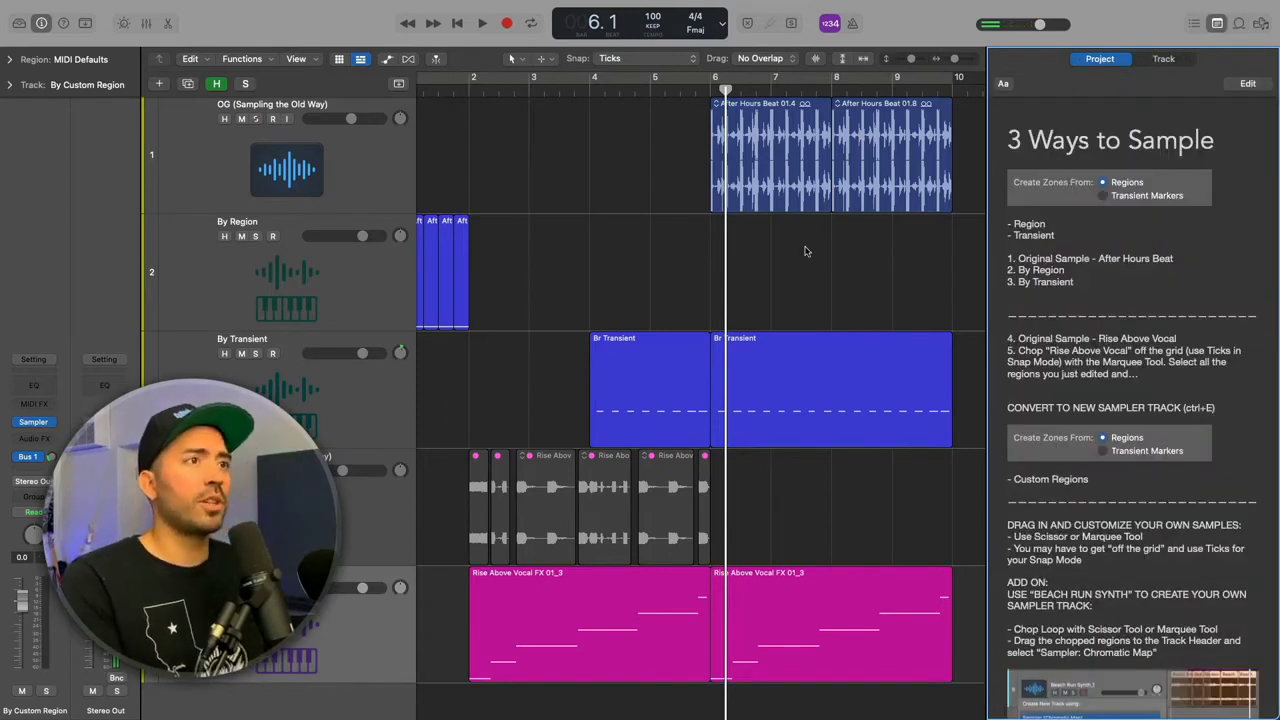
# Step: Convert the first After Hours Beat region to a new Sampler track, creating zones from Regions with the instrument name After Hours Beat 01
pyautogui.hscroll(-2, 722, 349)
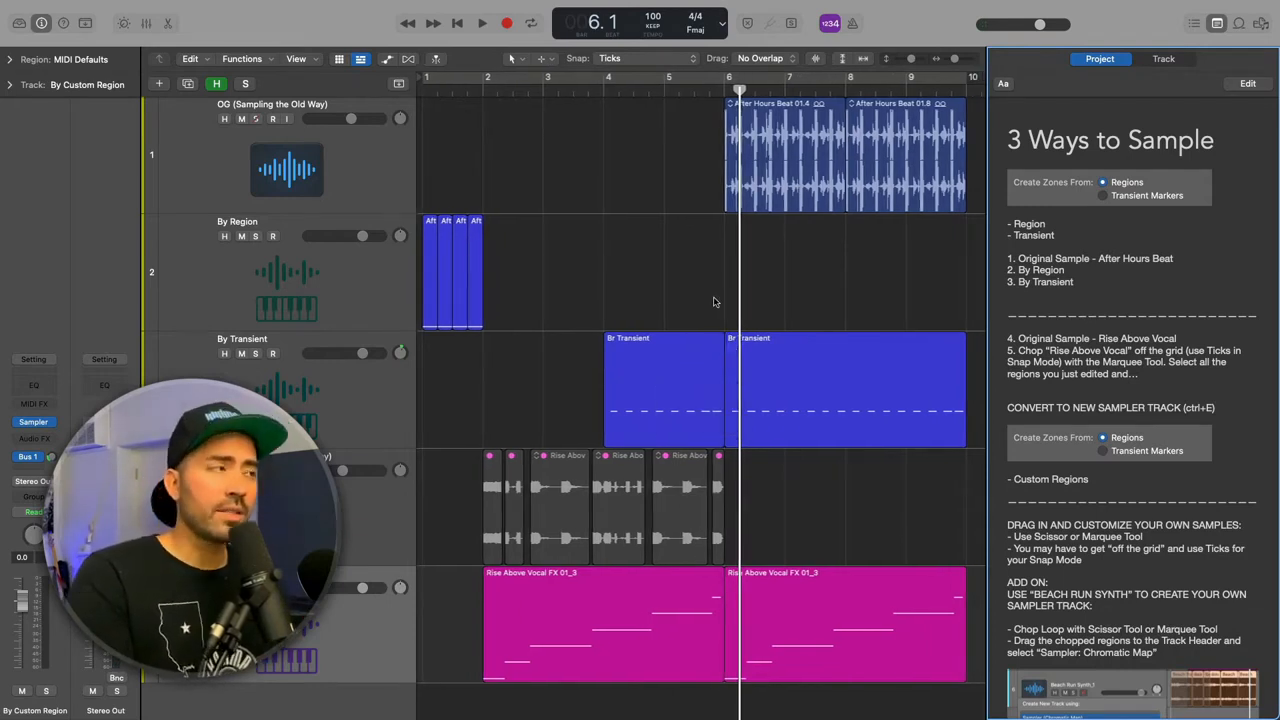
pyautogui.click(296, 271)
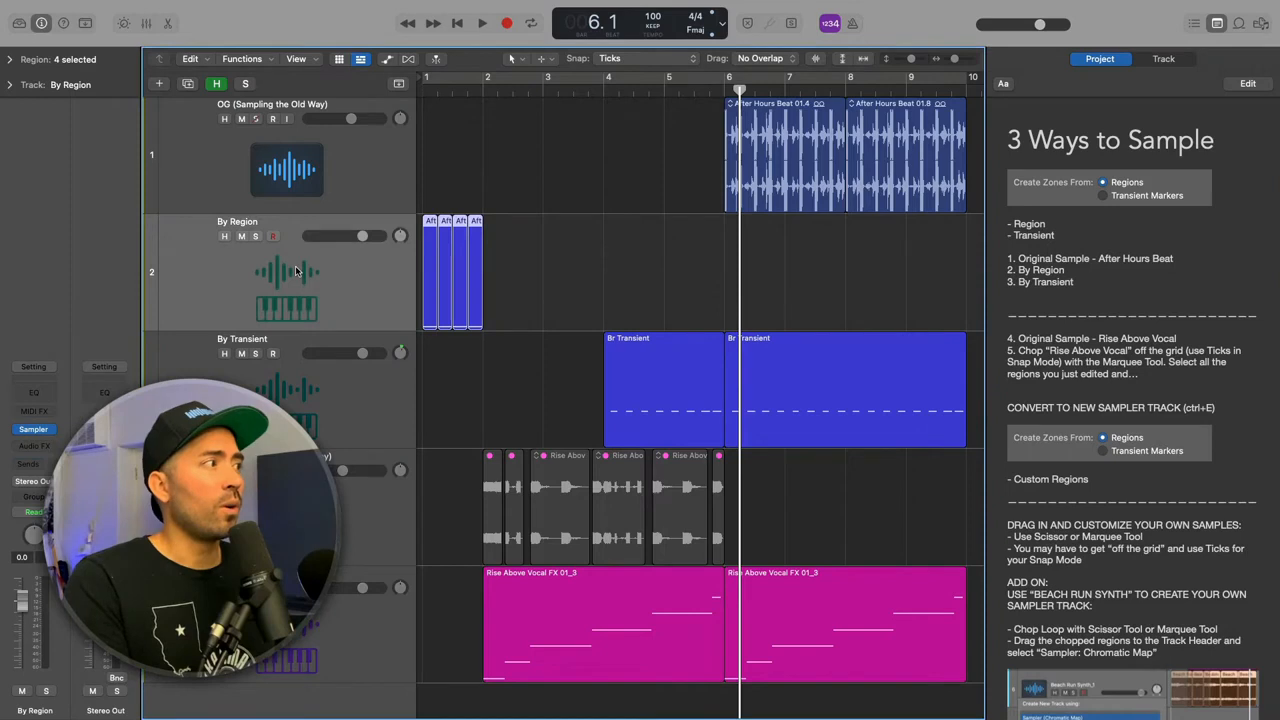
pyautogui.click(582, 256)
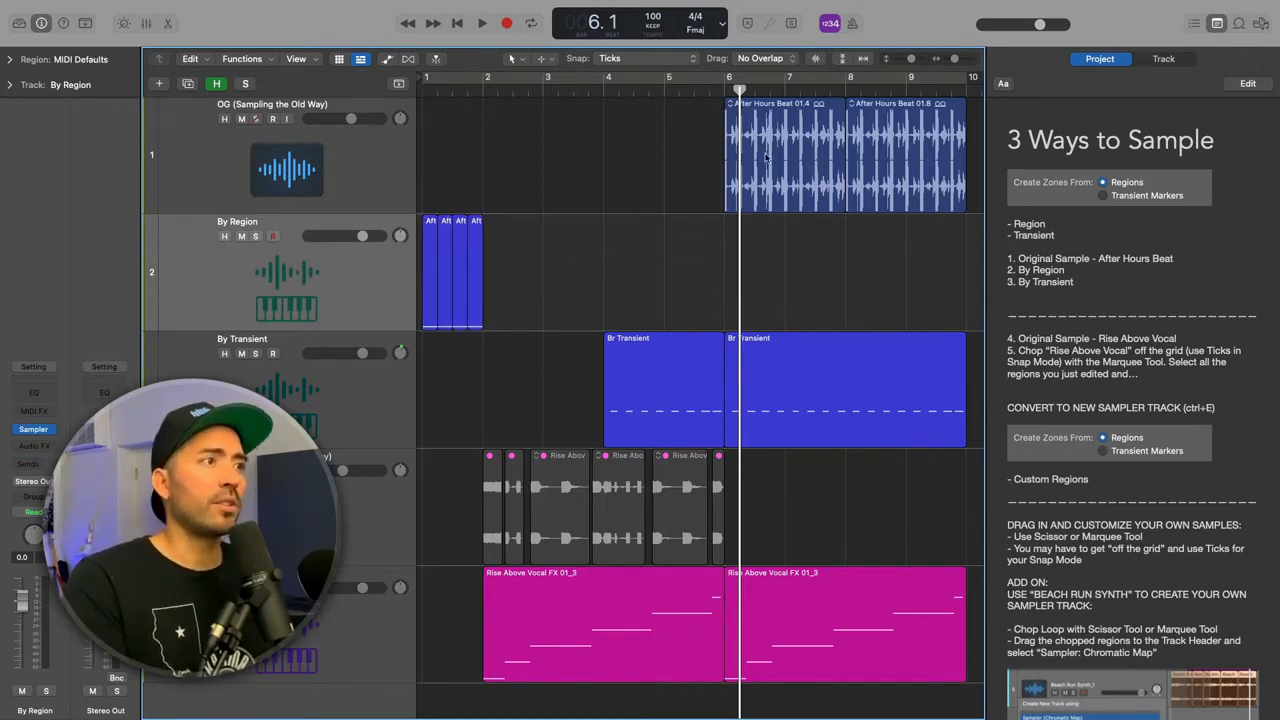
pyautogui.rightClick(767, 157)
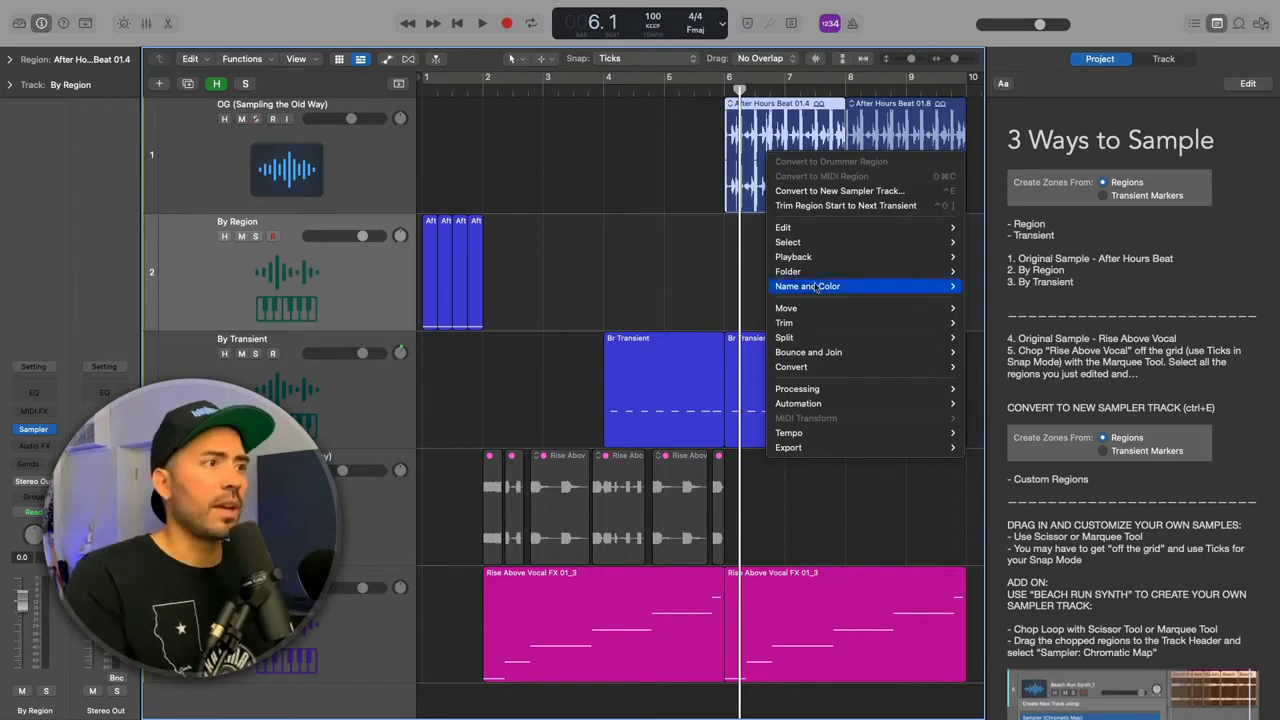
pyautogui.moveTo(845, 370)
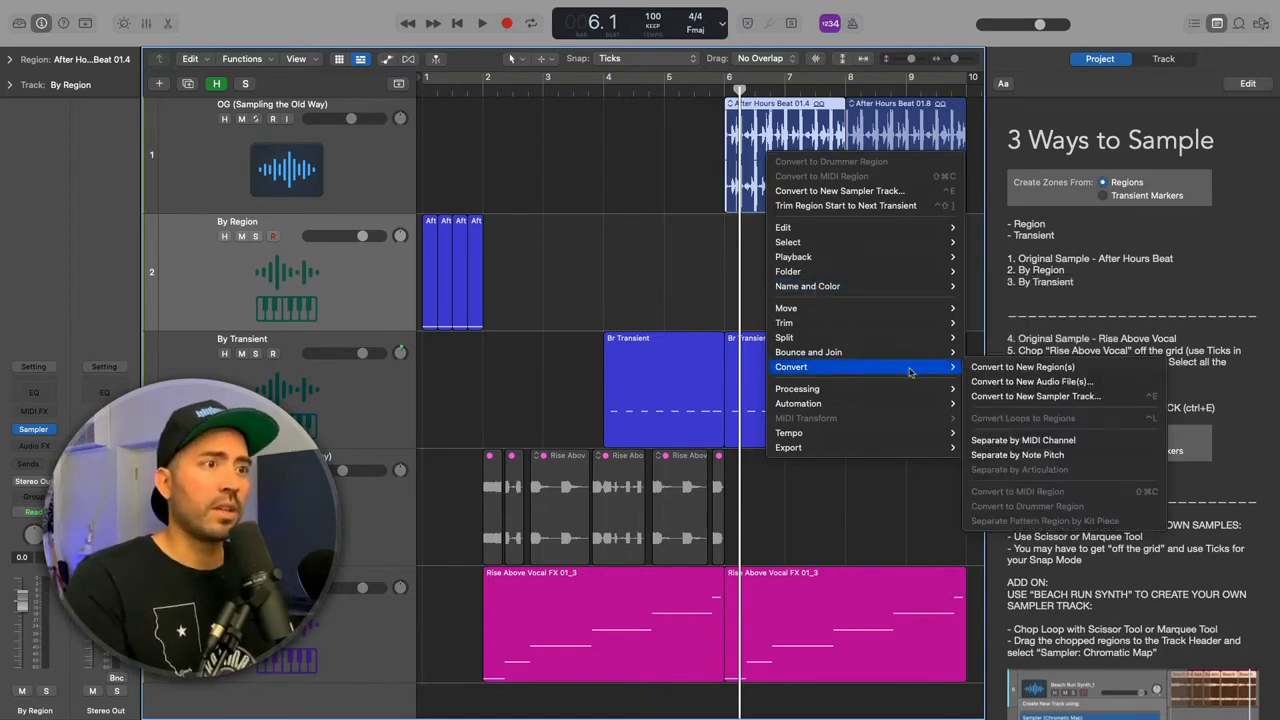
pyautogui.click(1013, 397)
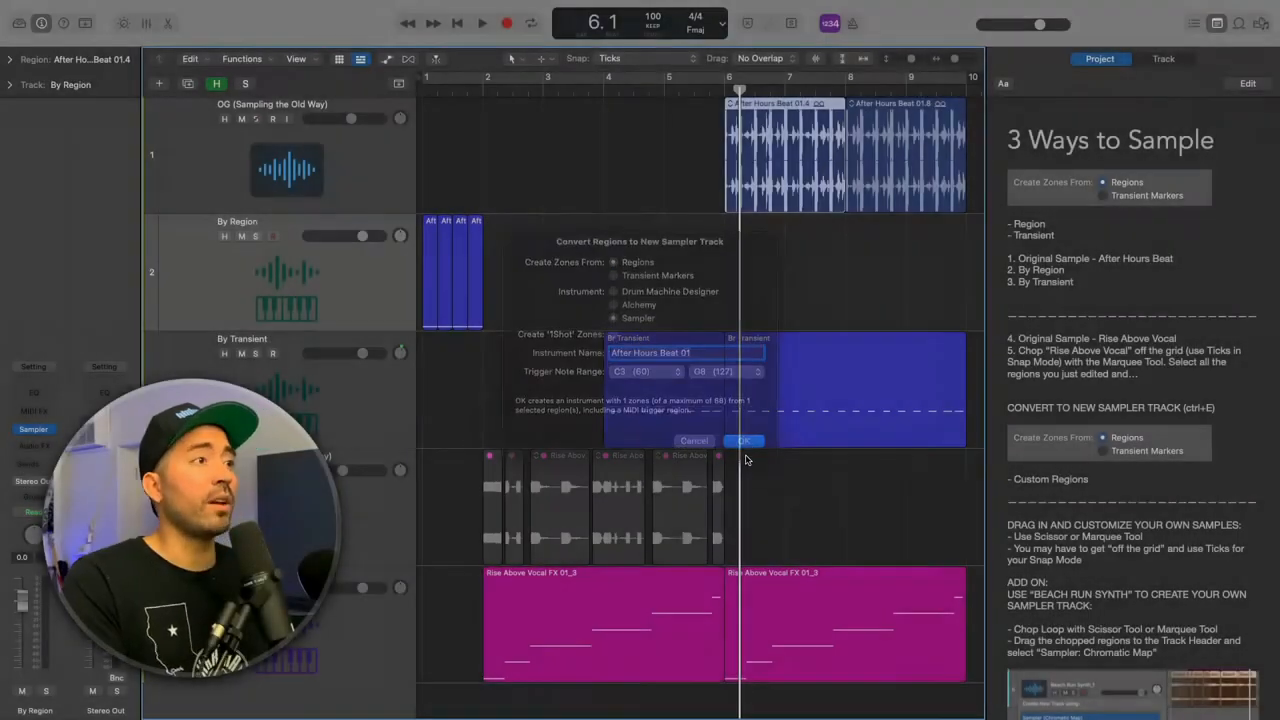
pyautogui.click(745, 457)
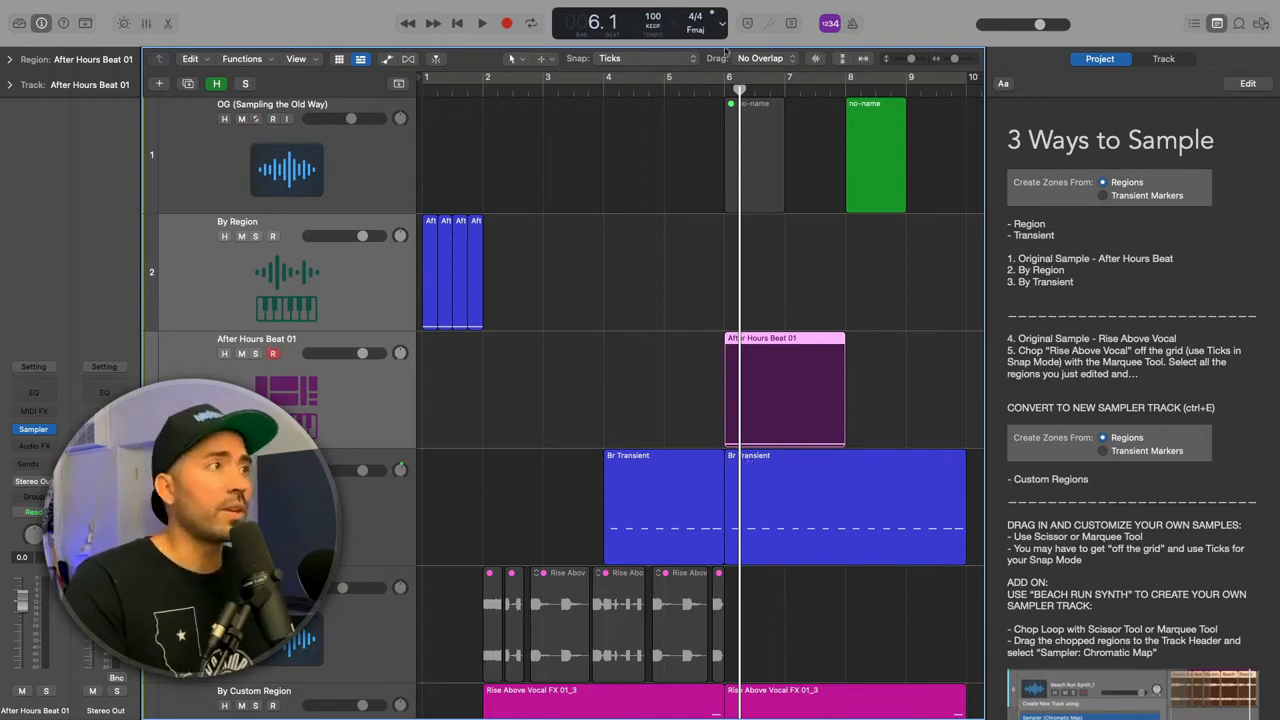
# Step: Switch the control bar's position and tempo display to the Custom layout
pyautogui.click(723, 28)
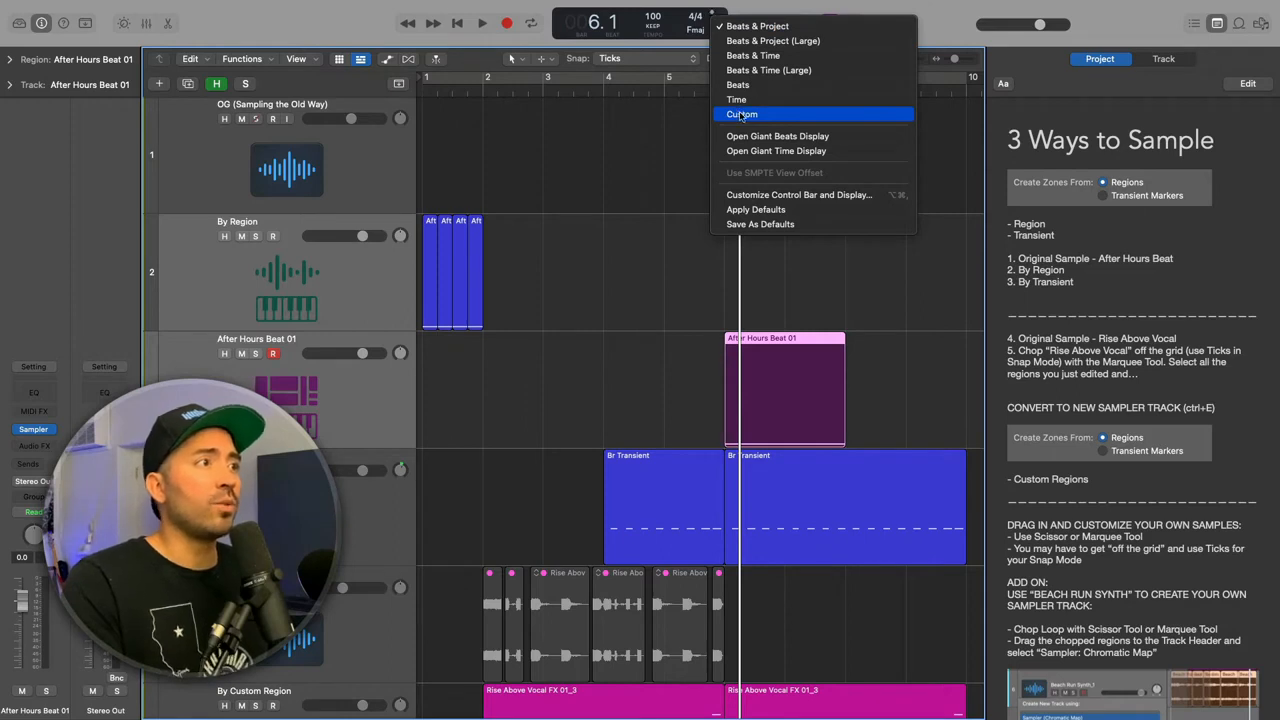
pyautogui.click(741, 116)
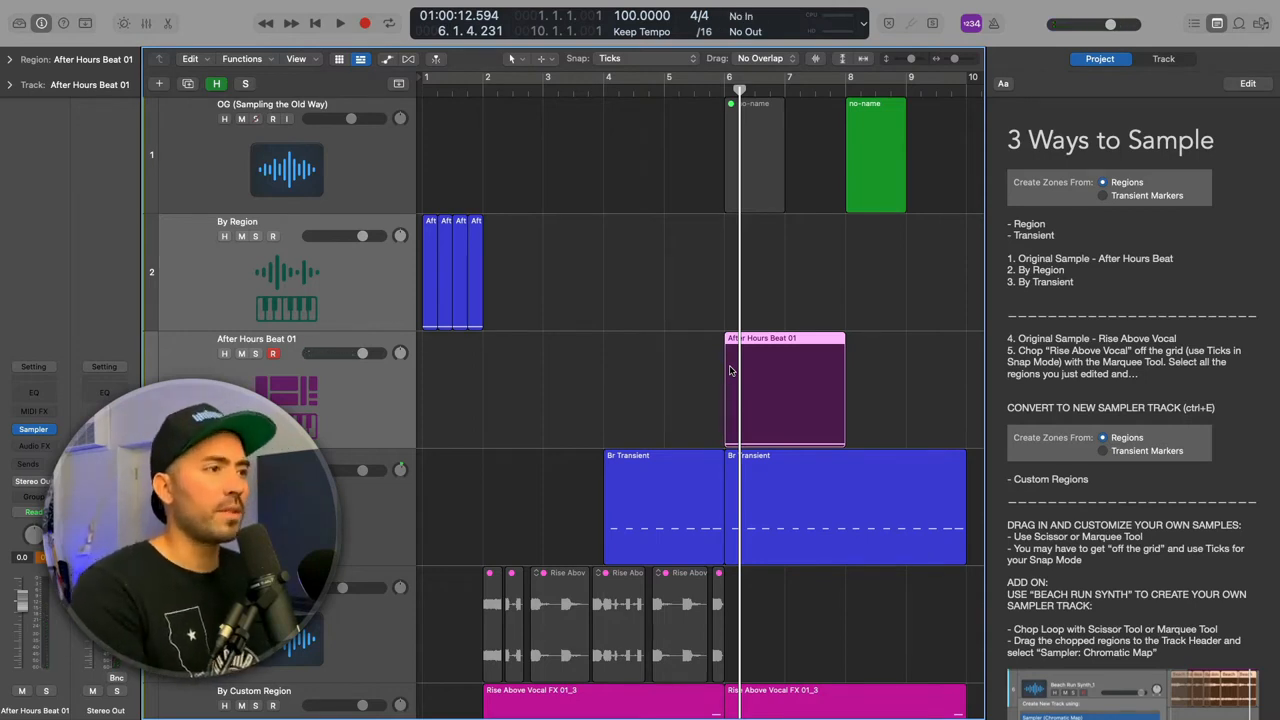
# Step: Delete the converted trigger region and the four short regions on the By Region track
pyautogui.press('Delete')
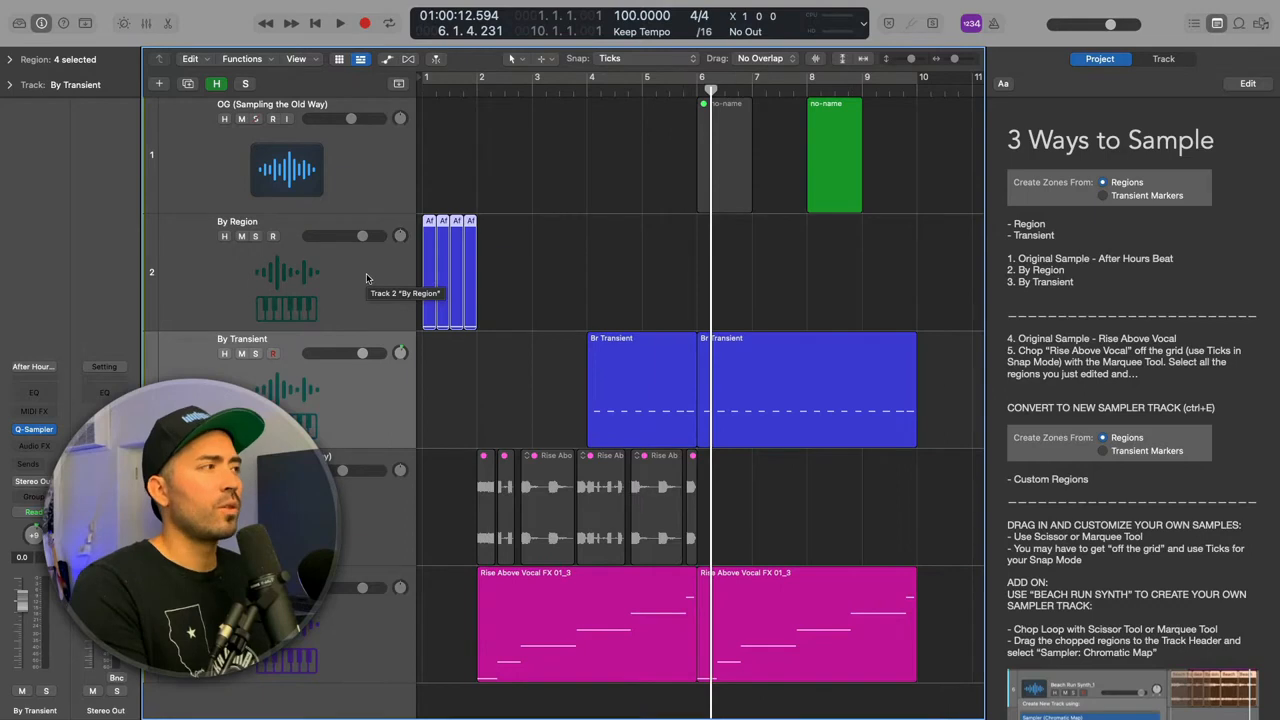
pyautogui.press('Delete')
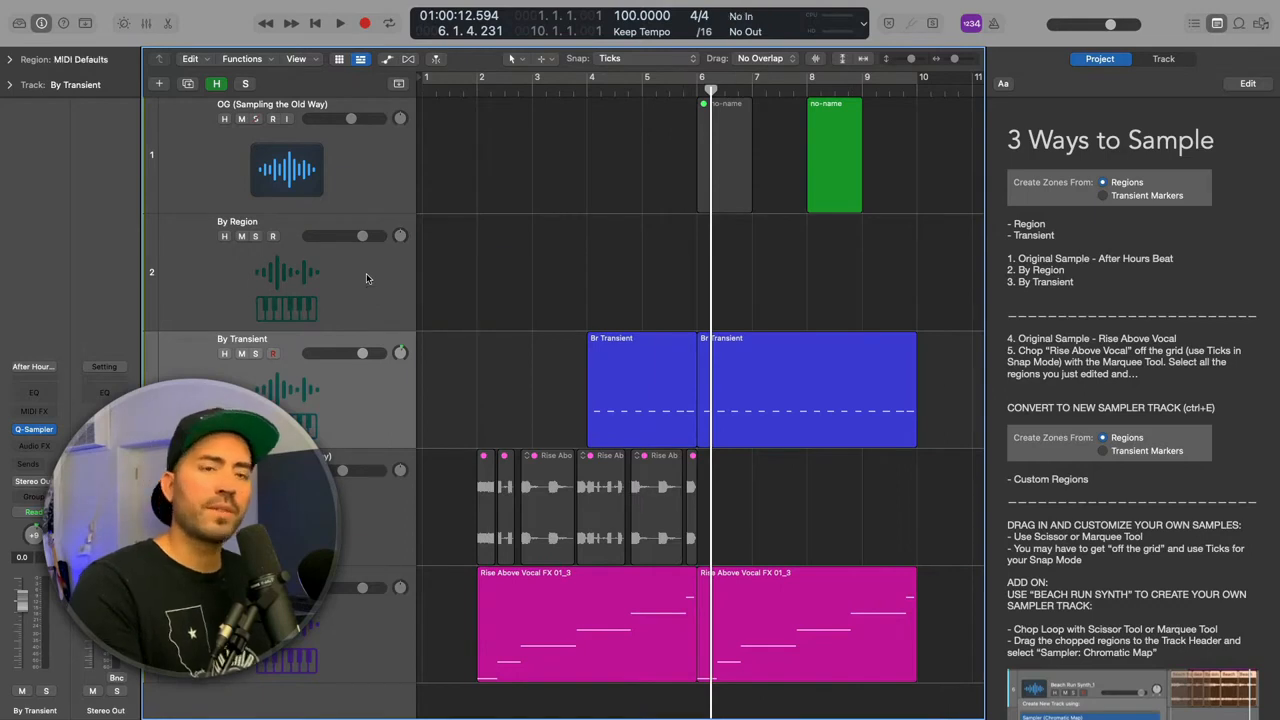
# Step: Record a one-bar MIDI part of C3 trigger hits on the After Hours Beat 01 track from the project start
pyautogui.press('Return')
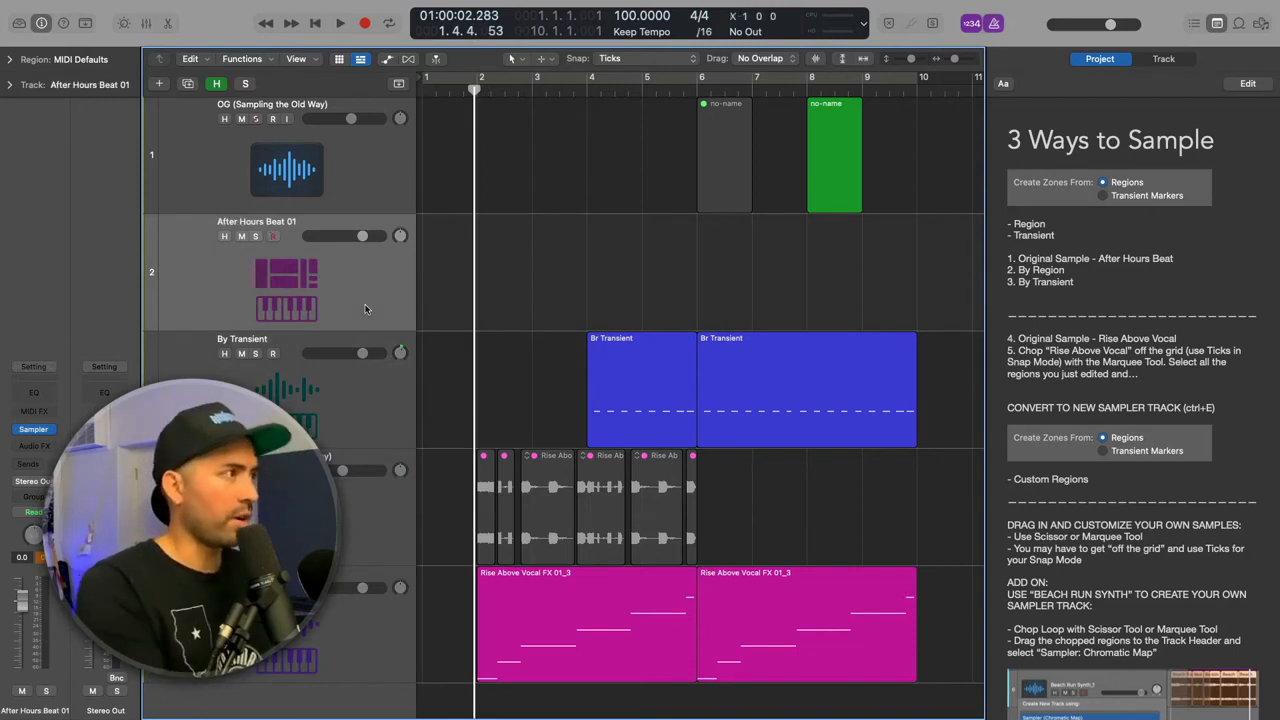
pyautogui.press('Return')
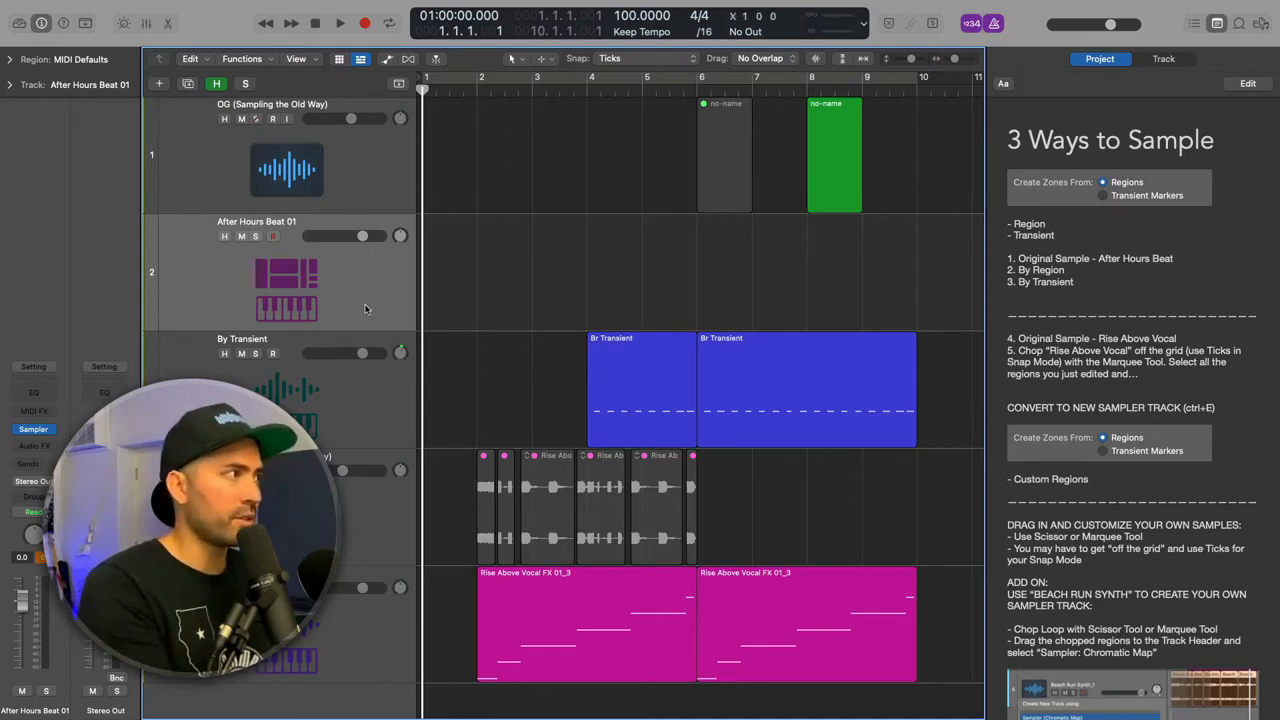
pyautogui.press('r')
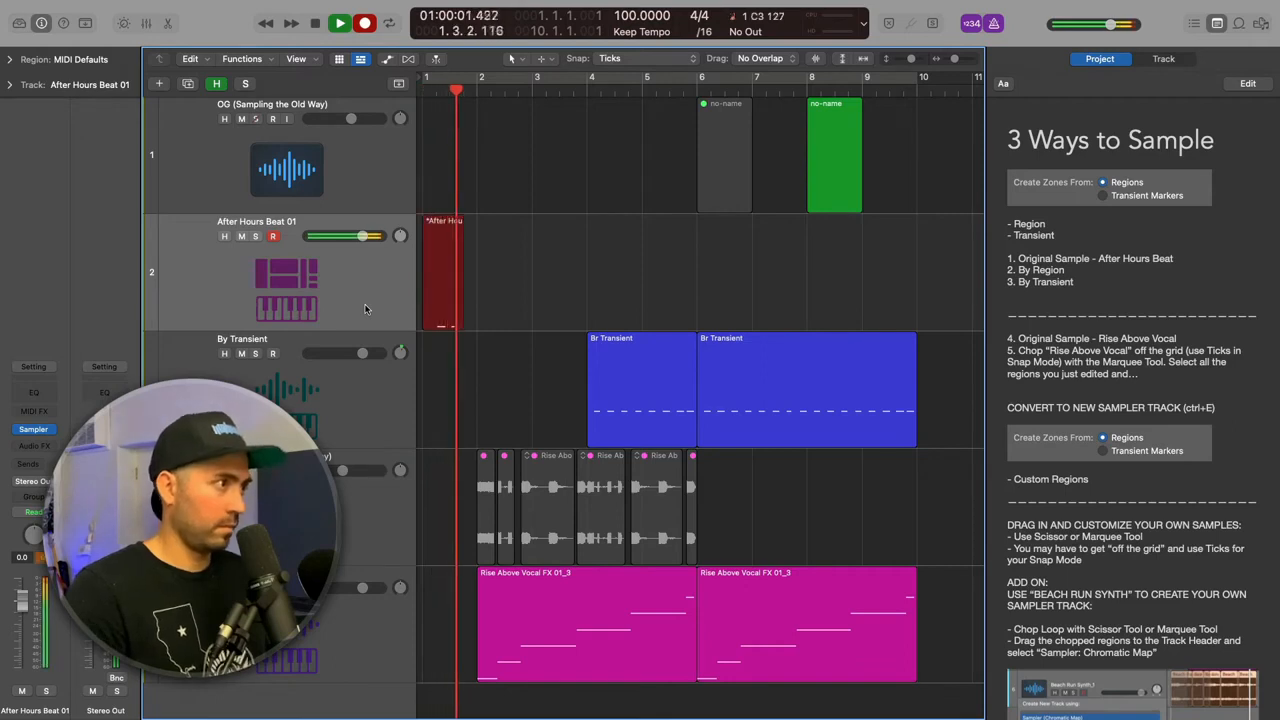
pyautogui.press('space')
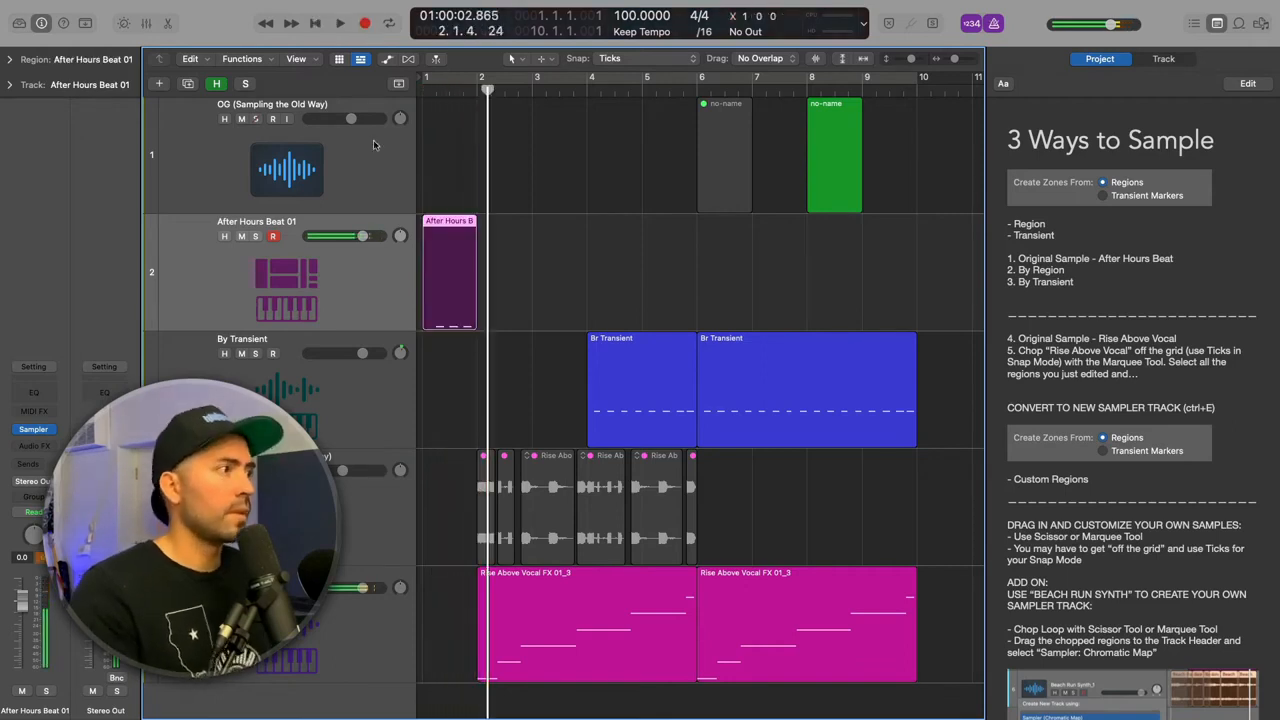
# Step: In the Piano Roll, set snapping to Division and copy the first C3 note of the recorded region to beat 1
pyautogui.doubleClick(465, 293)
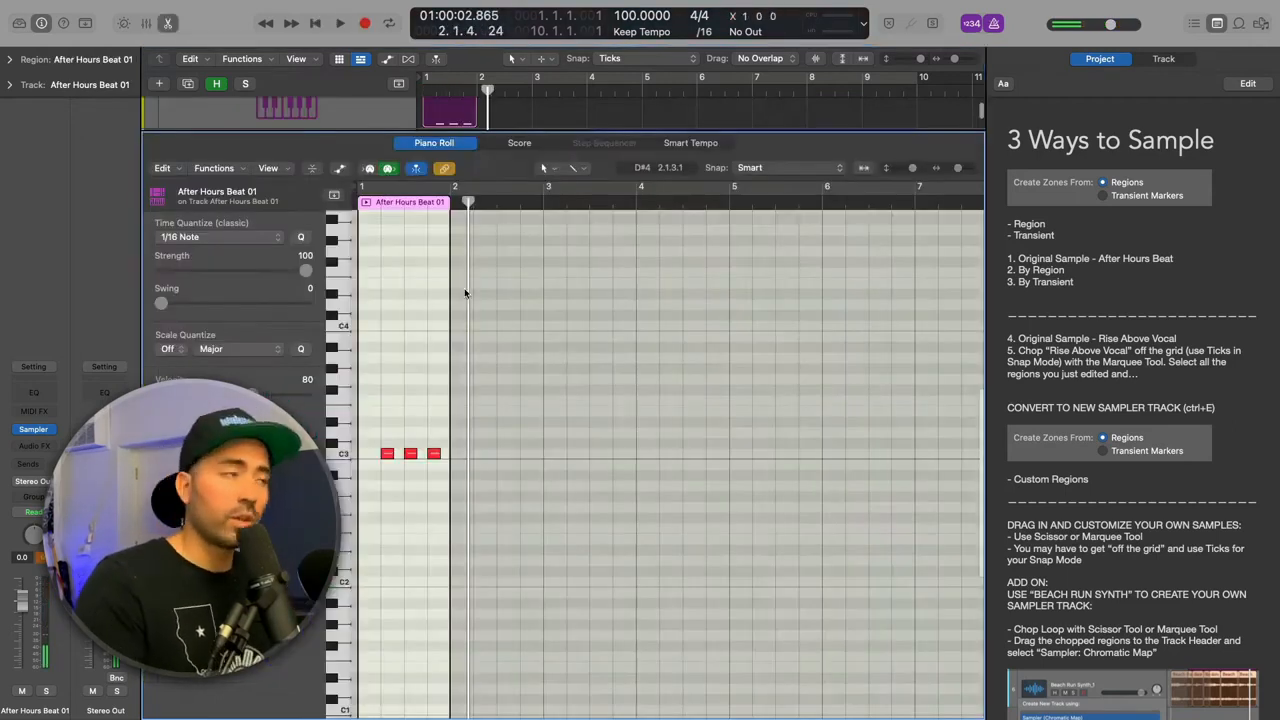
pyautogui.press('z')
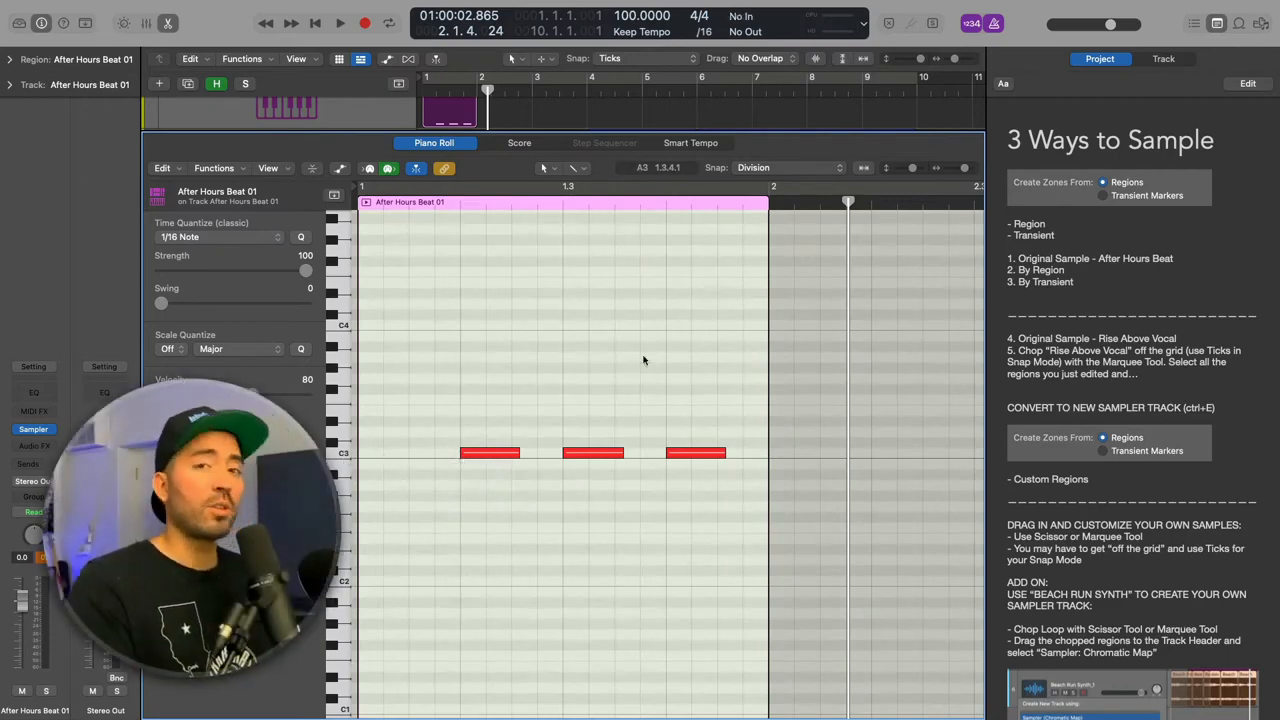
pyautogui.click(795, 168)
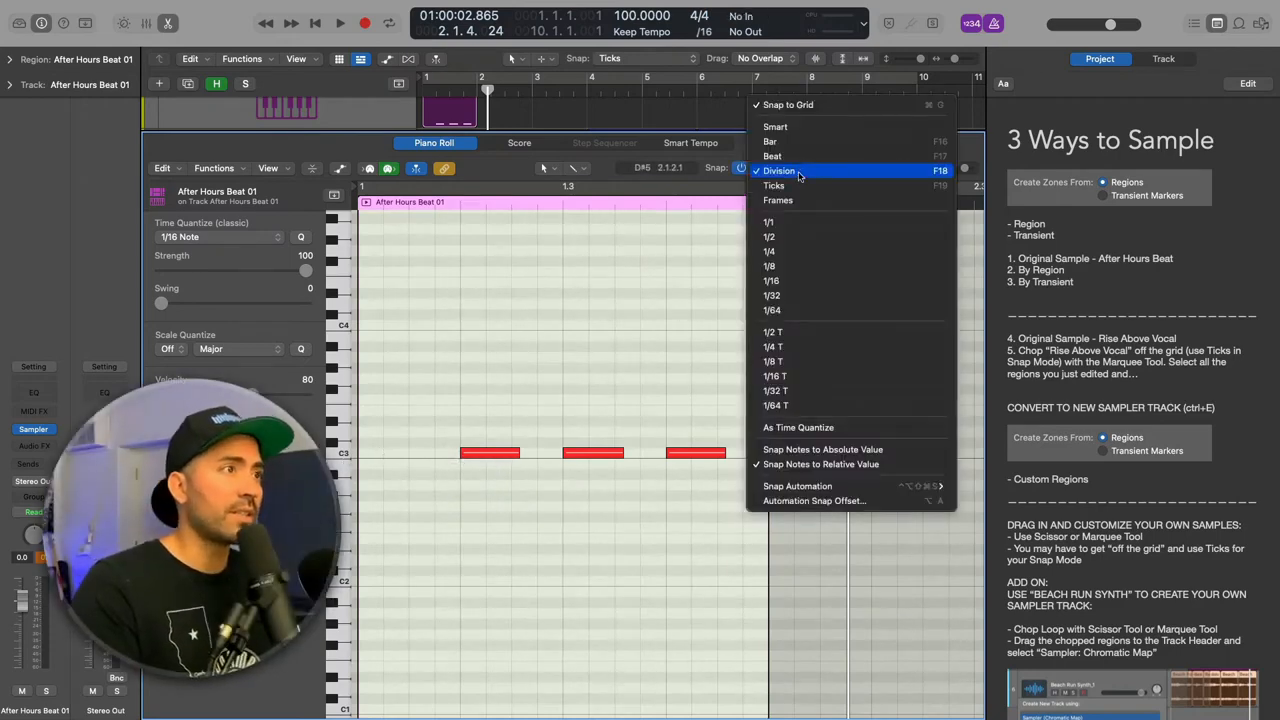
pyautogui.click(799, 175)
pyautogui.moveTo(483, 456); pyautogui.dragTo(390, 457)
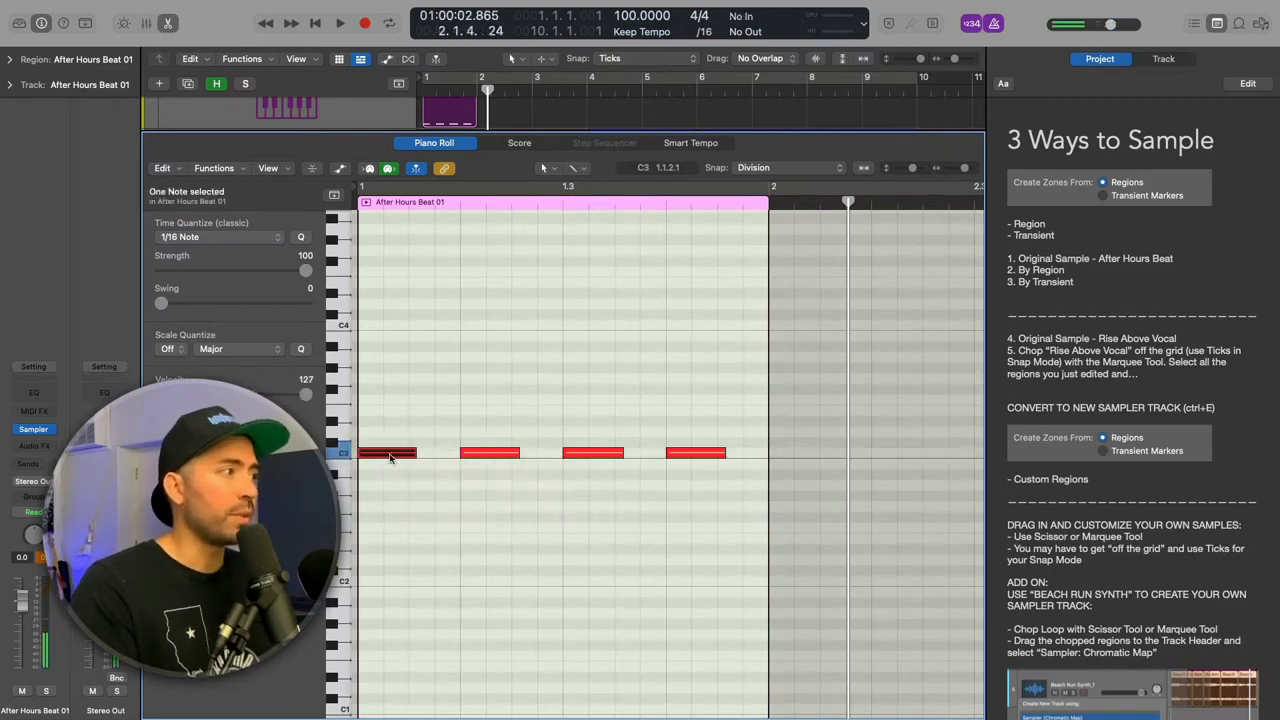
# Step: Close the Piano Roll and play the edited After Hours Beat 01 region from the project start
pyautogui.press('p')
pyautogui.press('Return')
pyautogui.press('2')
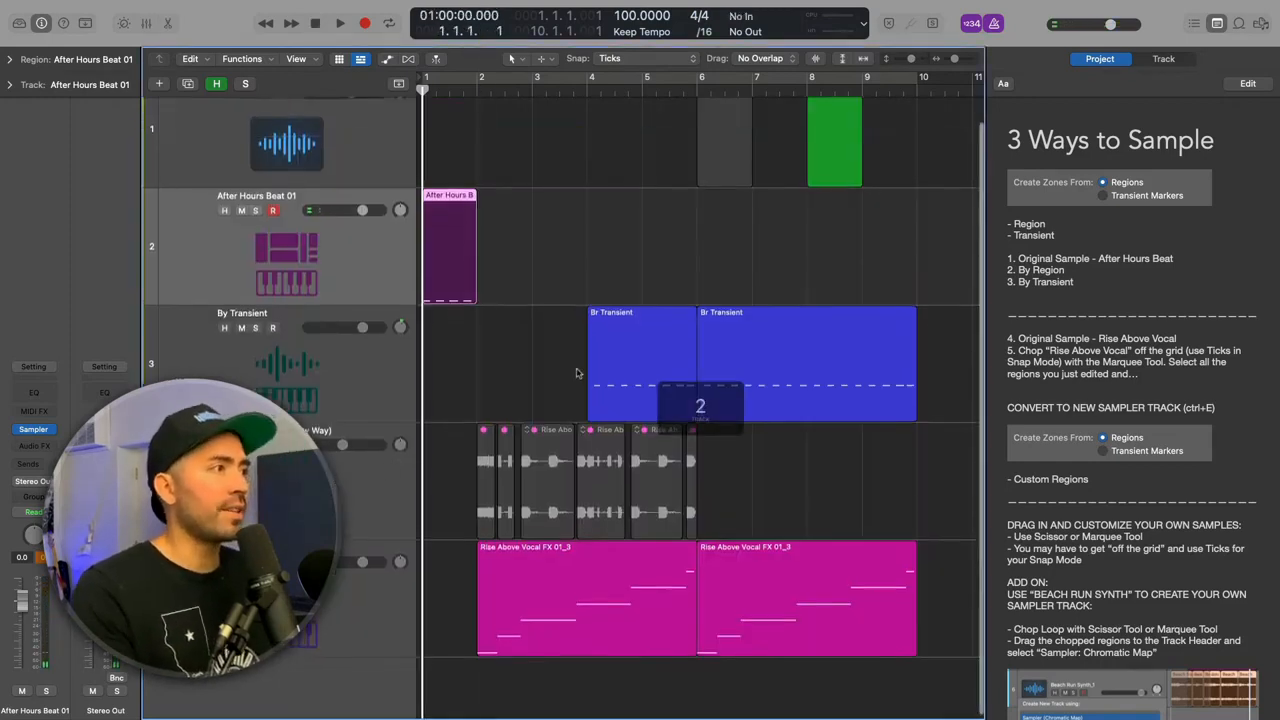
pyautogui.scroll(1, 550, 320)
pyautogui.press('space')
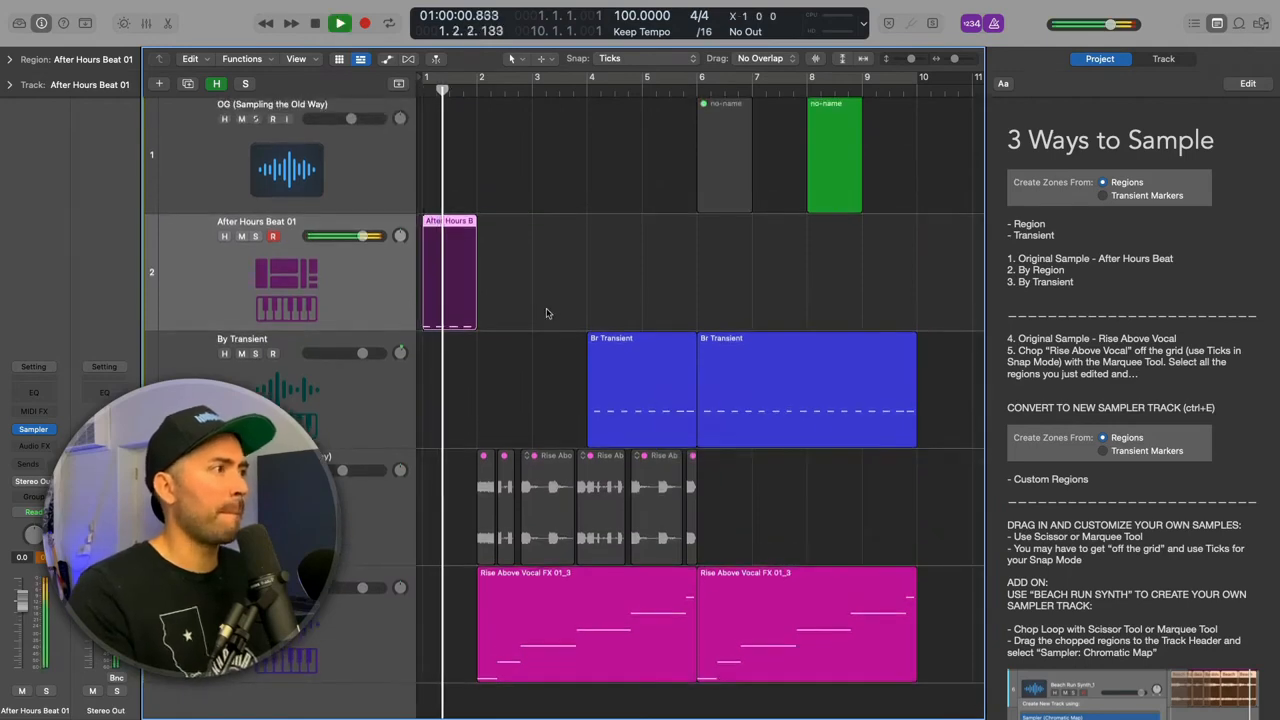
pyautogui.press('super+Right')
pyautogui.press('super+Right')
pyautogui.press('super+Right')
pyautogui.press('super+Right')
pyautogui.press('1')
pyautogui.press('space')
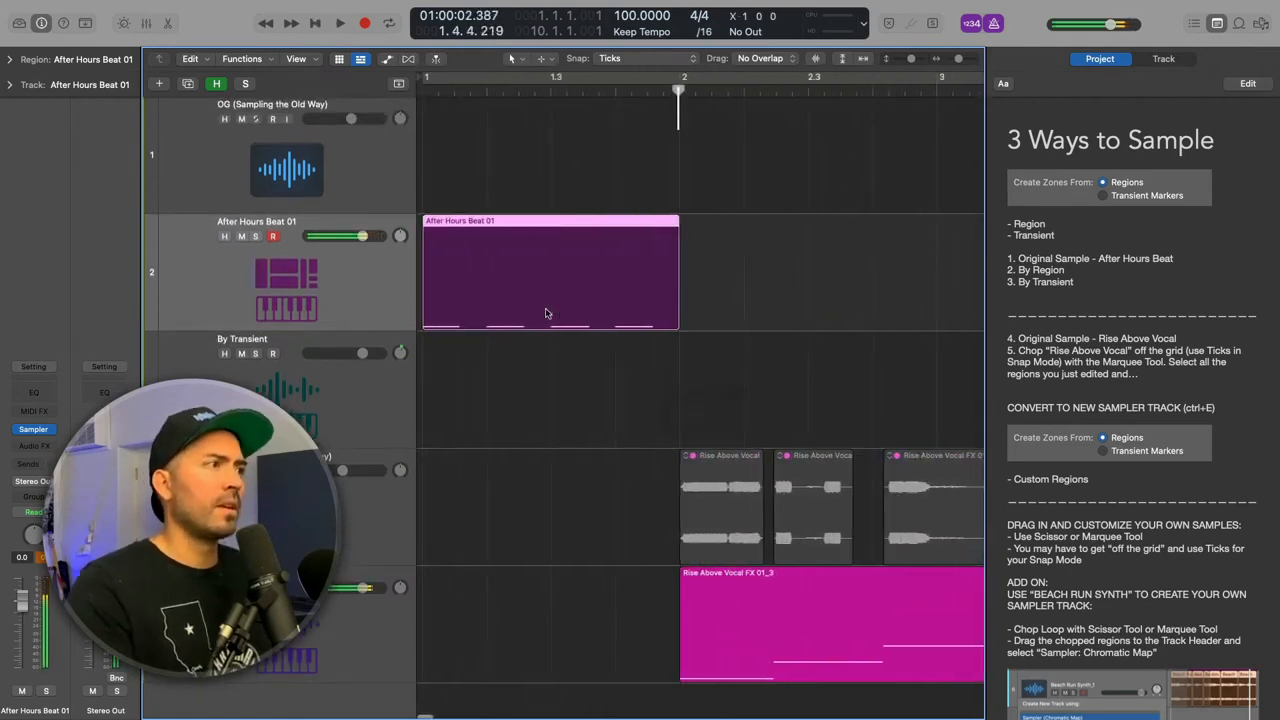
# Step: Open the After Hours Beat 01 region in the Piano Roll and select all four C3 notes with snapping set to Division
pyautogui.doubleClick(546, 313)
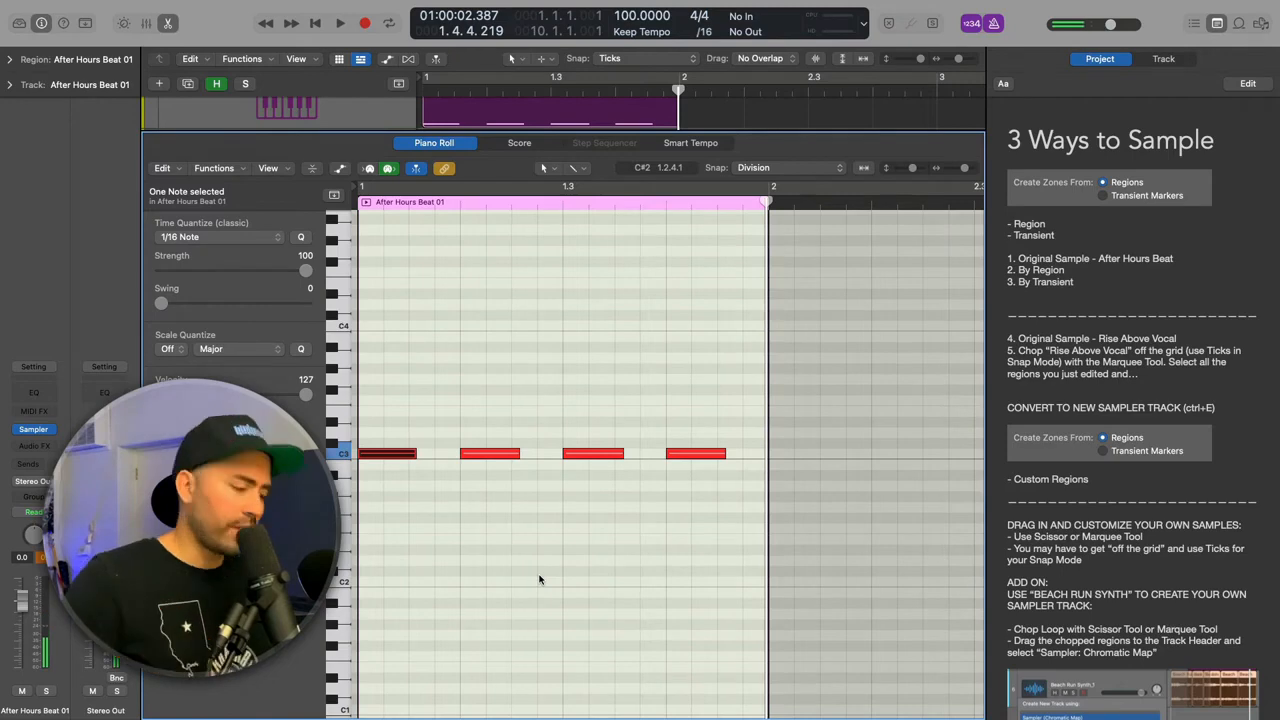
pyautogui.press('super+a')
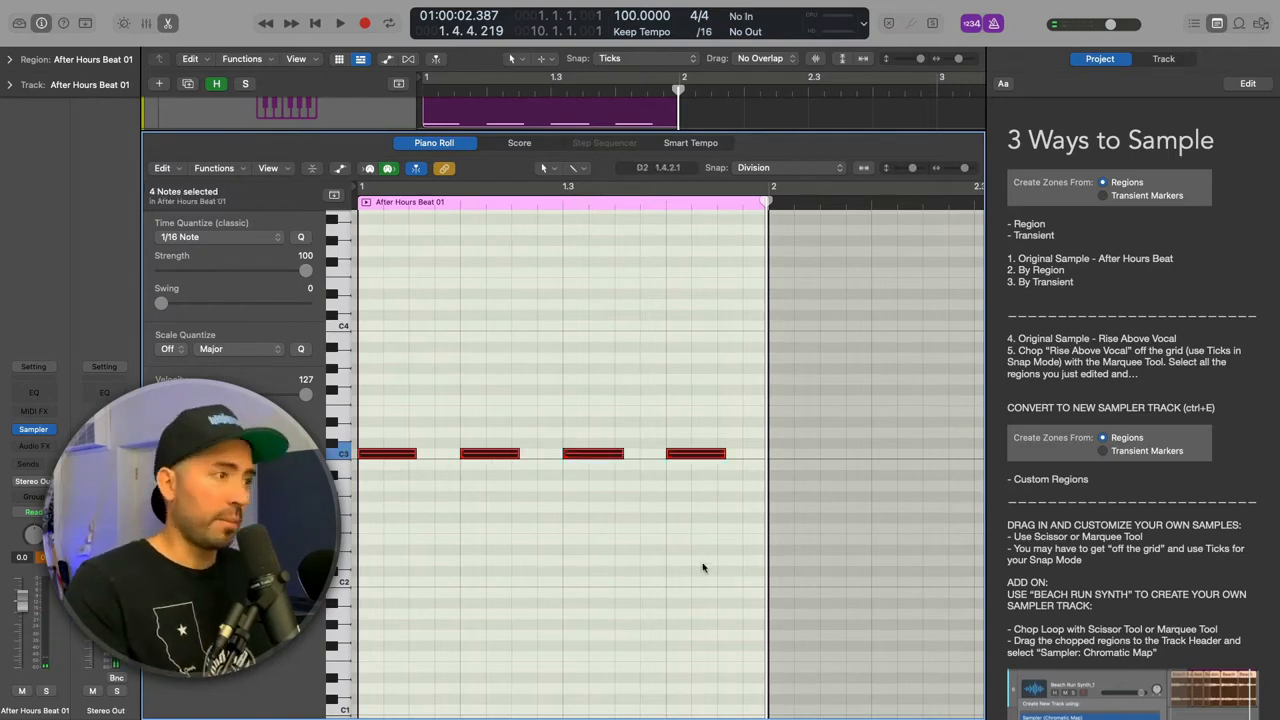
pyautogui.click(781, 168)
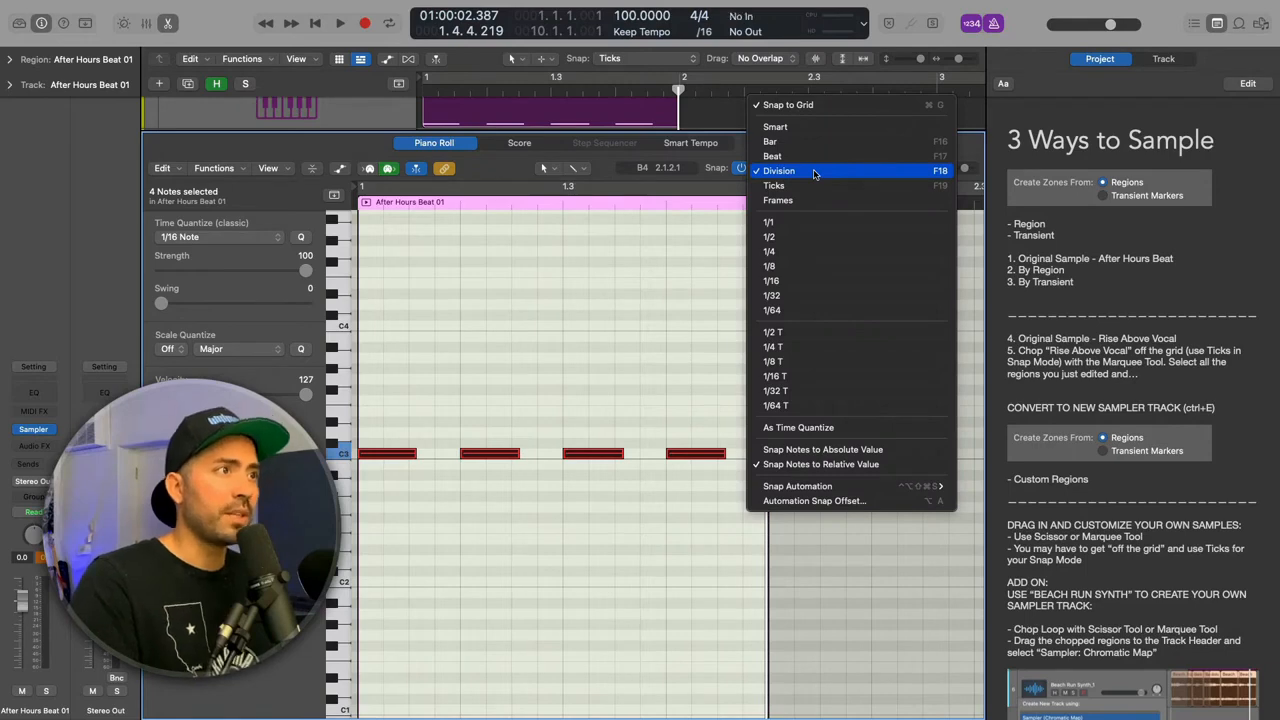
pyautogui.click(813, 172)
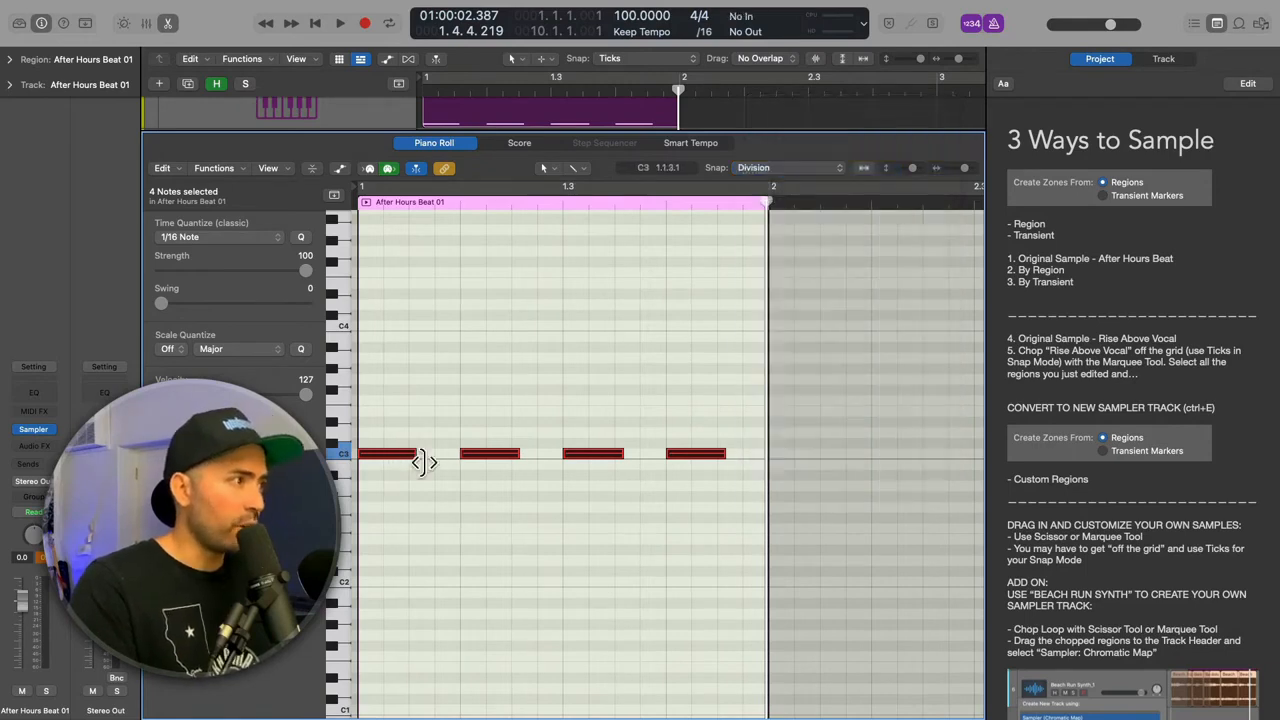
# Step: Try closing the gaps between the four C3 notes by lengthening them and by forcing them legato, undoing each attempt
pyautogui.moveTo(415, 456); pyautogui.dragTo(460, 463)
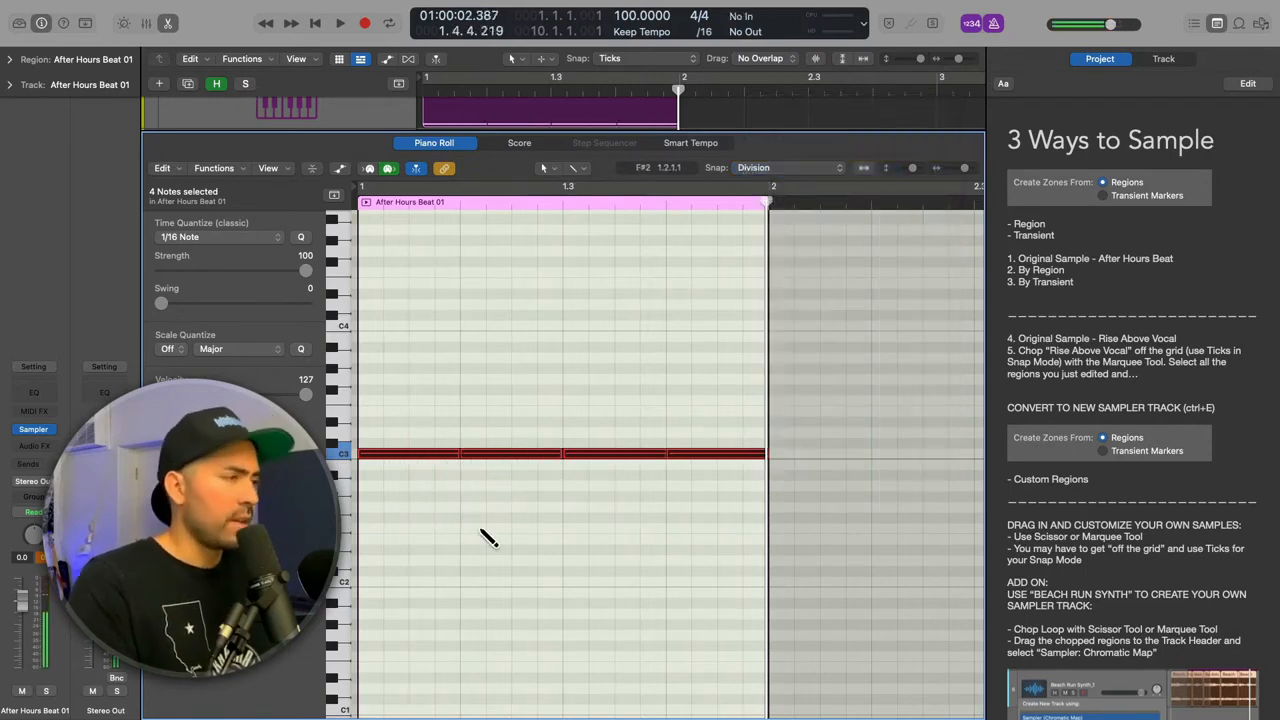
pyautogui.press('super+z')
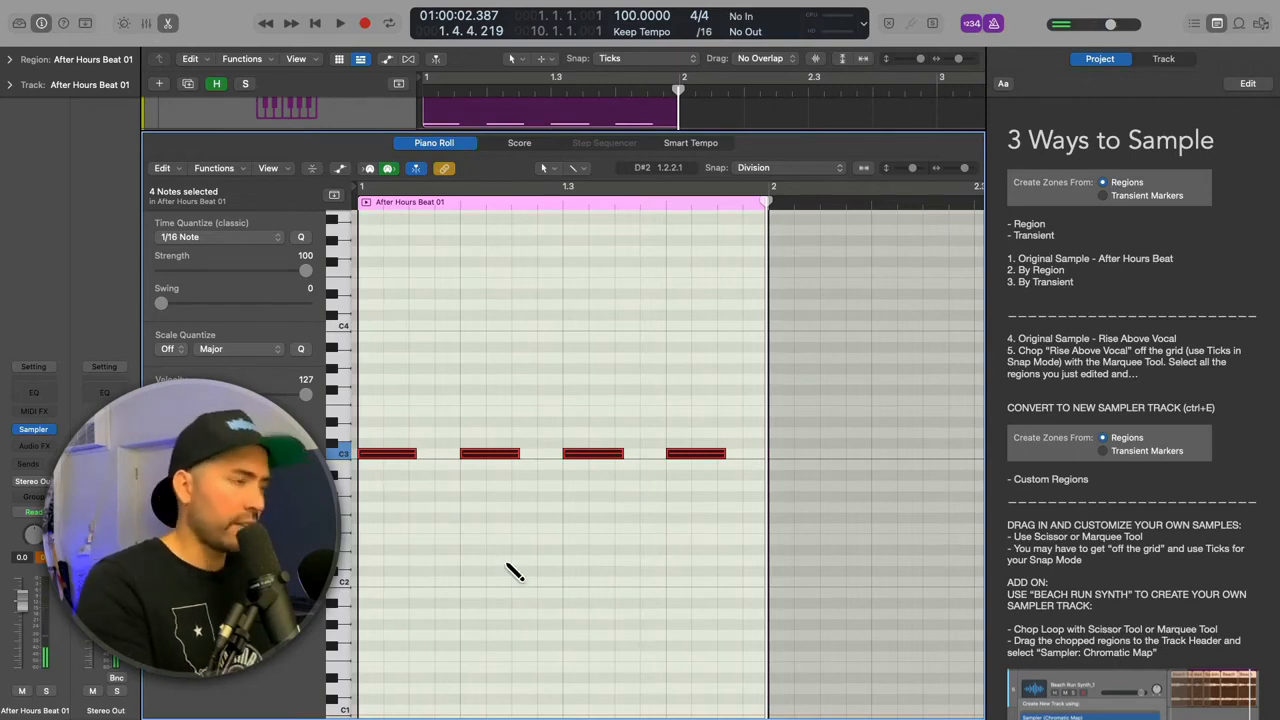
pyautogui.press('super+j')
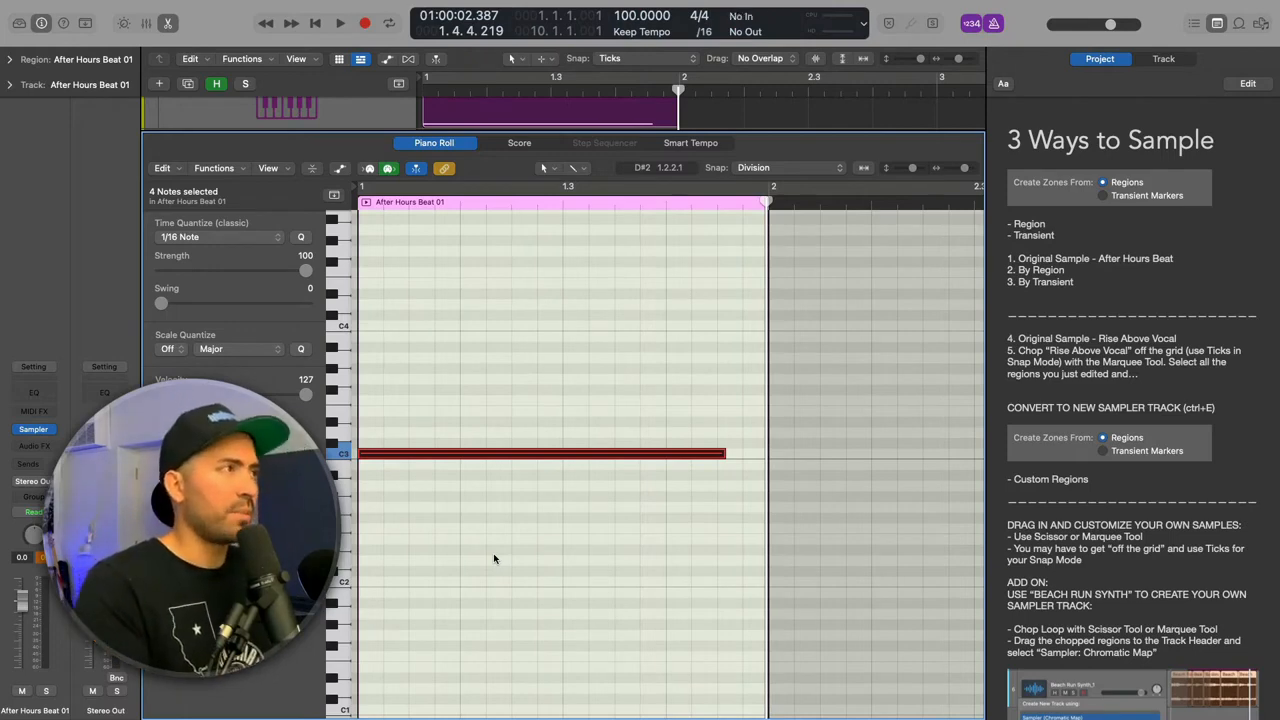
pyautogui.press('space')
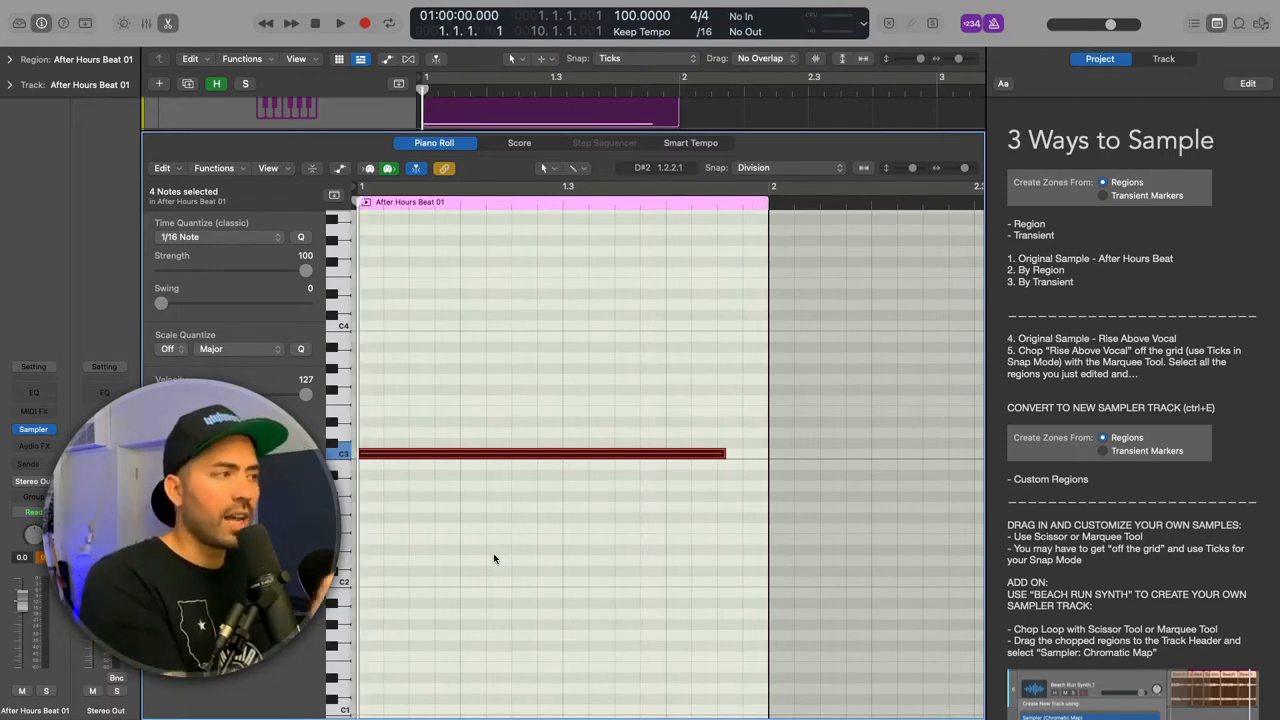
pyautogui.press('space')
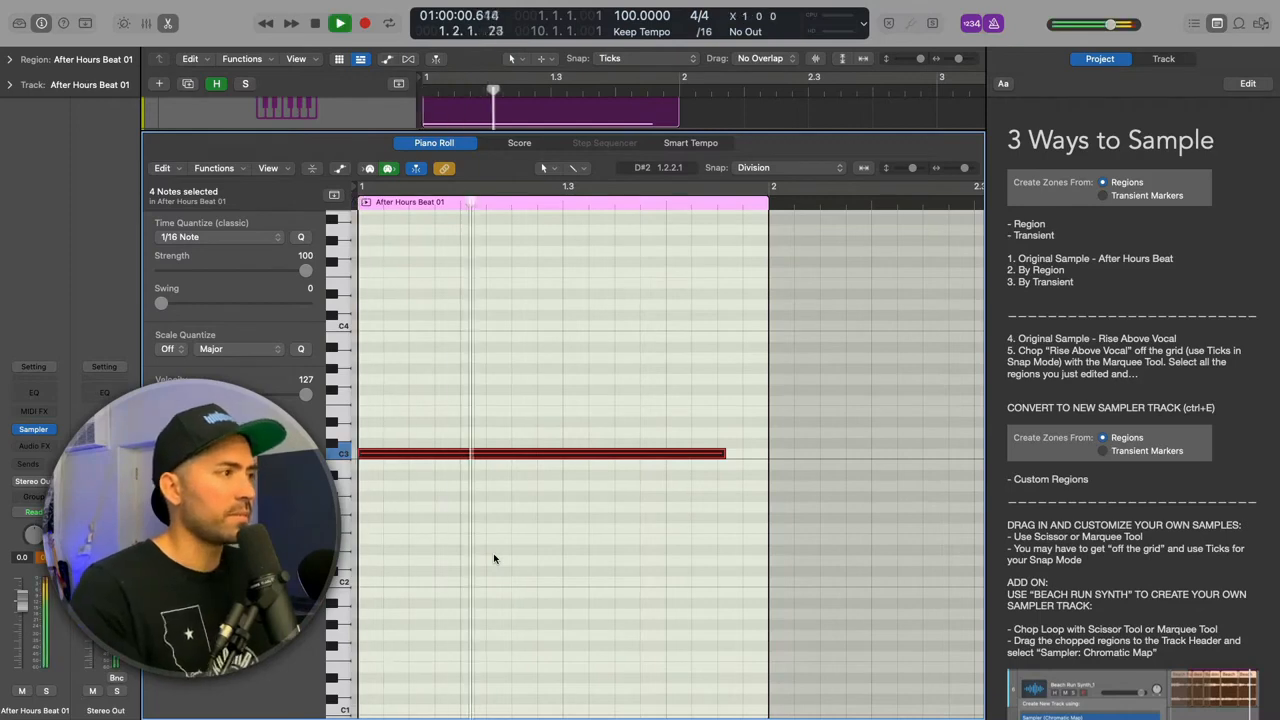
pyautogui.press('super+z')
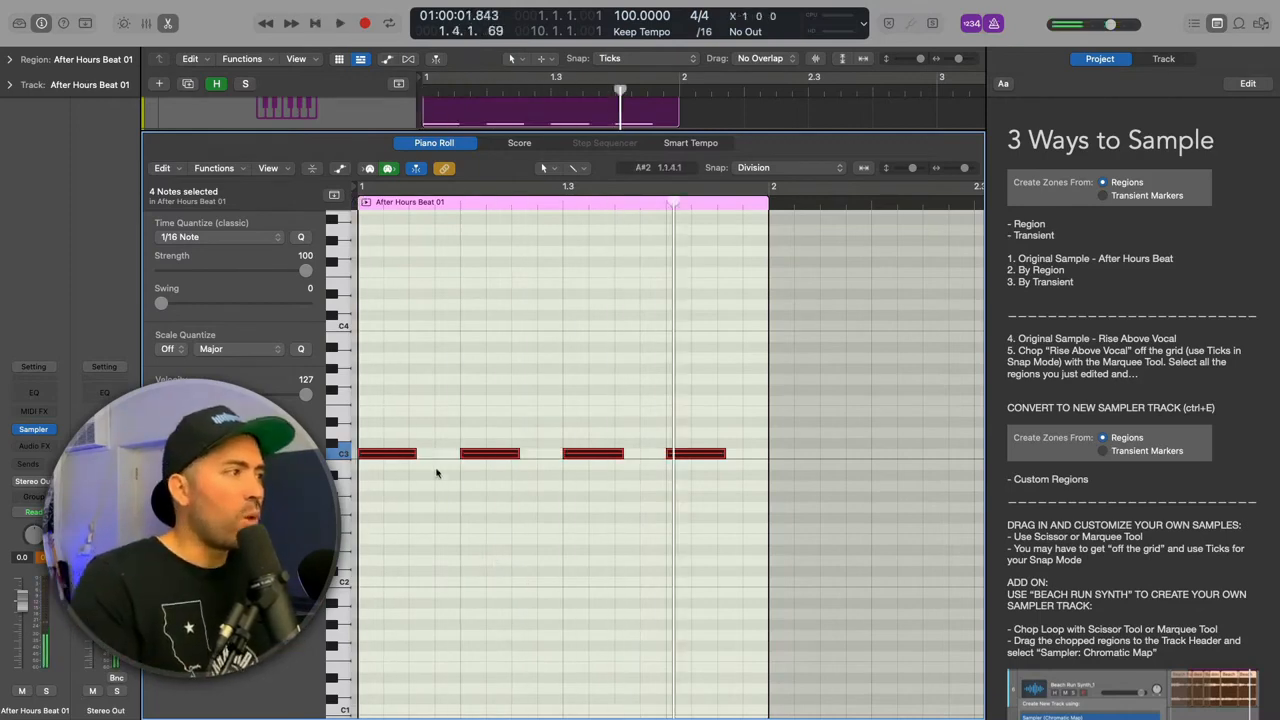
# Step: Lengthen the four C3 notes to a full beat each, listen to the result and close the Piano Roll
pyautogui.moveTo(429, 463); pyautogui.dragTo(460, 465)
pyautogui.click(466, 543)
pyautogui.press('space')
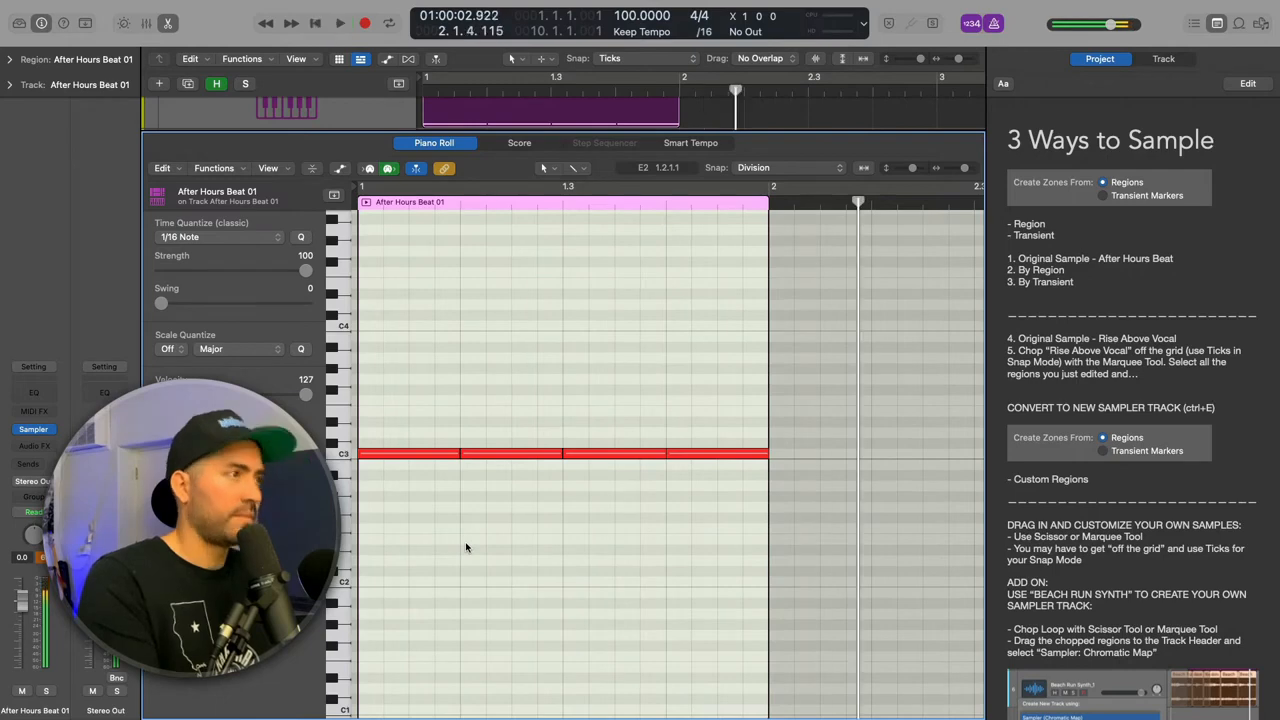
pyautogui.press('space')
pyautogui.press('p')
pyautogui.press('super+Left')
pyautogui.press('super+Left')
pyautogui.press('super+Left')
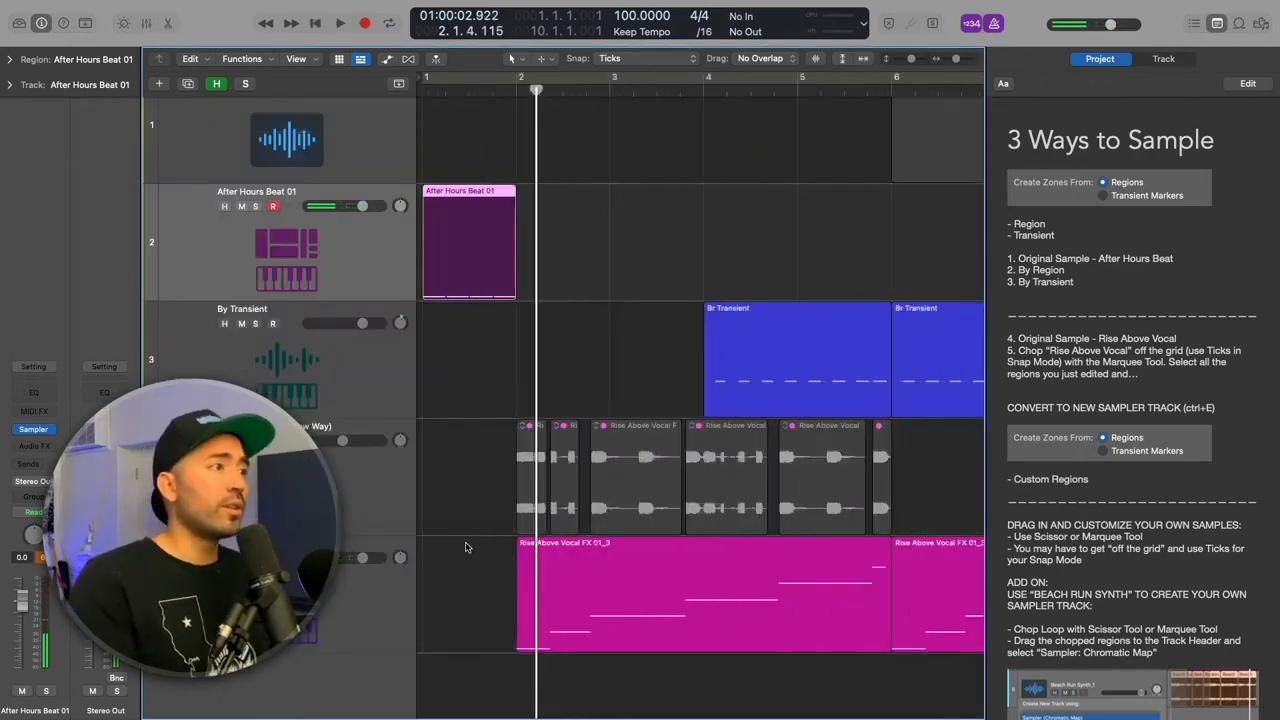
pyautogui.scroll(-5, 466, 547)
pyautogui.scroll(2, 466, 547)
pyautogui.hscroll(-4, 466, 547)
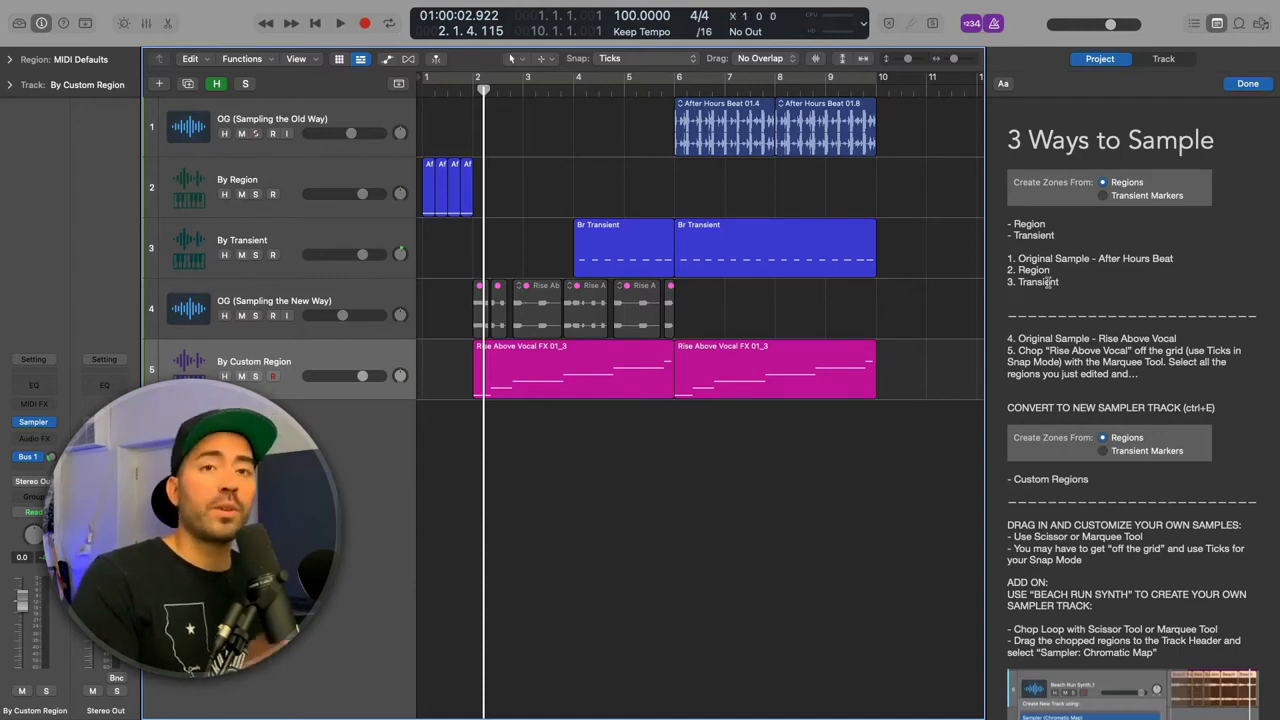
# Step: Convert the After Hours Beat 01.4 region to a new Sampler track with zones from transient markers and trigger notes C3 to G8
pyautogui.click(699, 124)
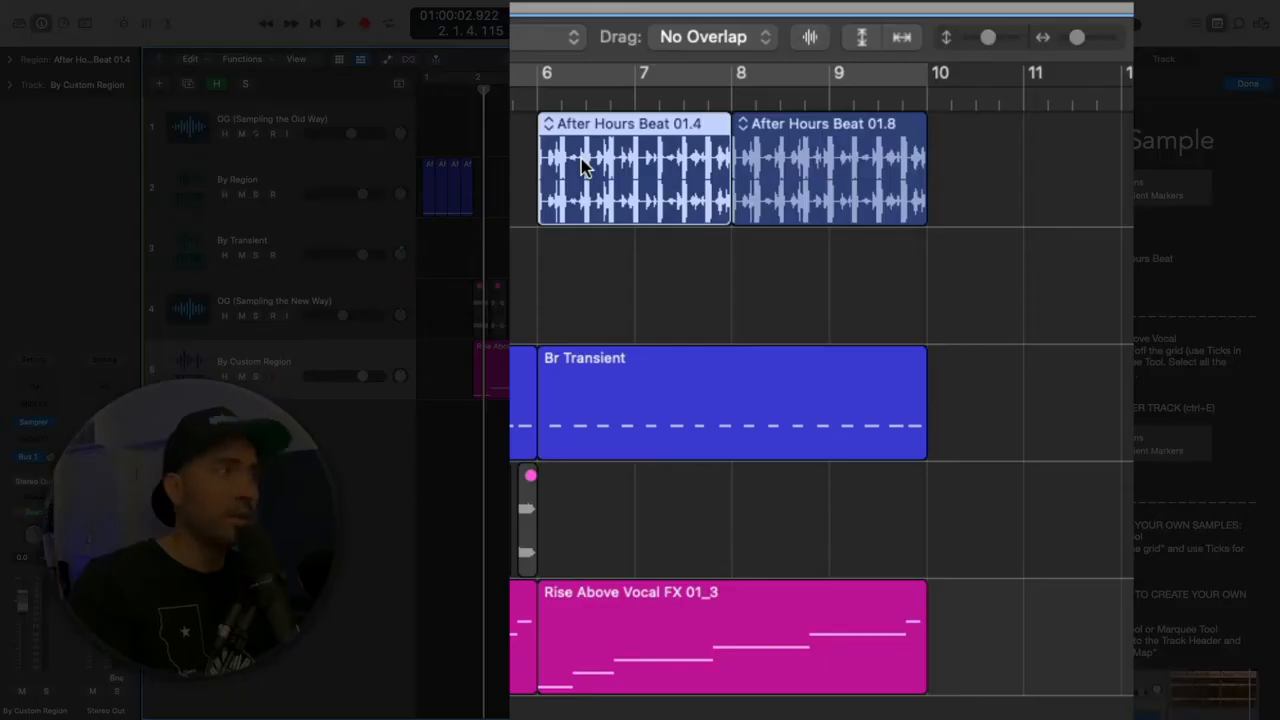
pyautogui.rightClick(585, 167)
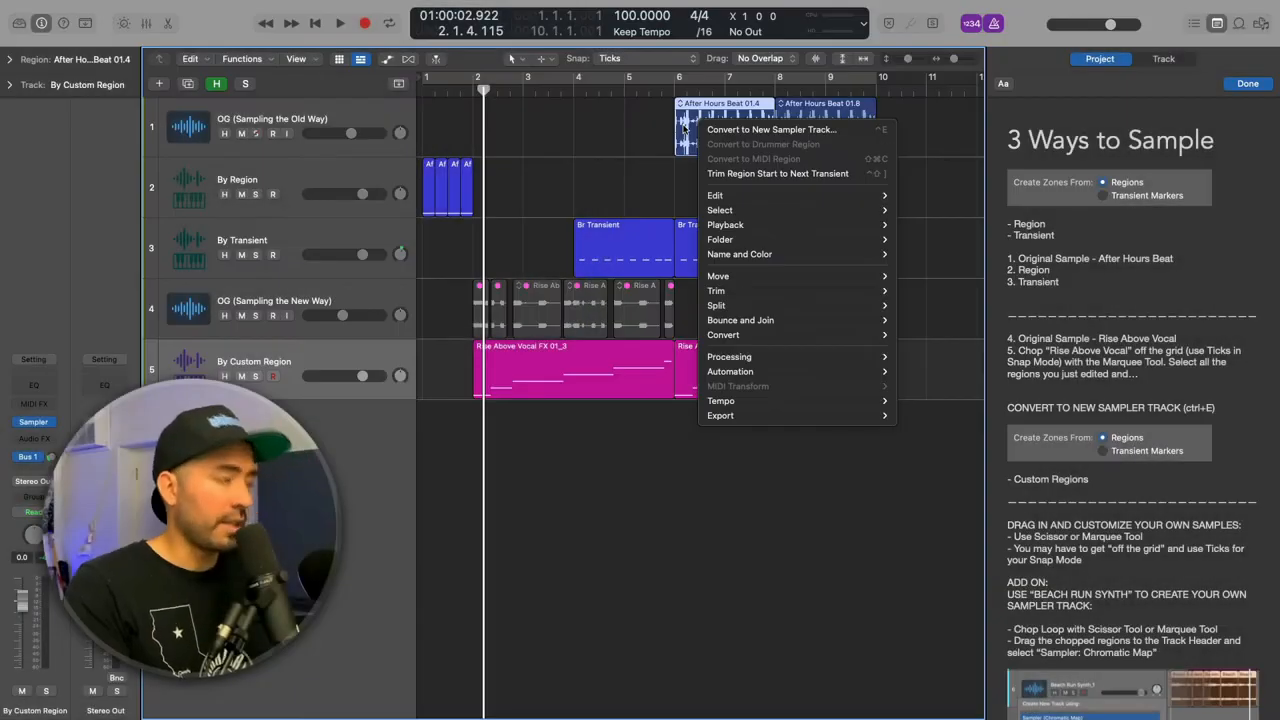
pyautogui.hotkey('ctrl', 'e')
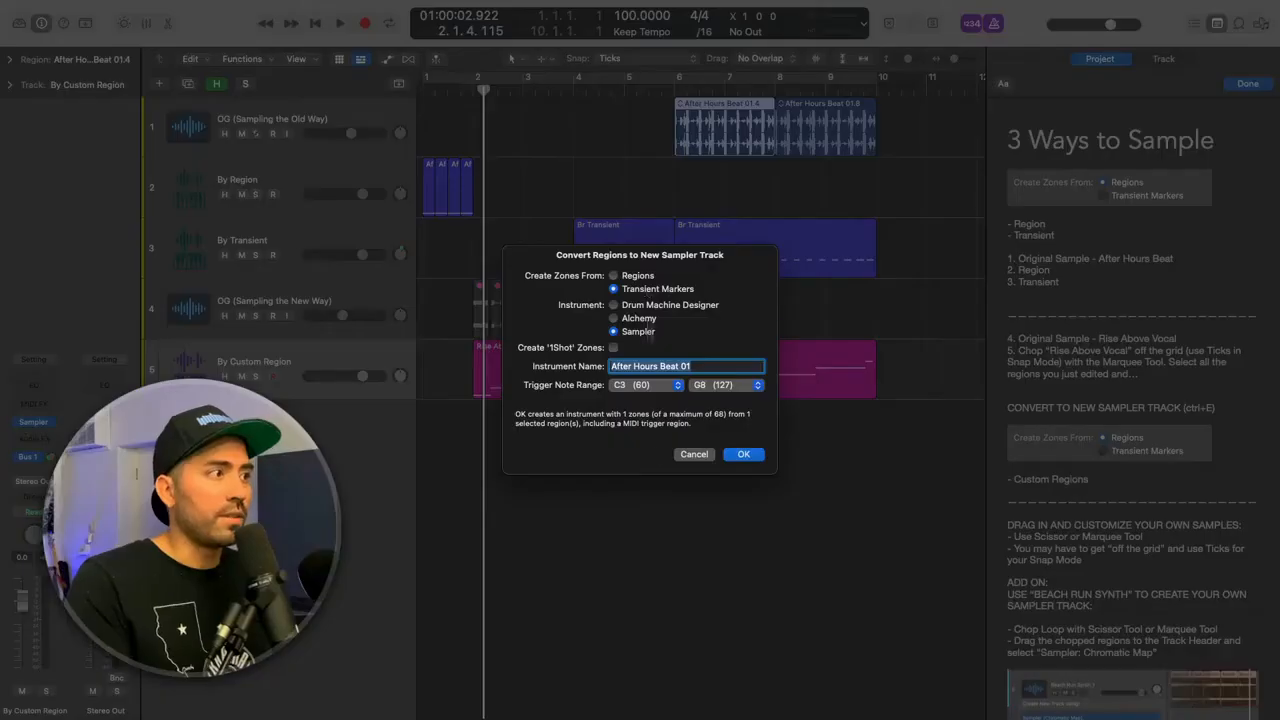
pyautogui.click(745, 454)
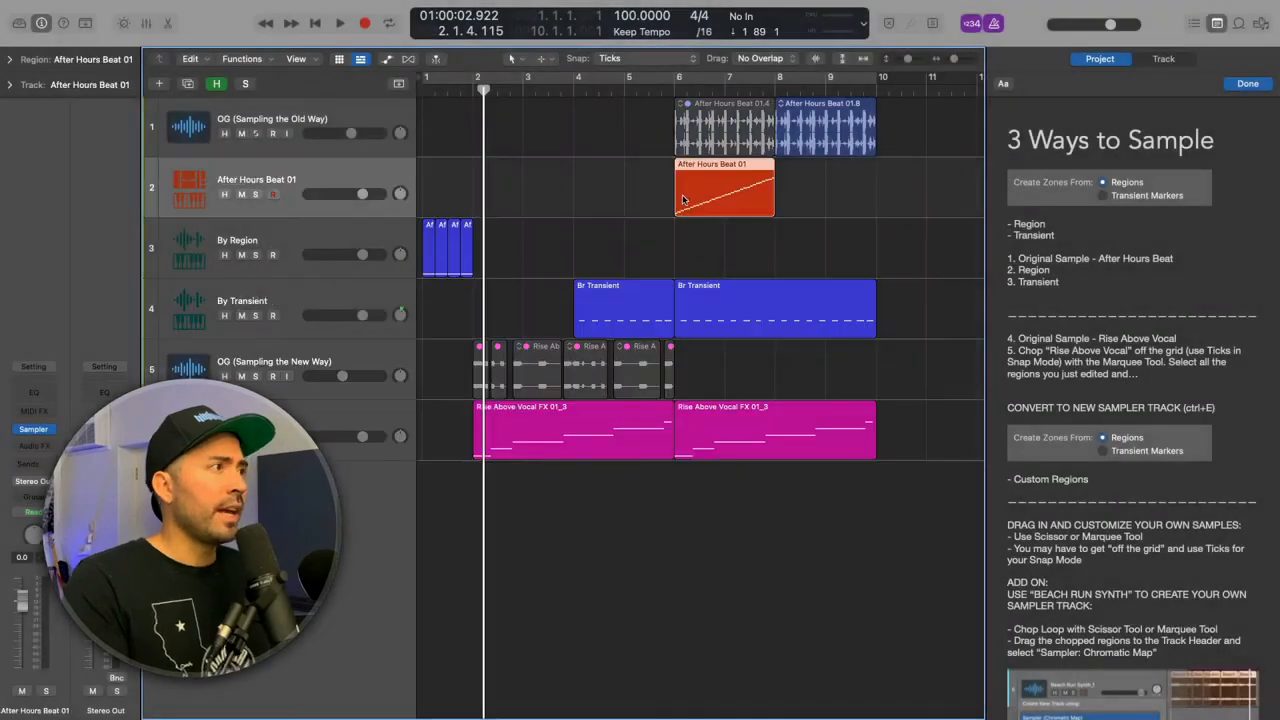
# Step: Examine the converted region's trigger notes in the Piano Roll and listen to them with the region cycling
pyautogui.doubleClick(688, 200)
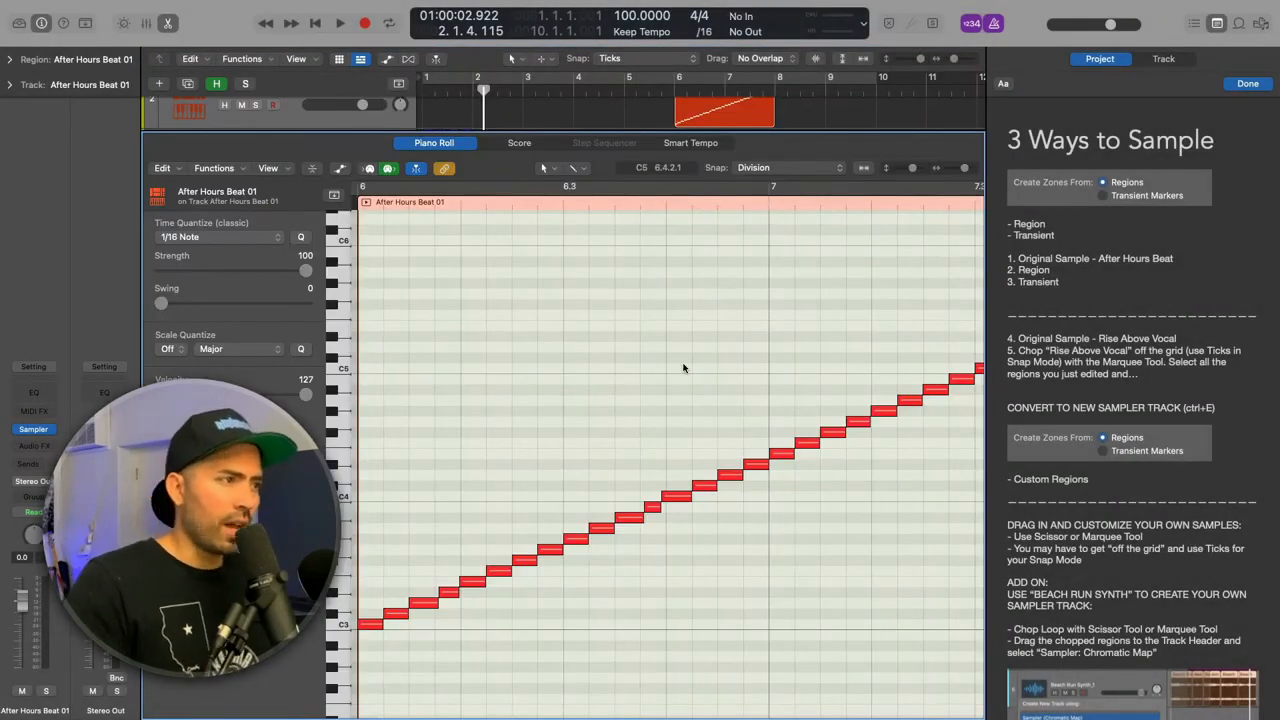
pyautogui.hscroll(-3, 683, 368)
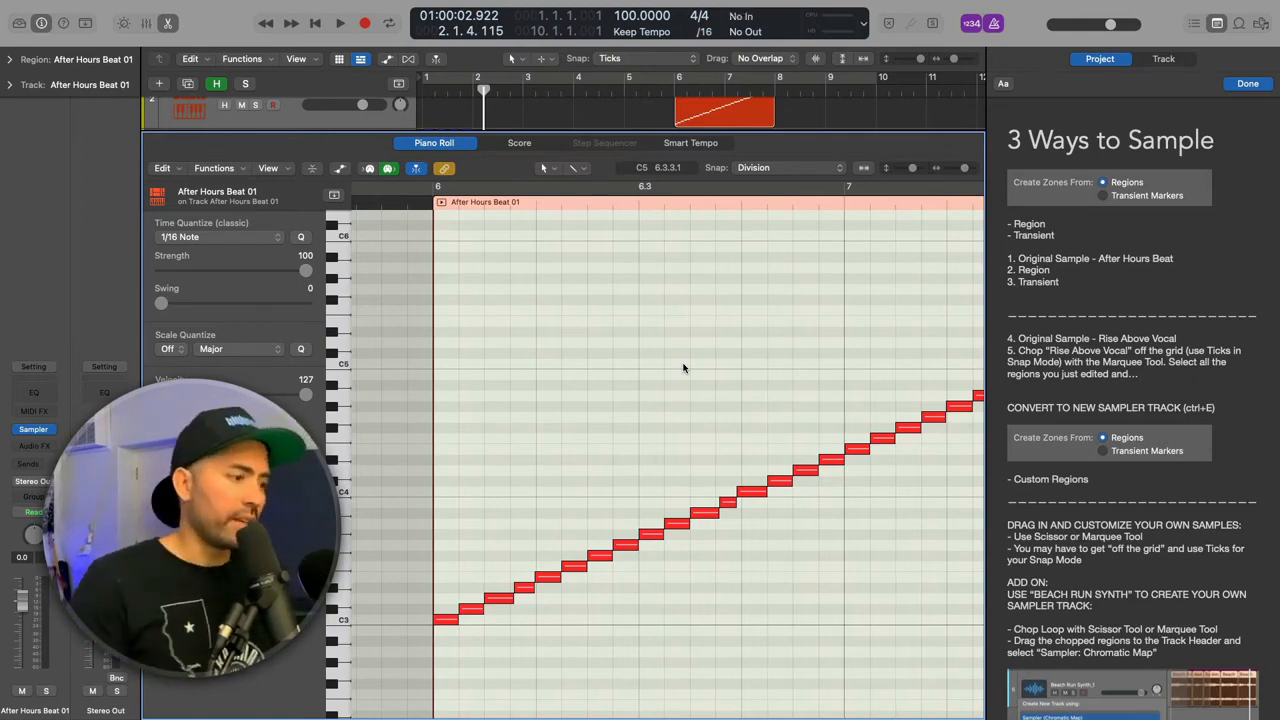
pyautogui.click(441, 203)
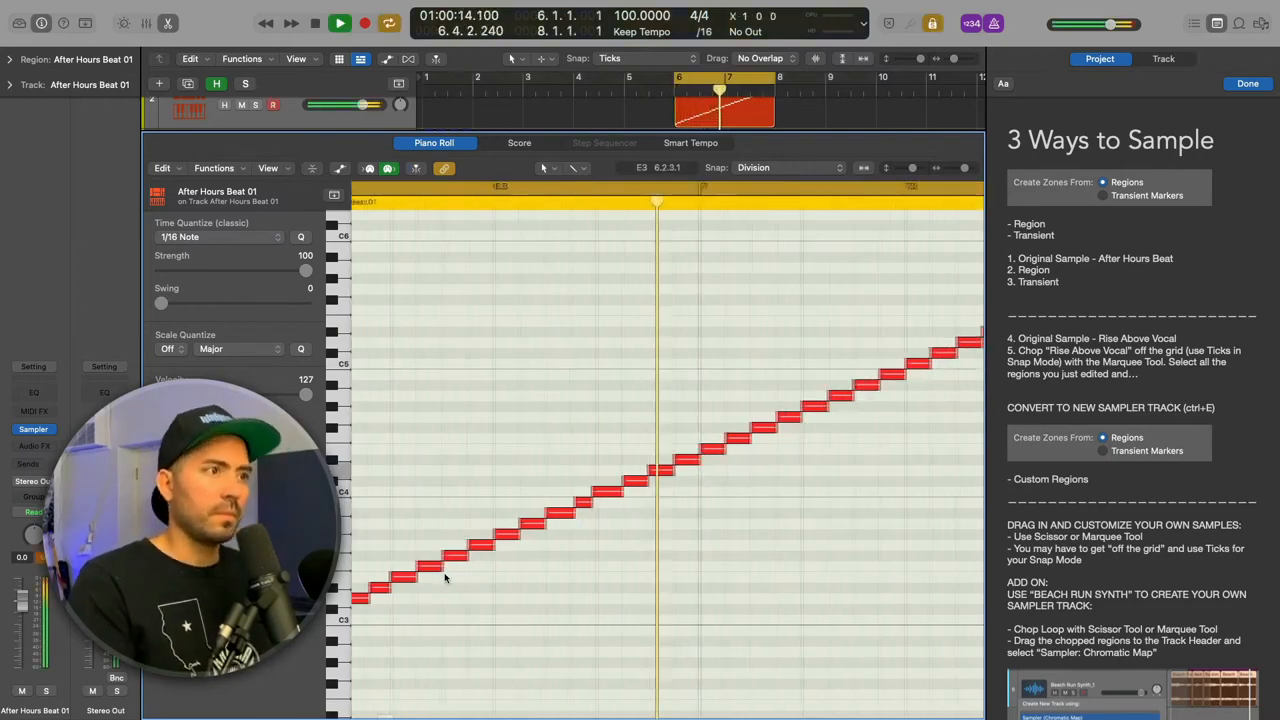
pyautogui.press('super+Left')
pyautogui.press('super+Left')
pyautogui.press('super+Left')
pyautogui.press('space')
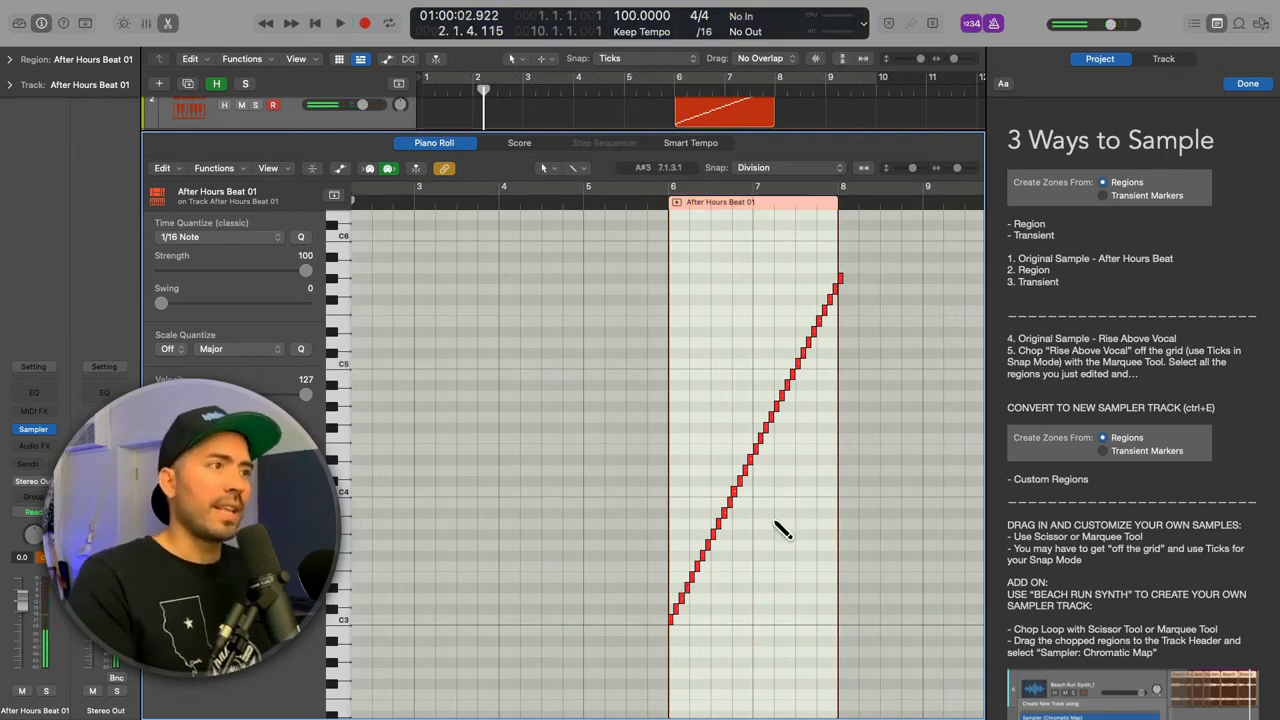
# Step: Delete all trigger notes from the converted After Hours Beat 01 region and close the Piano Roll
pyautogui.press('super+a')
pyautogui.press('Delete')
pyautogui.press('e')
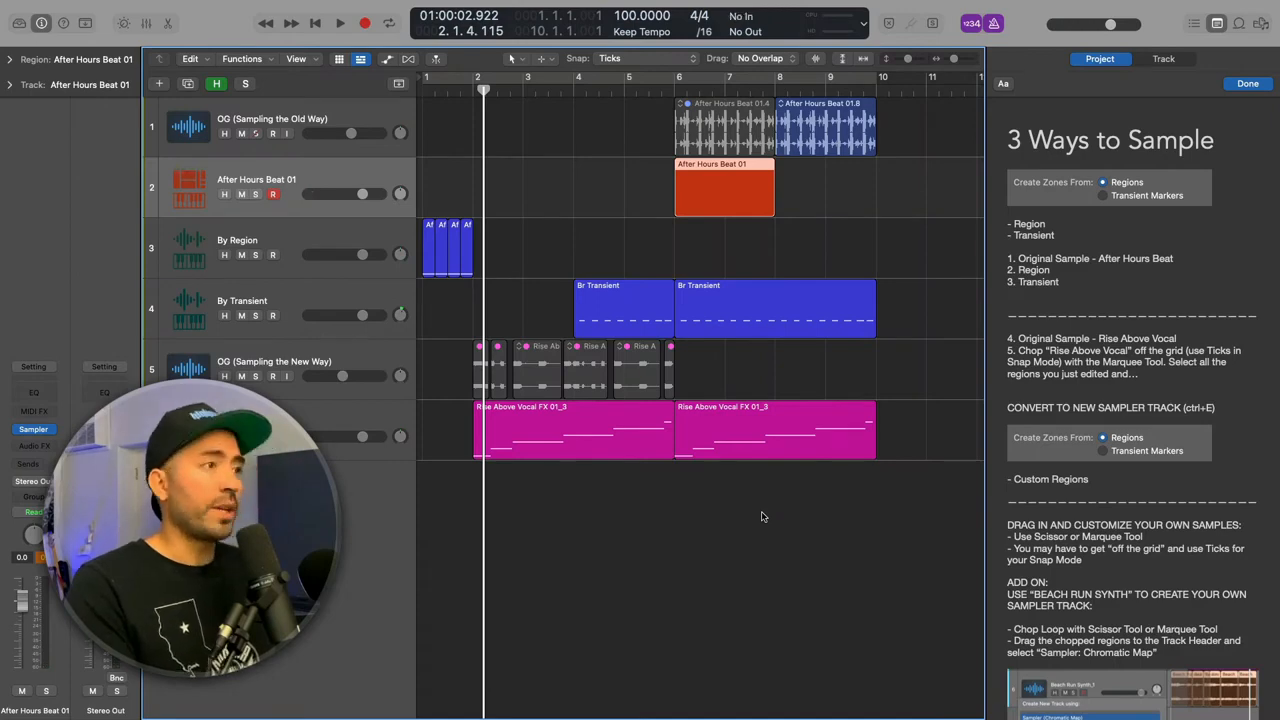
# Step: Examine the transient zone mapping in the Sampler instrument of the After Hours Beat 01 track, and close its window
pyautogui.press('v')
pyautogui.moveTo(796, 200); pyautogui.dragTo(715, 108)
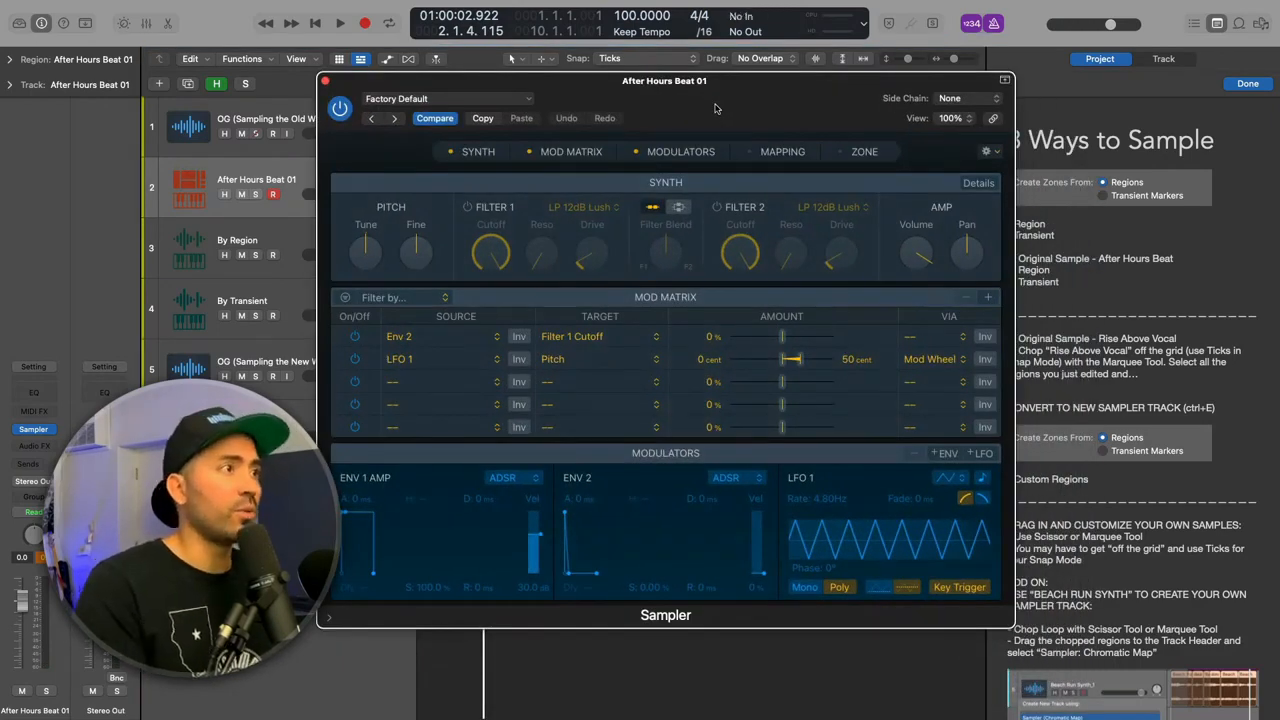
pyautogui.click(756, 153)
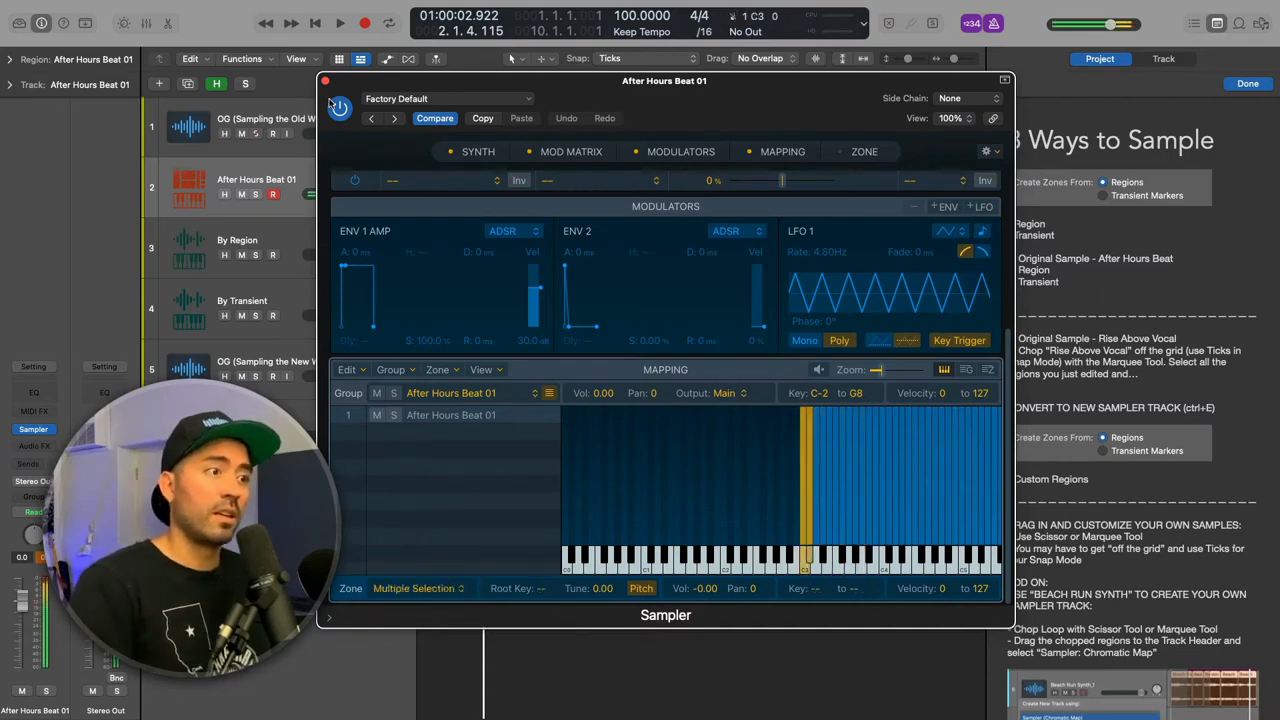
pyautogui.click(325, 81)
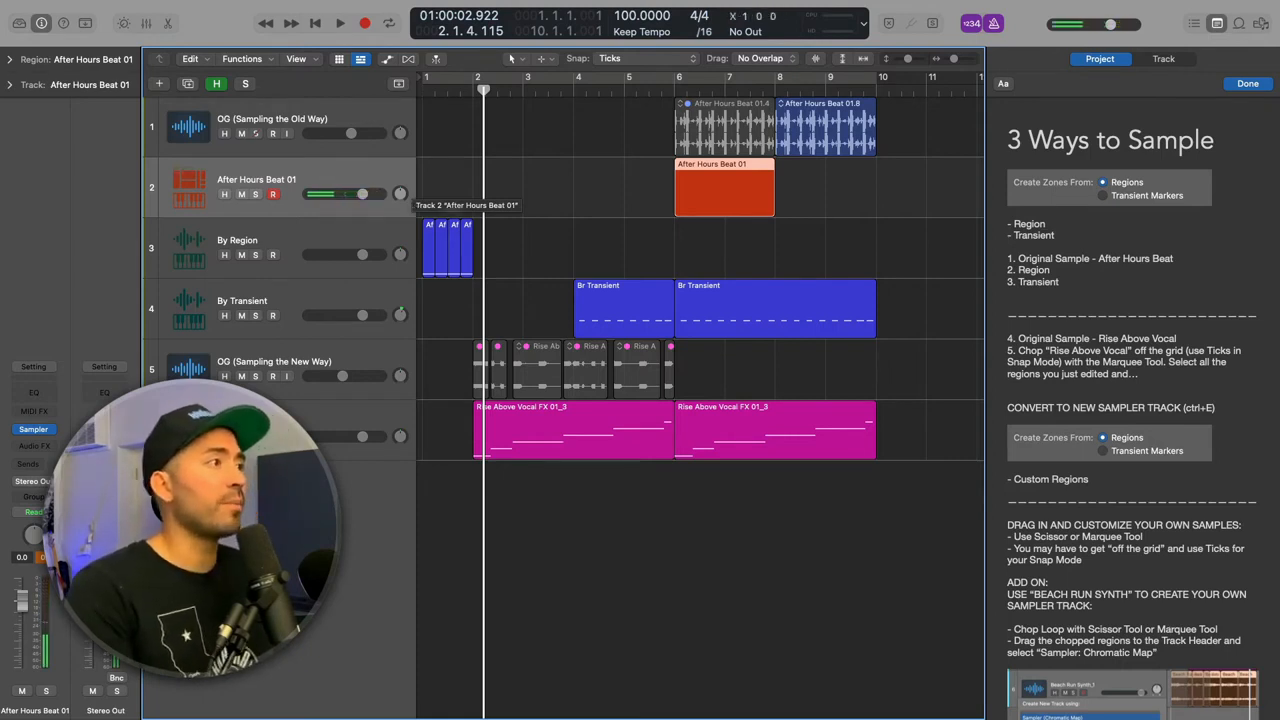
# Step: Solo the By Transient track to listen to its Br Transient regions, and turn the solo off again
pyautogui.click(599, 311)
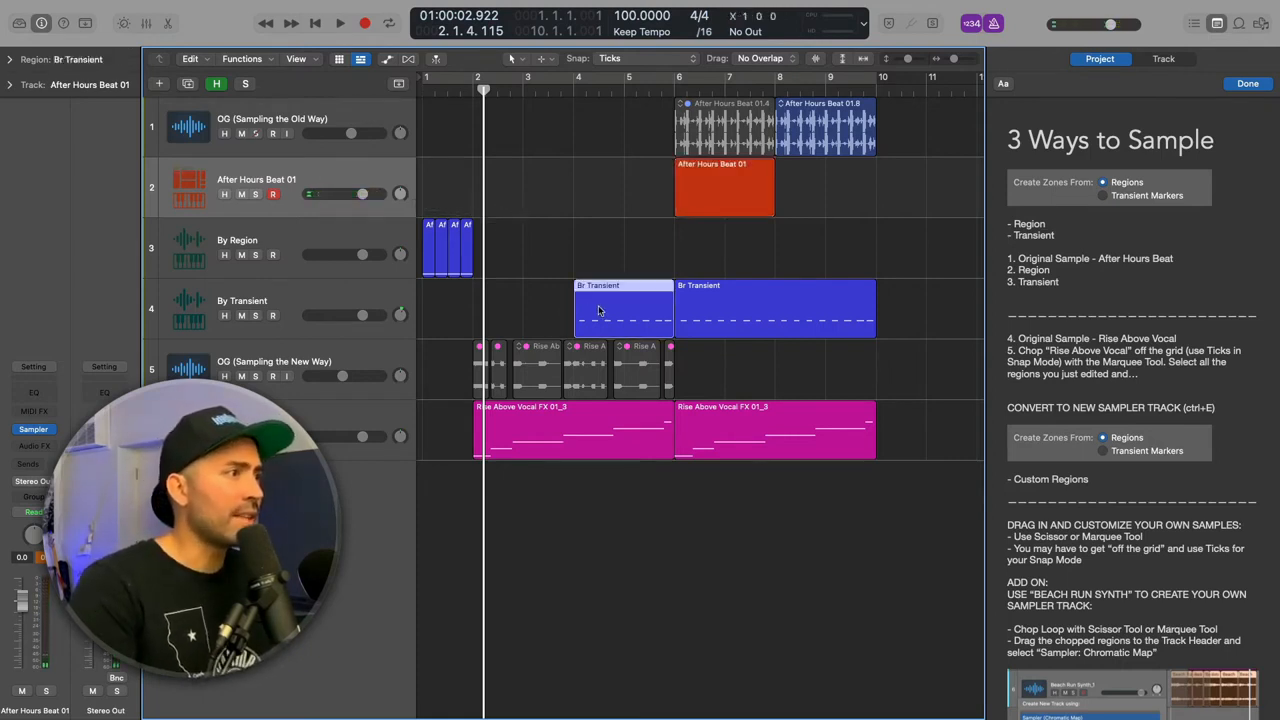
pyautogui.click(255, 316)
pyautogui.hotkey('shift', 'Return')
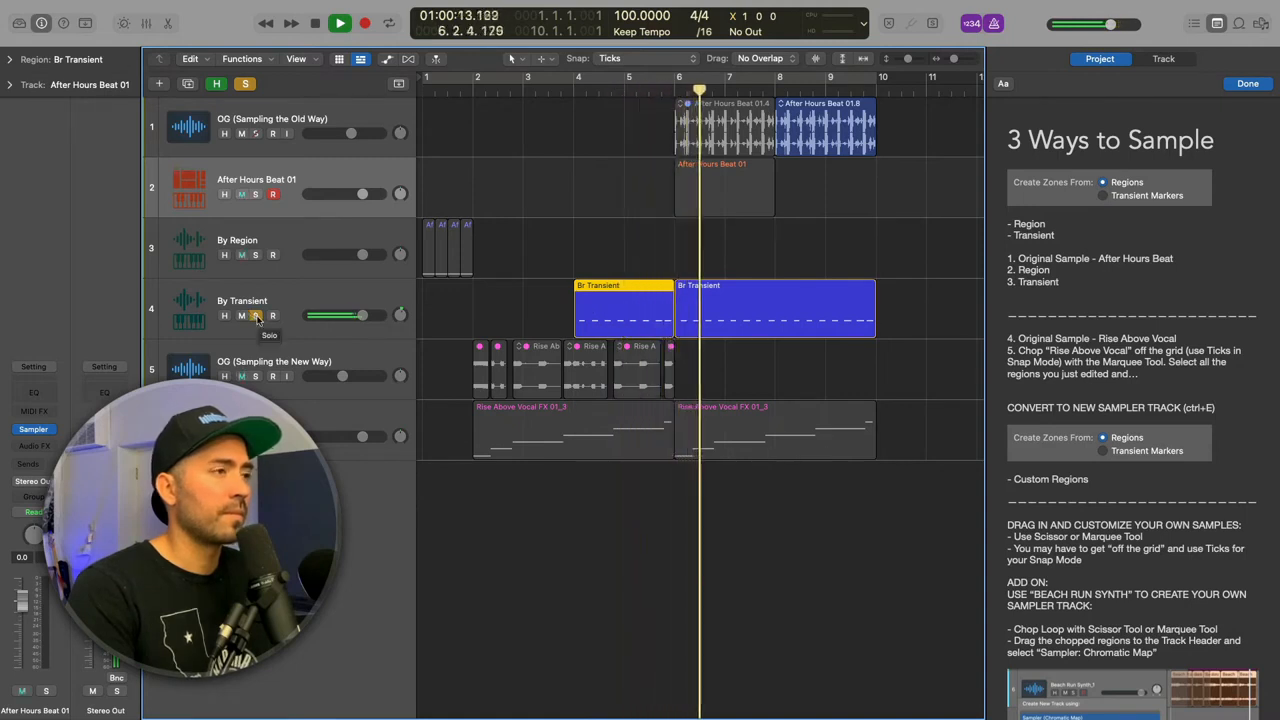
pyautogui.press('space')
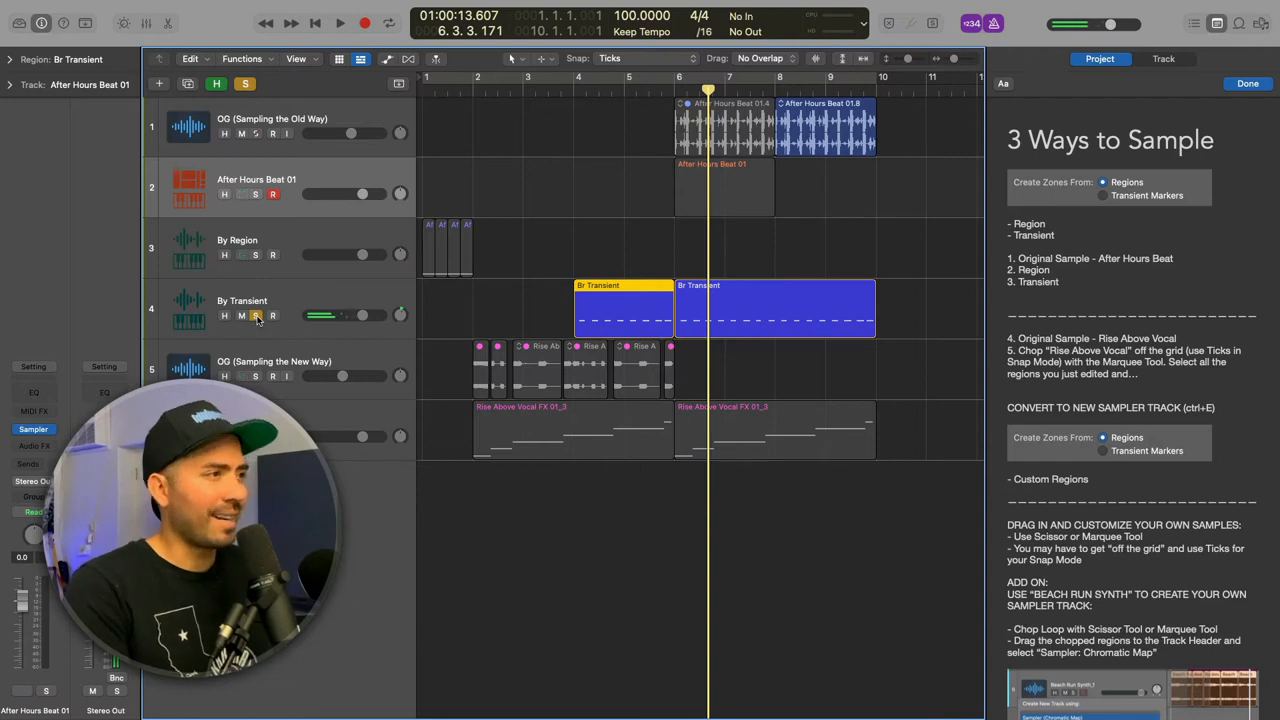
pyautogui.click(256, 315)
pyautogui.press('Return')
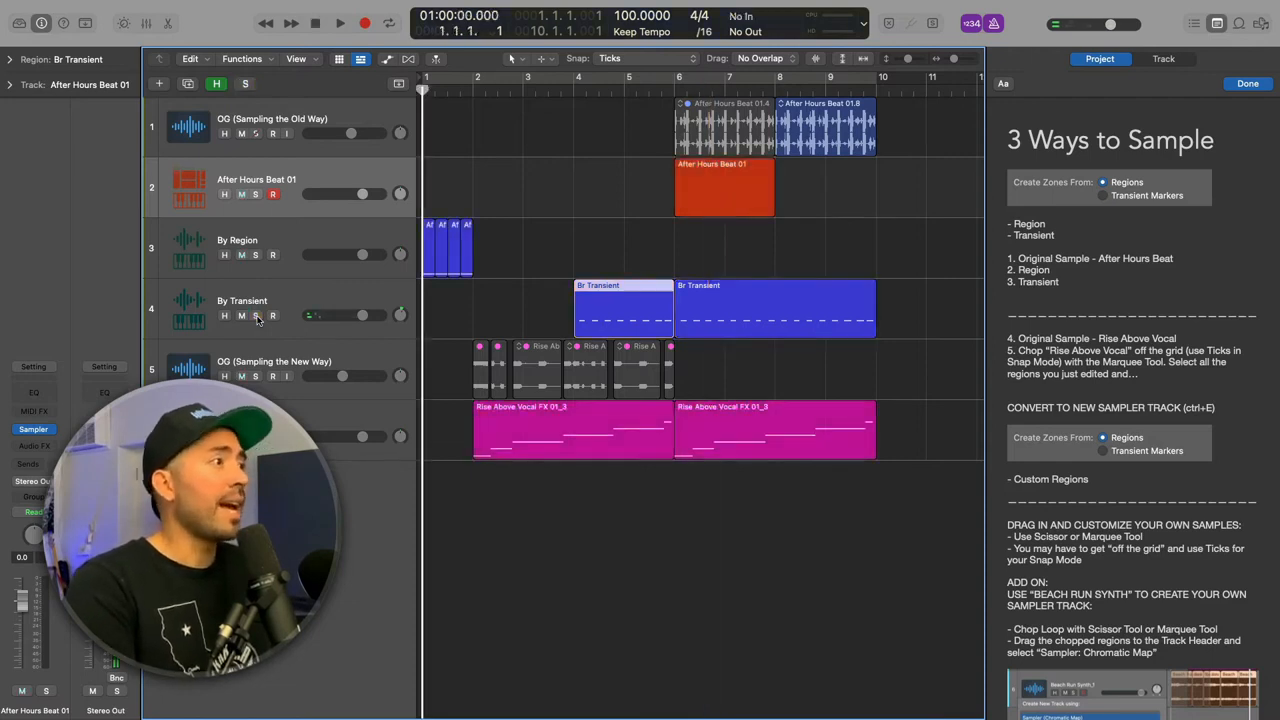
# Step: While playing the project from the start, unmute the After Hours Beat 01.4 region and delete the empty After Hours Beat 01 region
pyautogui.click(553, 312)
pyautogui.press('Return')
pyautogui.press('space')
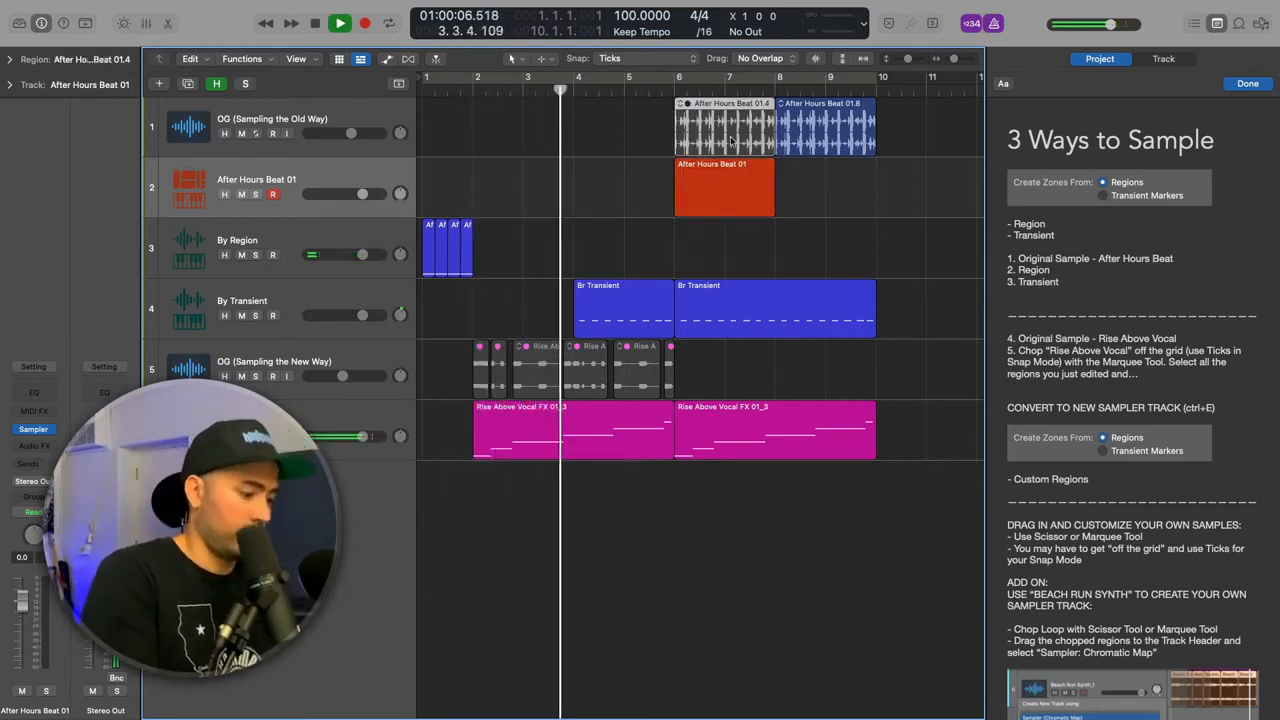
pyautogui.click(730, 201)
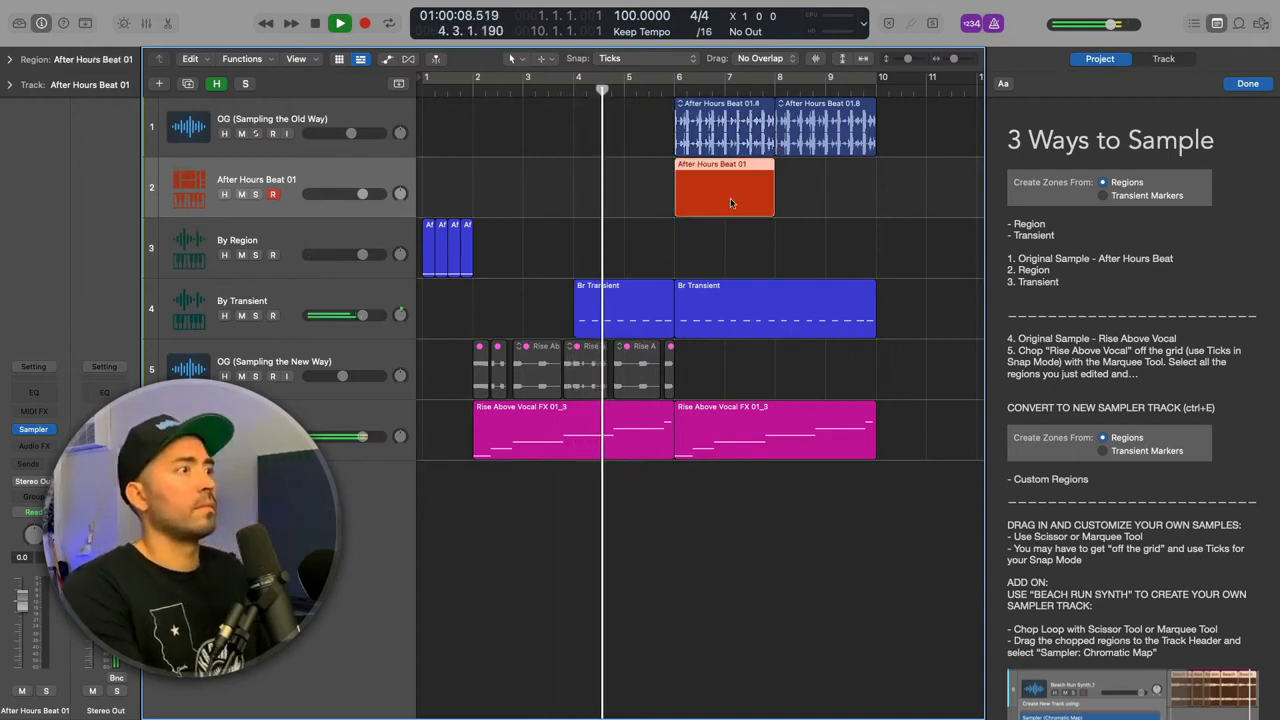
pyautogui.press('Delete')
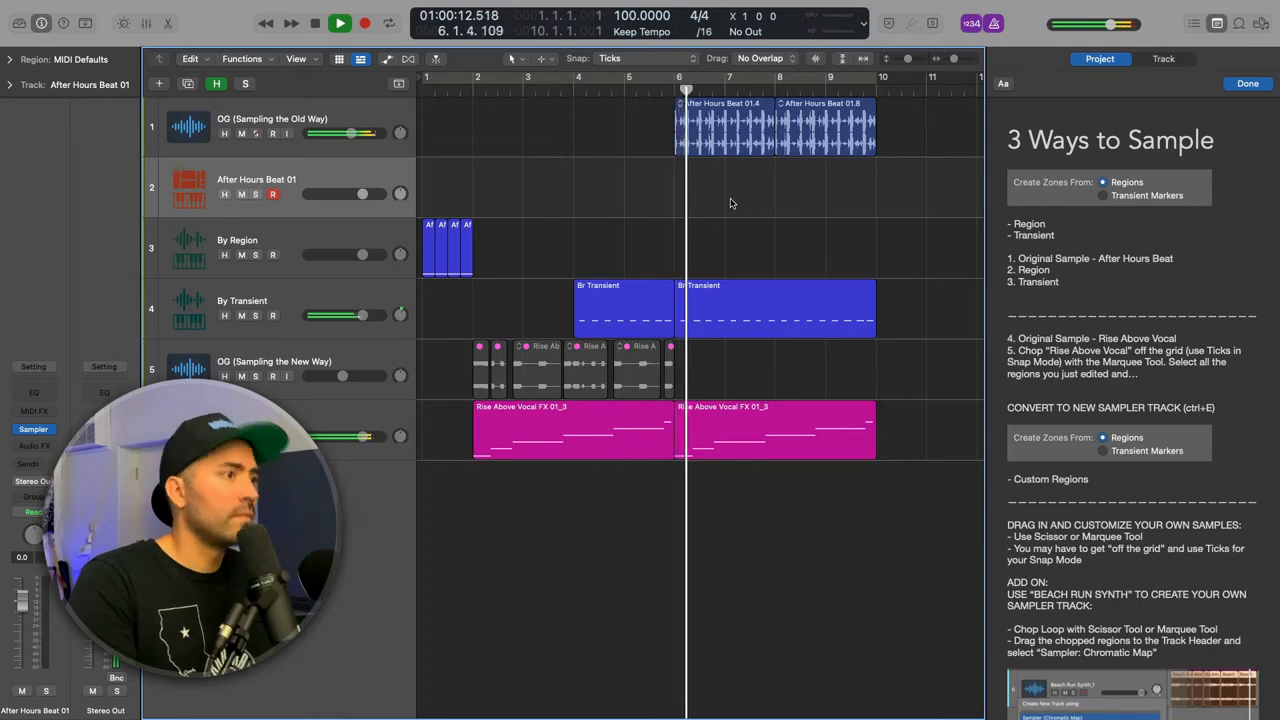
pyautogui.press('space')
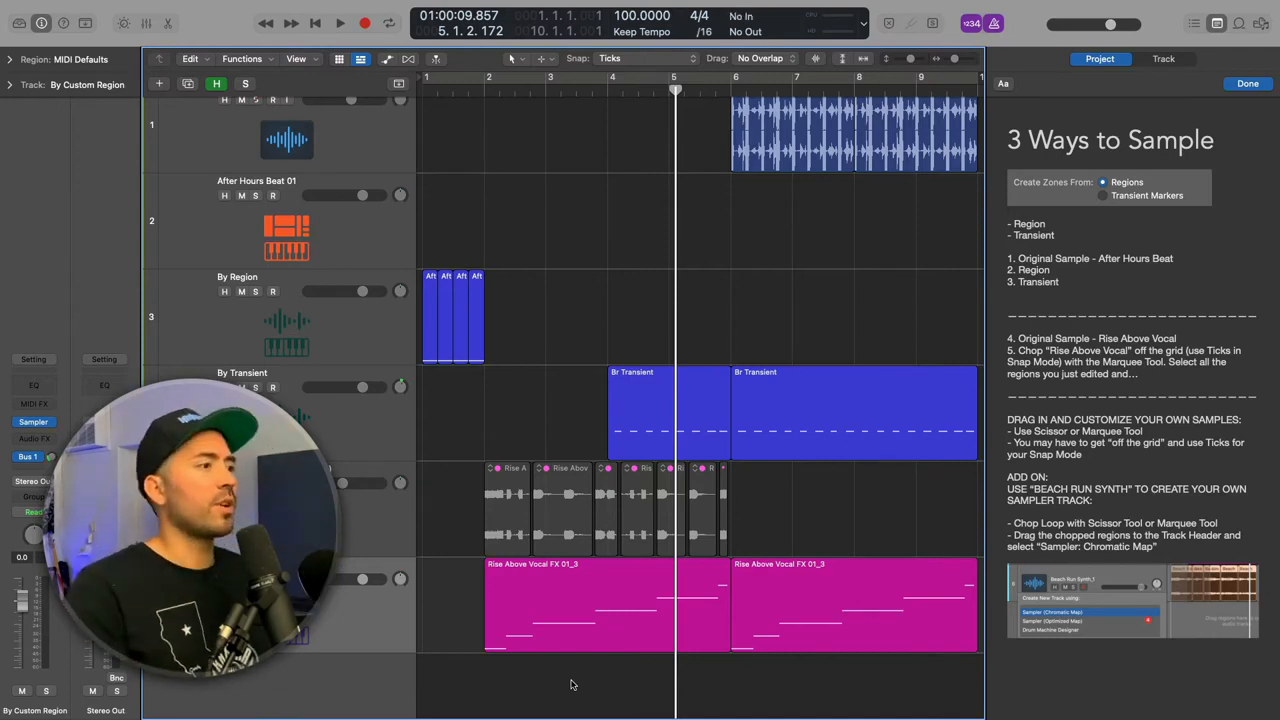
# Step: Solo the OG (Sampling the New Way) track and delete all its Rise Above Vocal regions except the first
pyautogui.press('s')
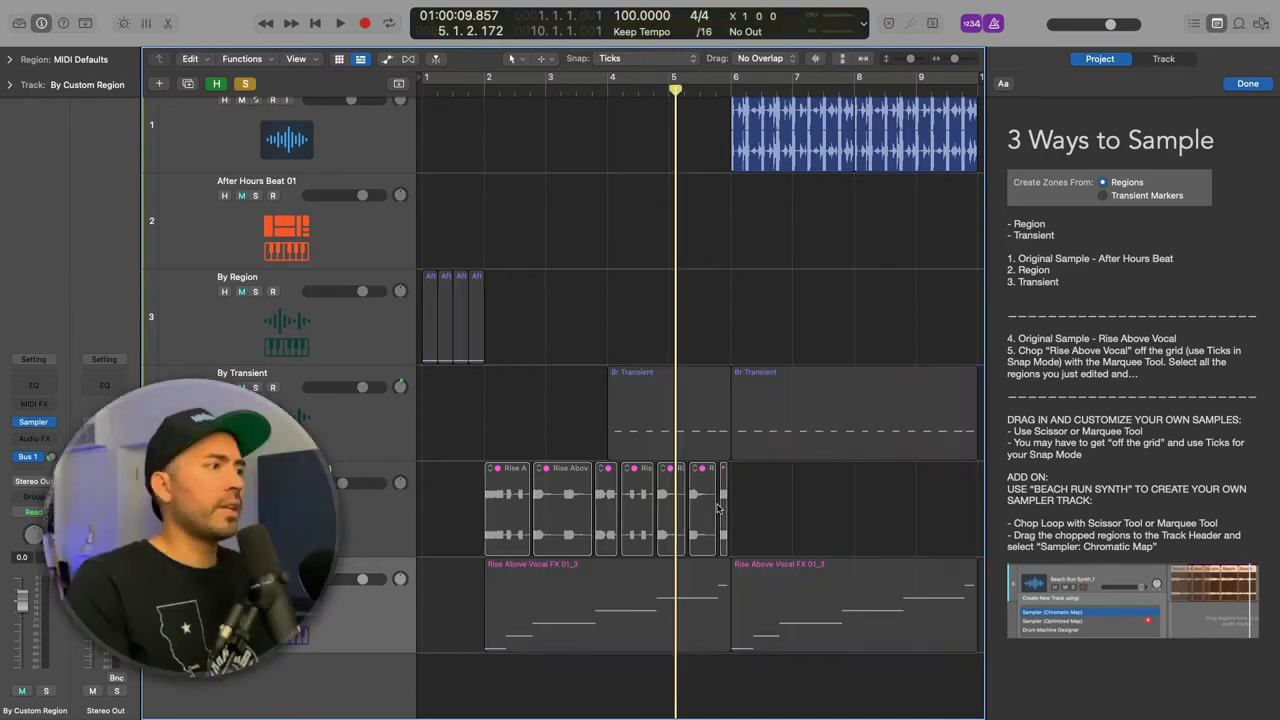
pyautogui.moveTo(771, 521); pyautogui.dragTo(575, 521)
pyautogui.press('Delete')
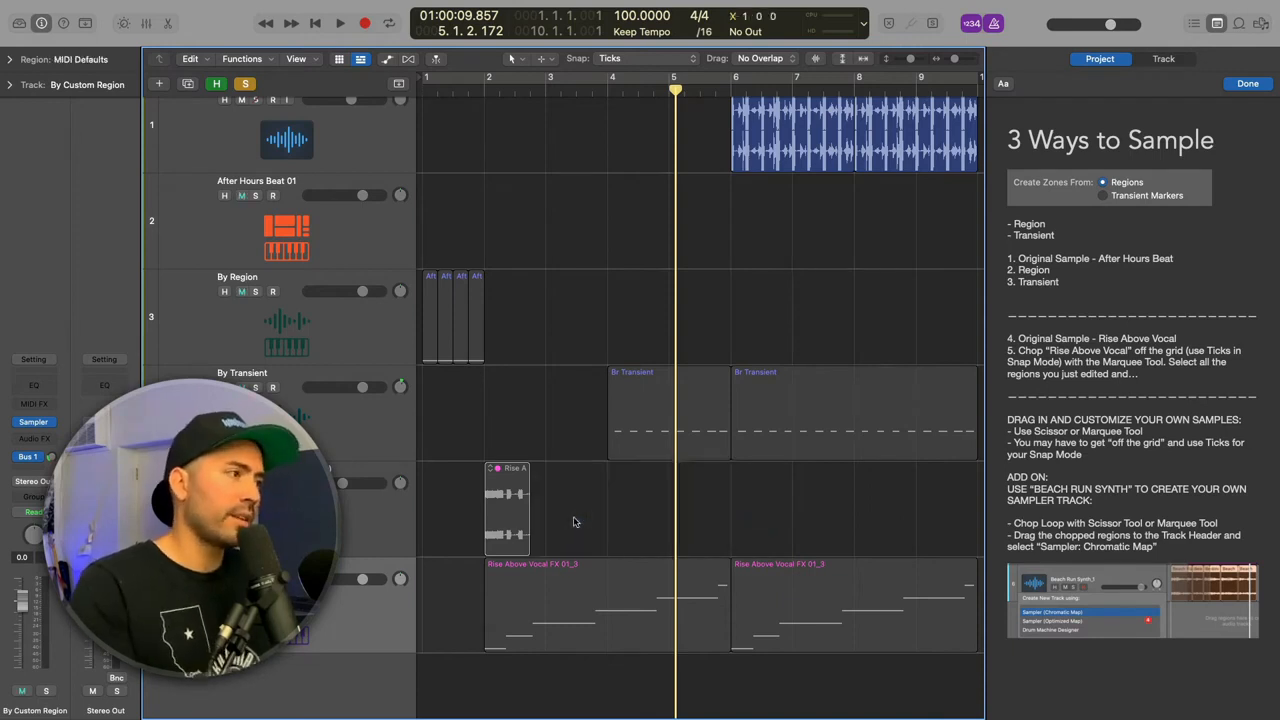
# Step: Extend the remaining Rise Above Vocal region on the OG (Sampling the New Way) track to bar 6 and listen to it
pyautogui.moveTo(537, 556); pyautogui.dragTo(730, 556)
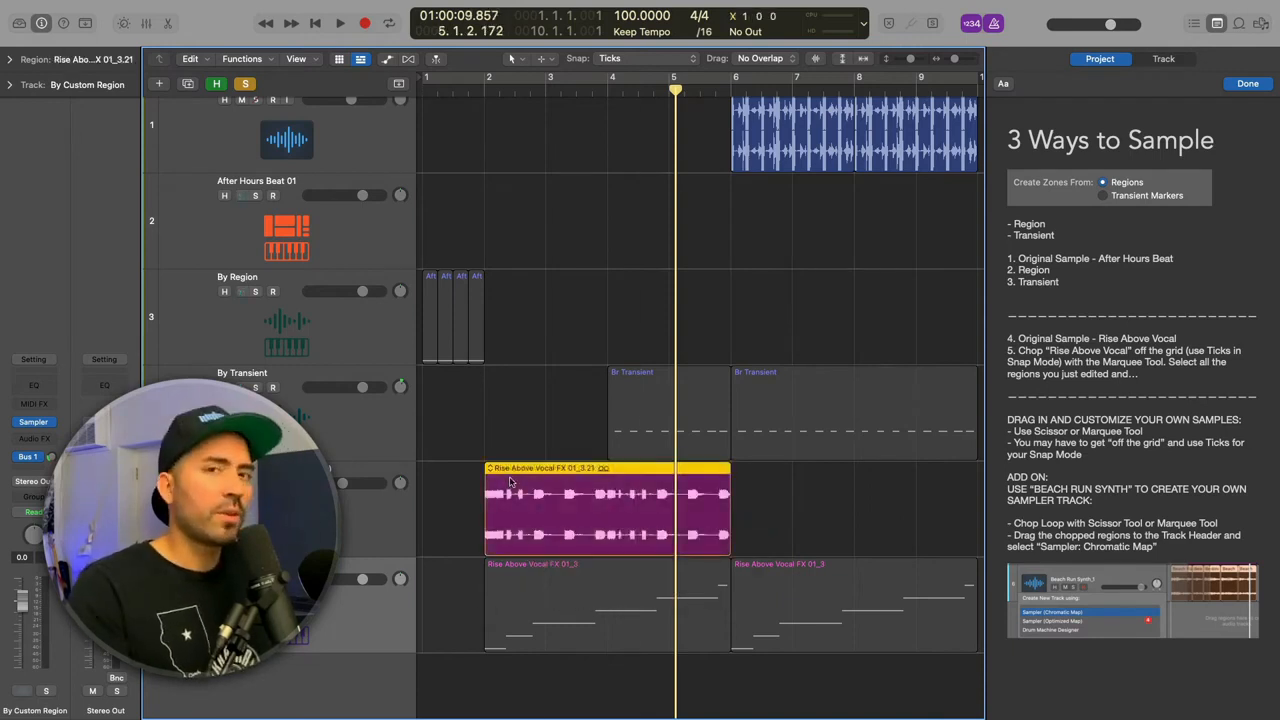
pyautogui.press('space')
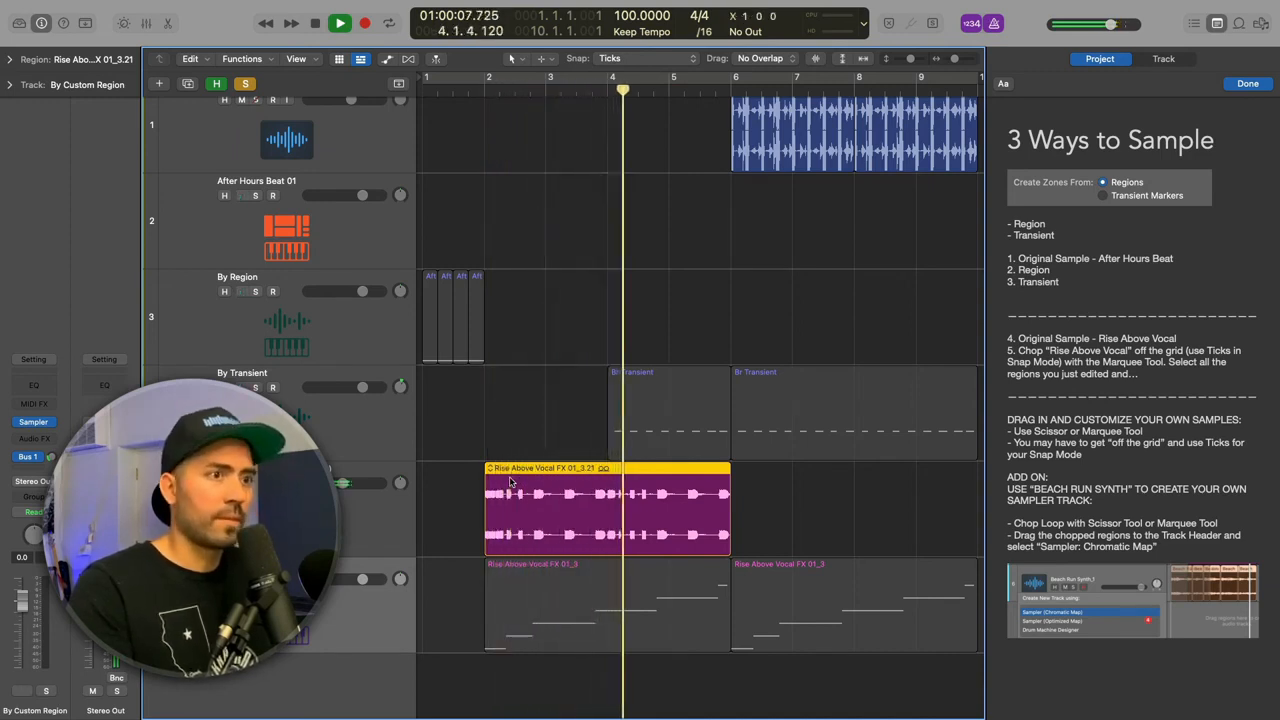
pyautogui.press('space')
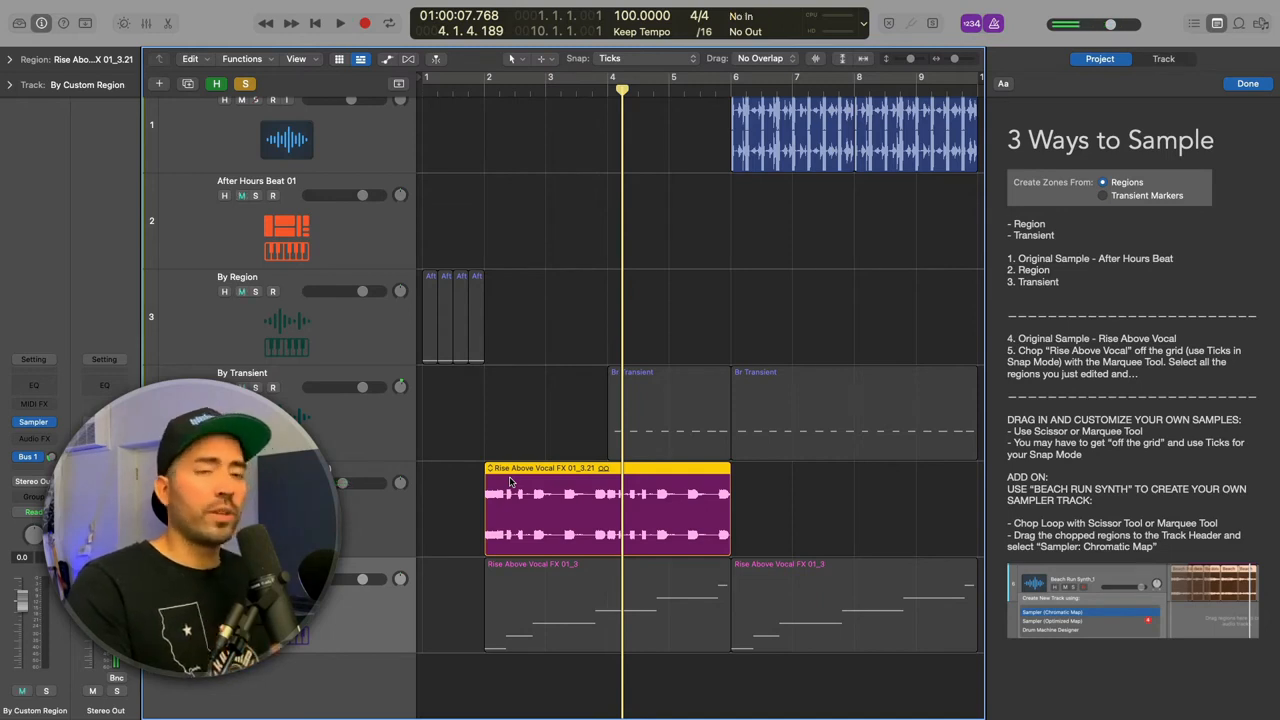
# Step: Split the Rise Above Vocal region at six points between vocal phrases, from early bar 2 to bar 4, using off-grid tick positions
pyautogui.press('super+Right')
pyautogui.press('super+Right')
pyautogui.press('super+Right')
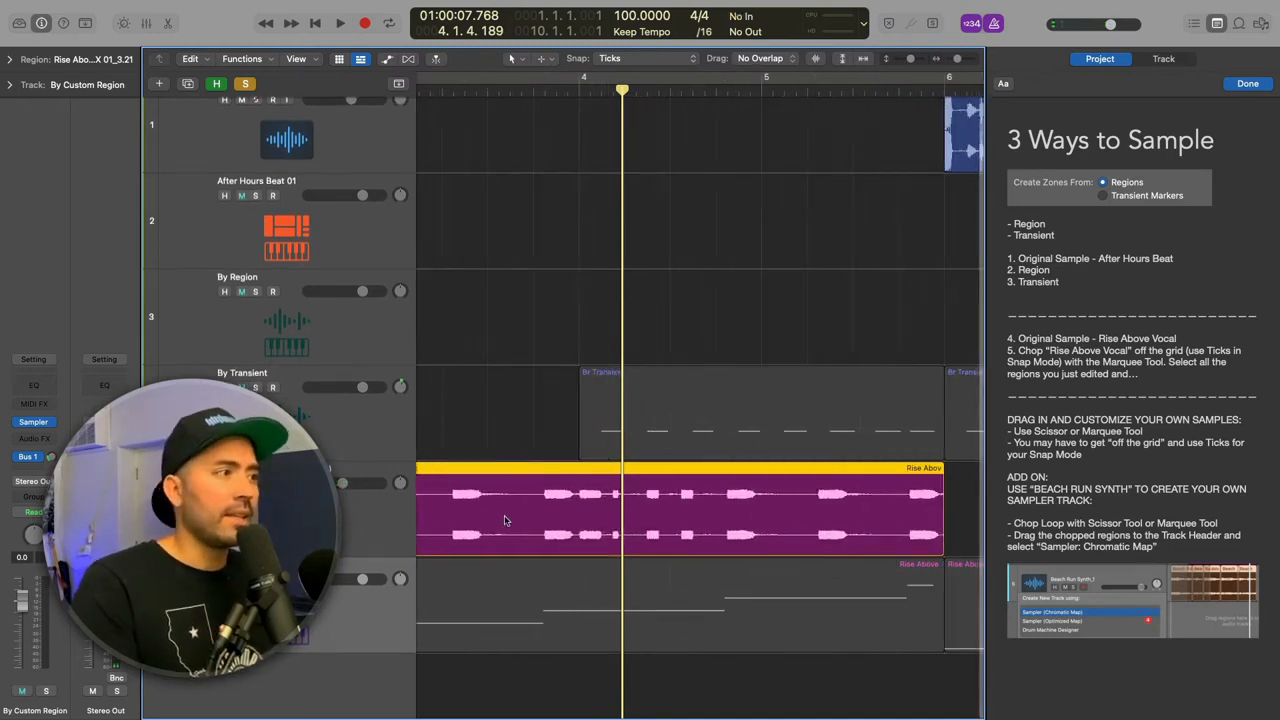
pyautogui.hscroll(-5, 505, 520)
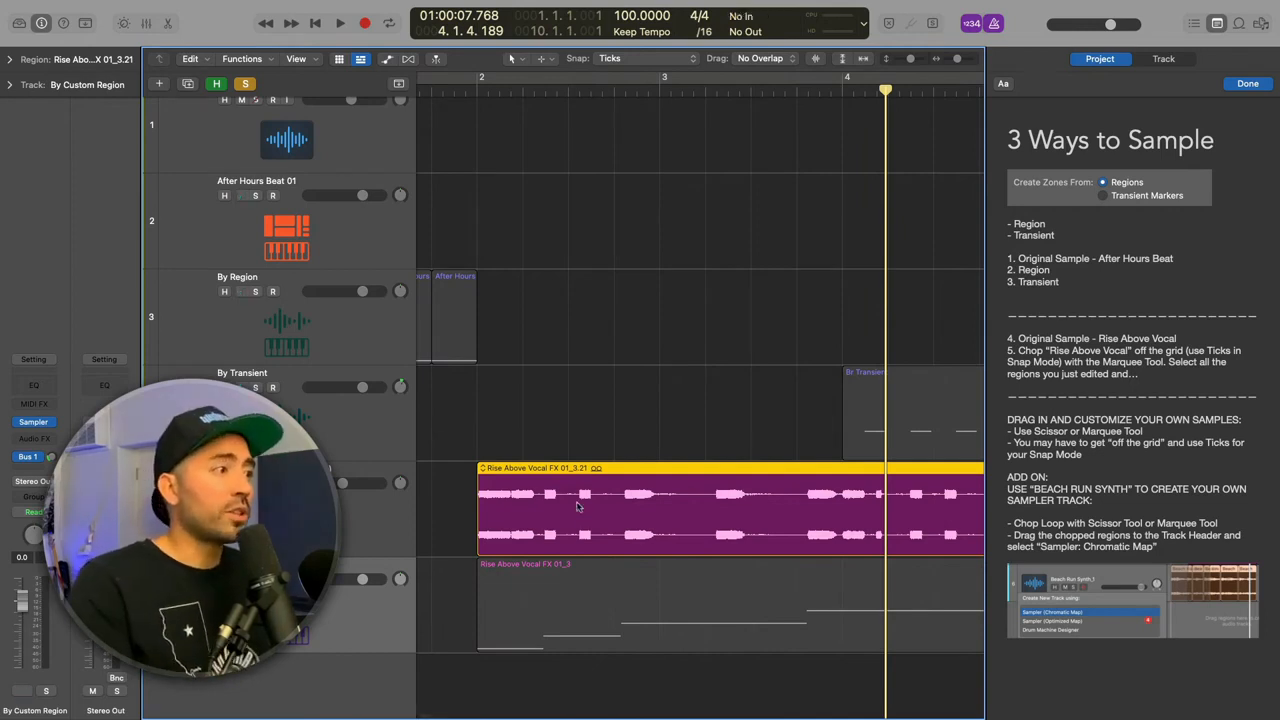
pyautogui.click(545, 494)
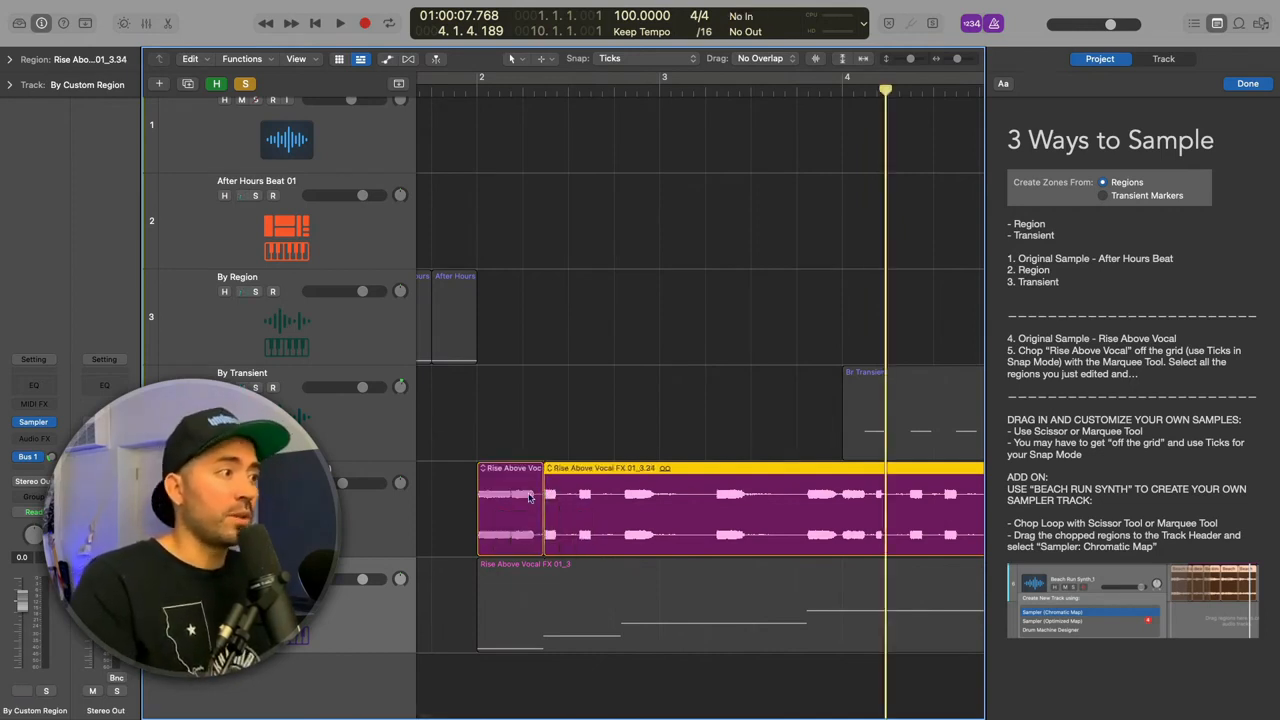
pyautogui.click(593, 508)
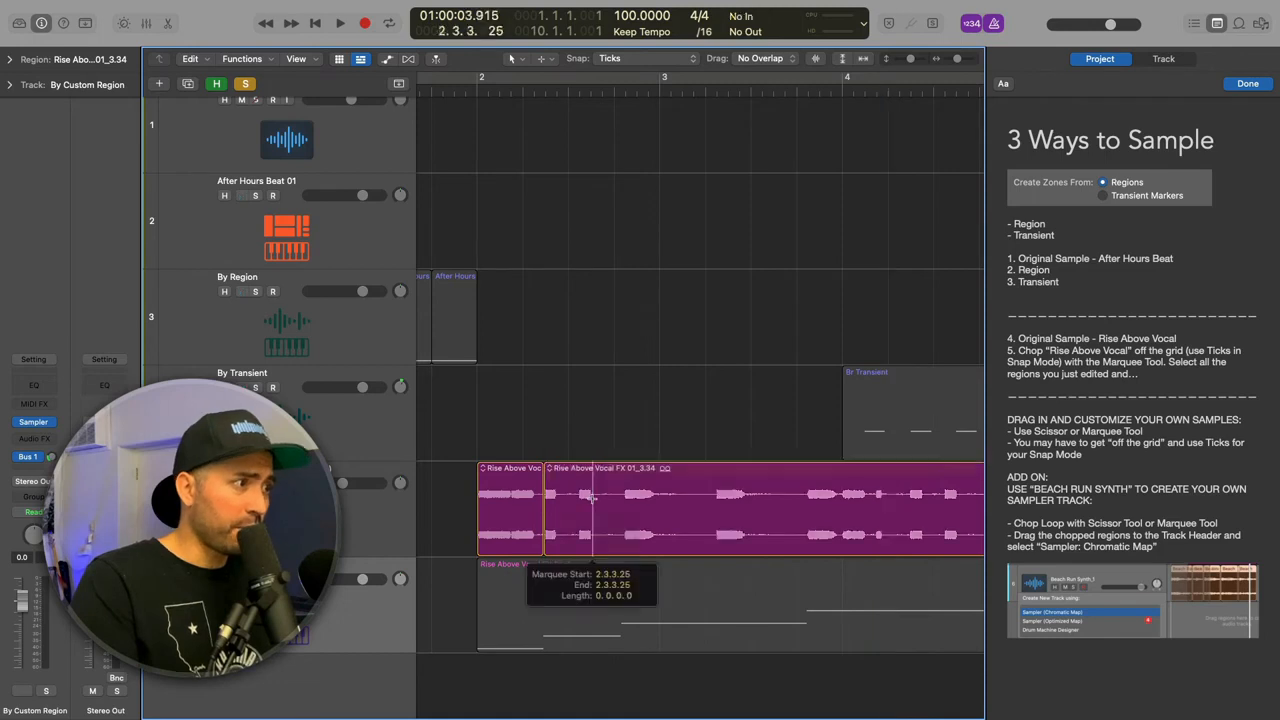
pyautogui.click(654, 494)
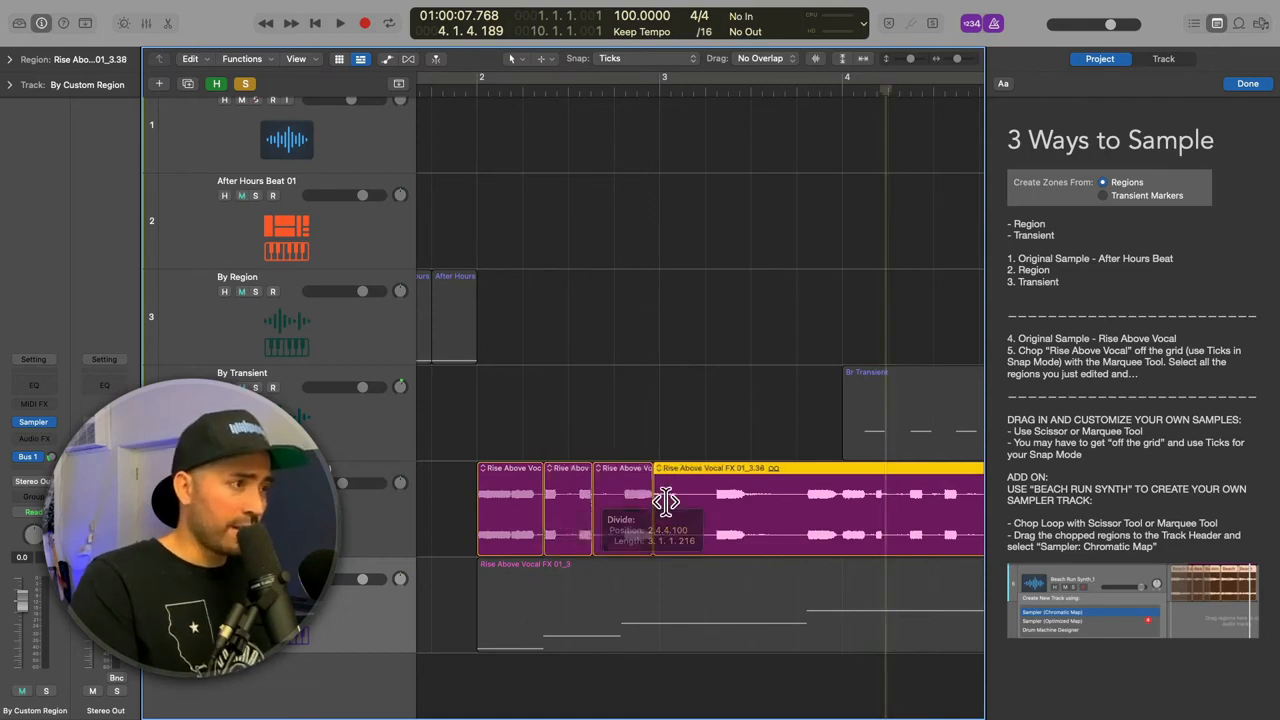
pyautogui.click(747, 497)
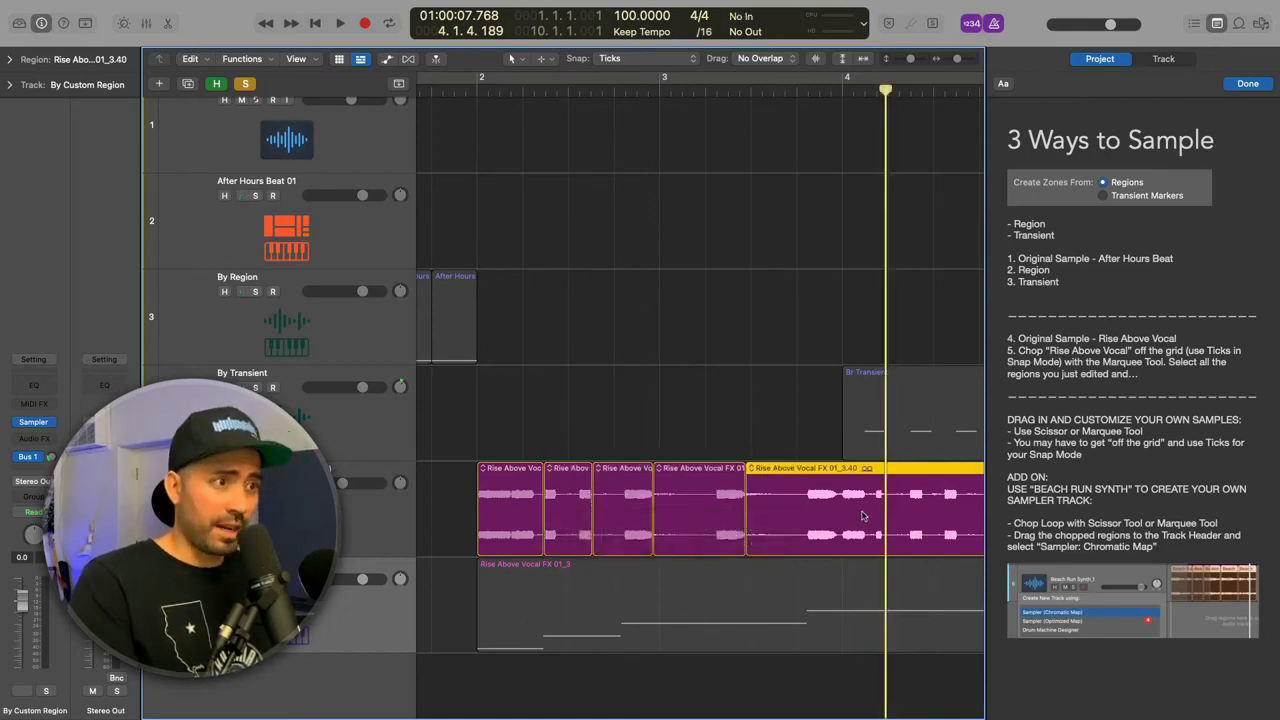
pyautogui.click(870, 505)
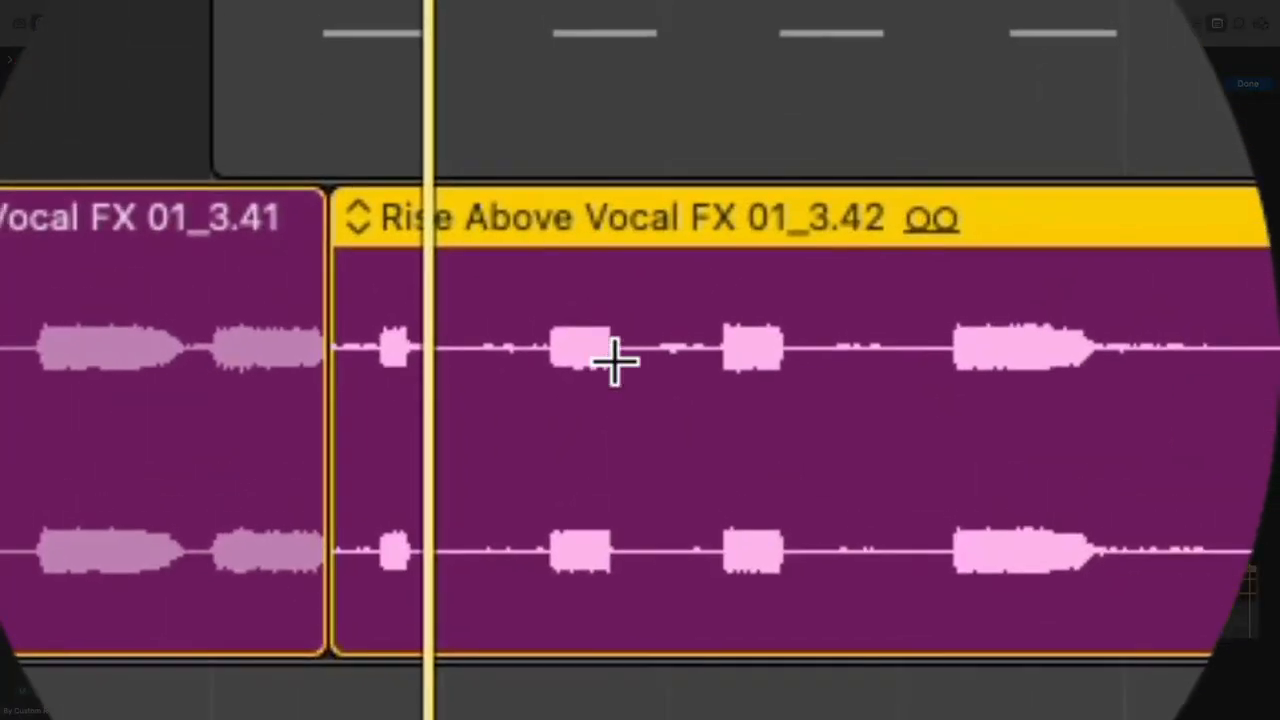
pyautogui.click(711, 284)
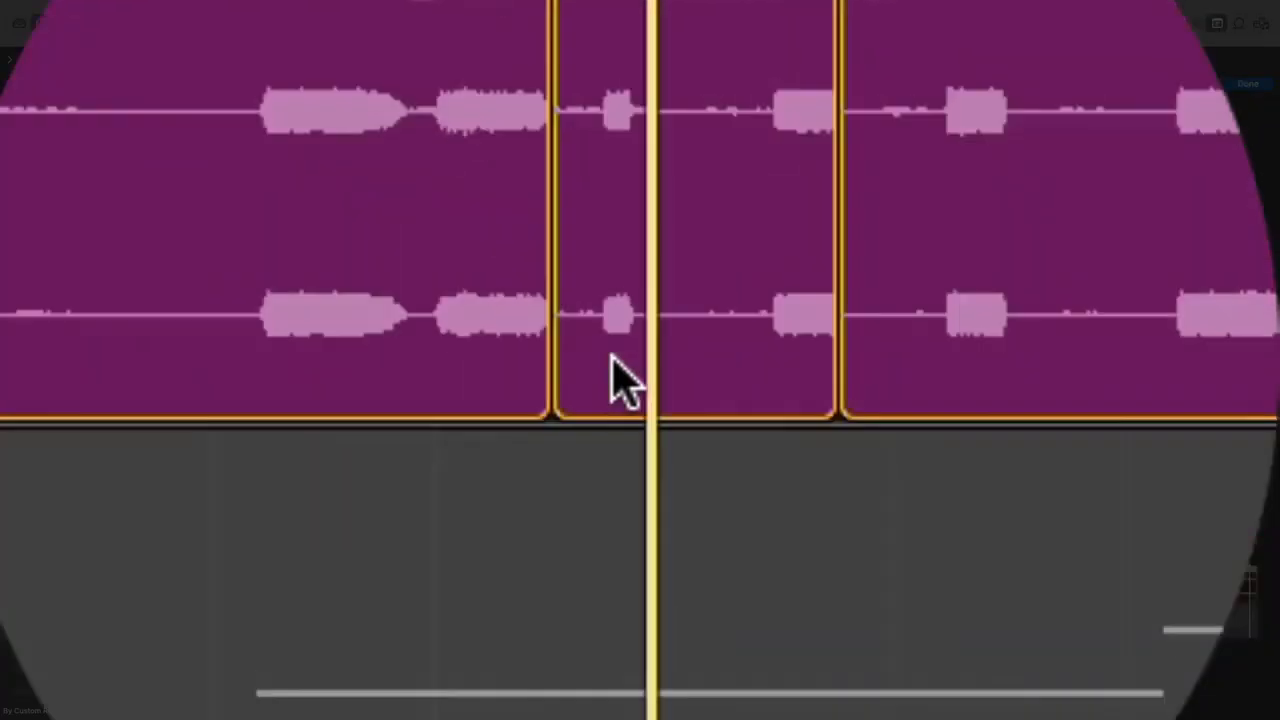
# Step: Trim the silence from the start of the short chop in bar 4, and split off and trim the following phrase the same way
pyautogui.moveTo(690, 405); pyautogui.dragTo(724, 427)
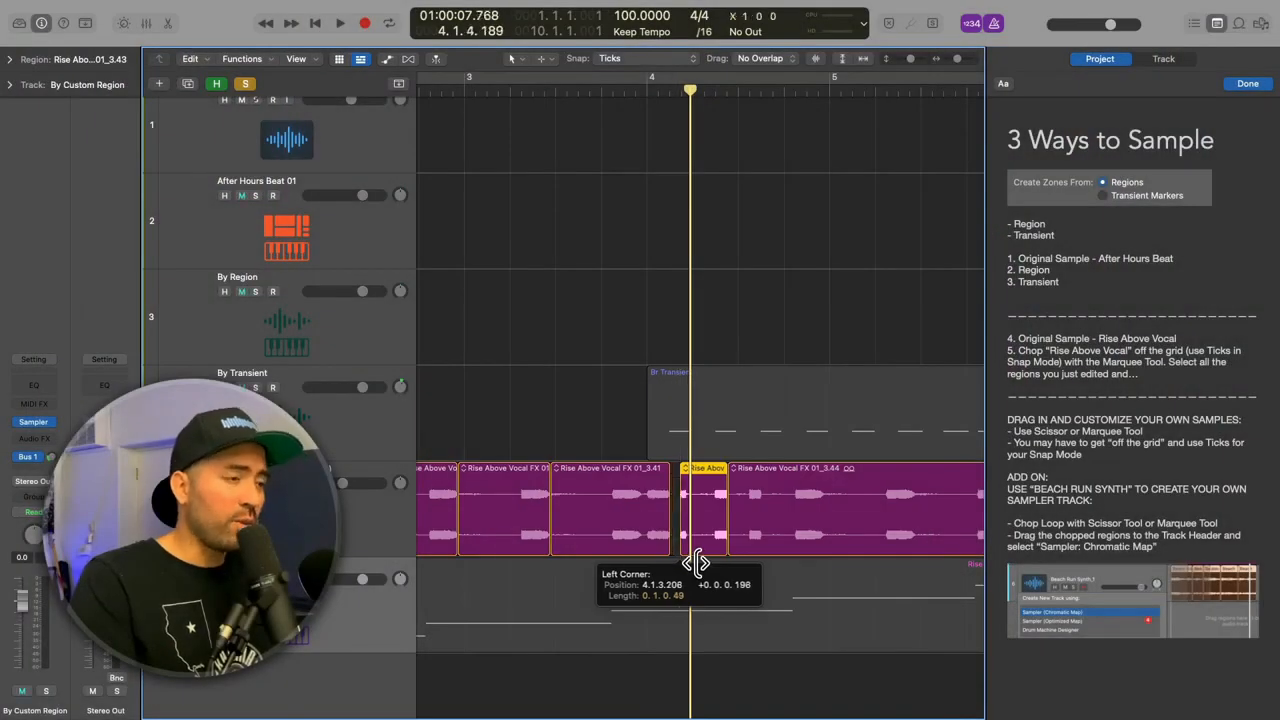
pyautogui.moveTo(697, 563); pyautogui.dragTo(697, 563)
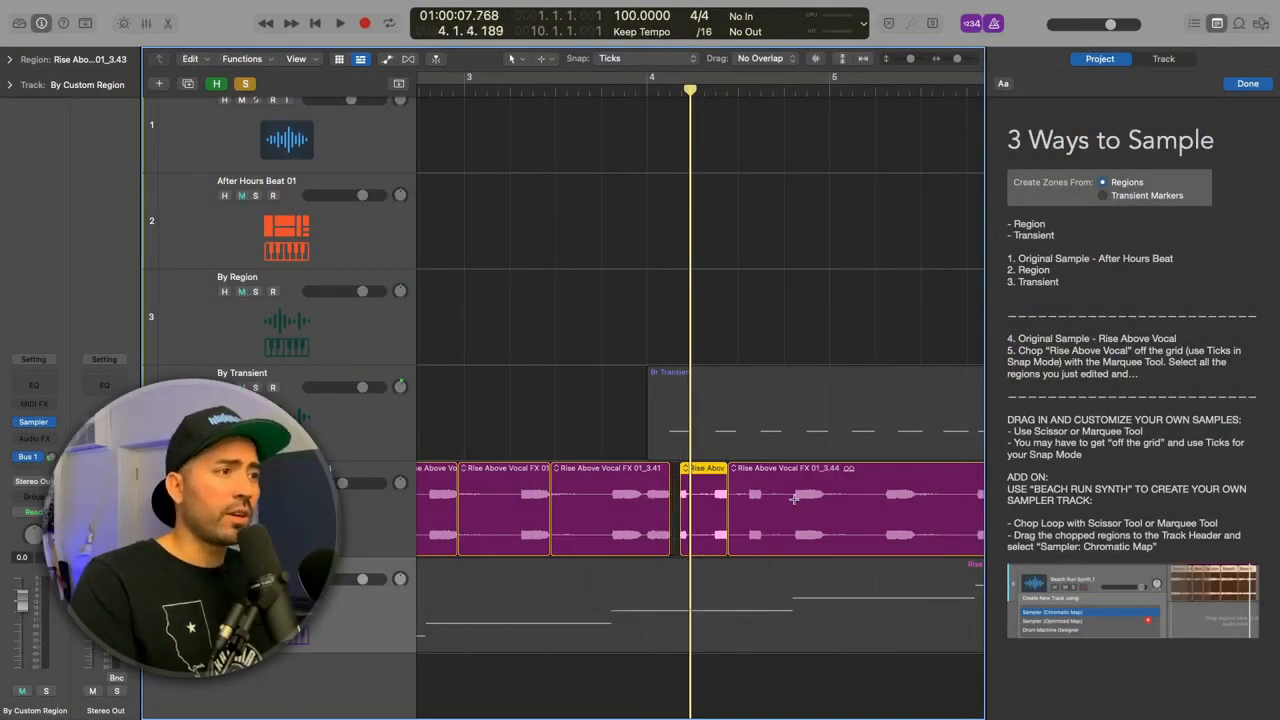
pyautogui.click(794, 498)
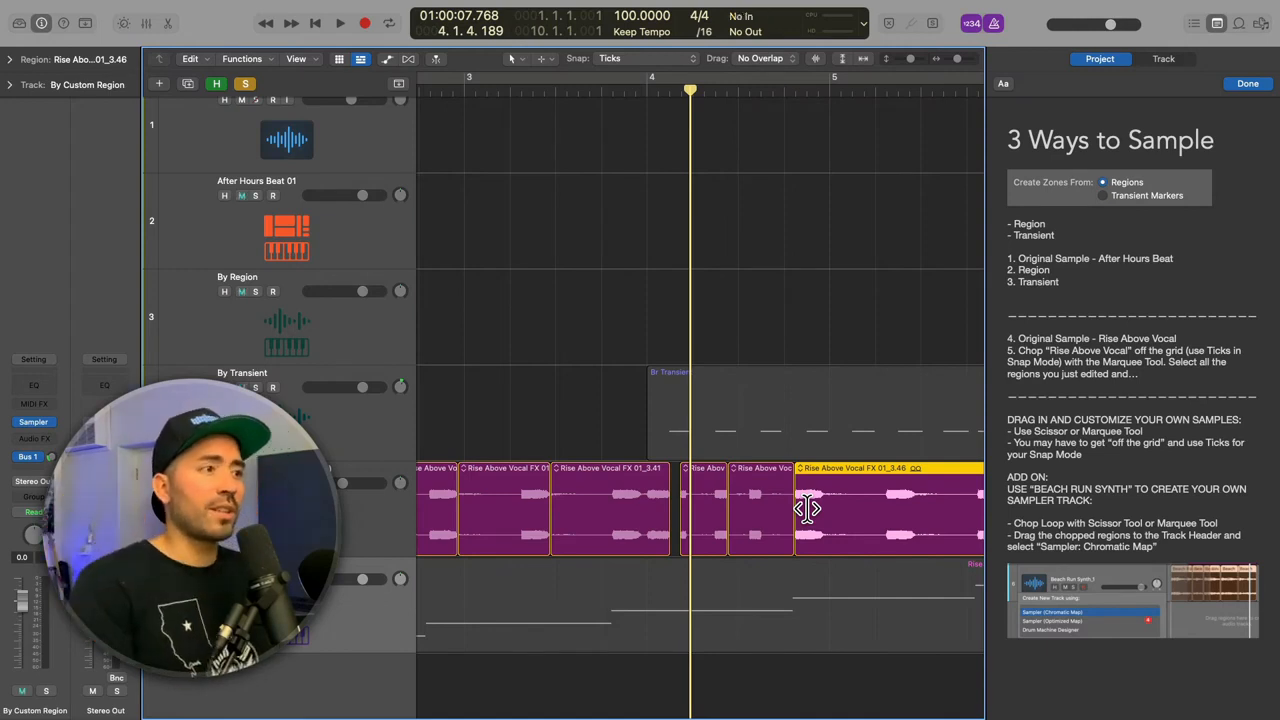
pyautogui.moveTo(736, 556); pyautogui.dragTo(760, 563)
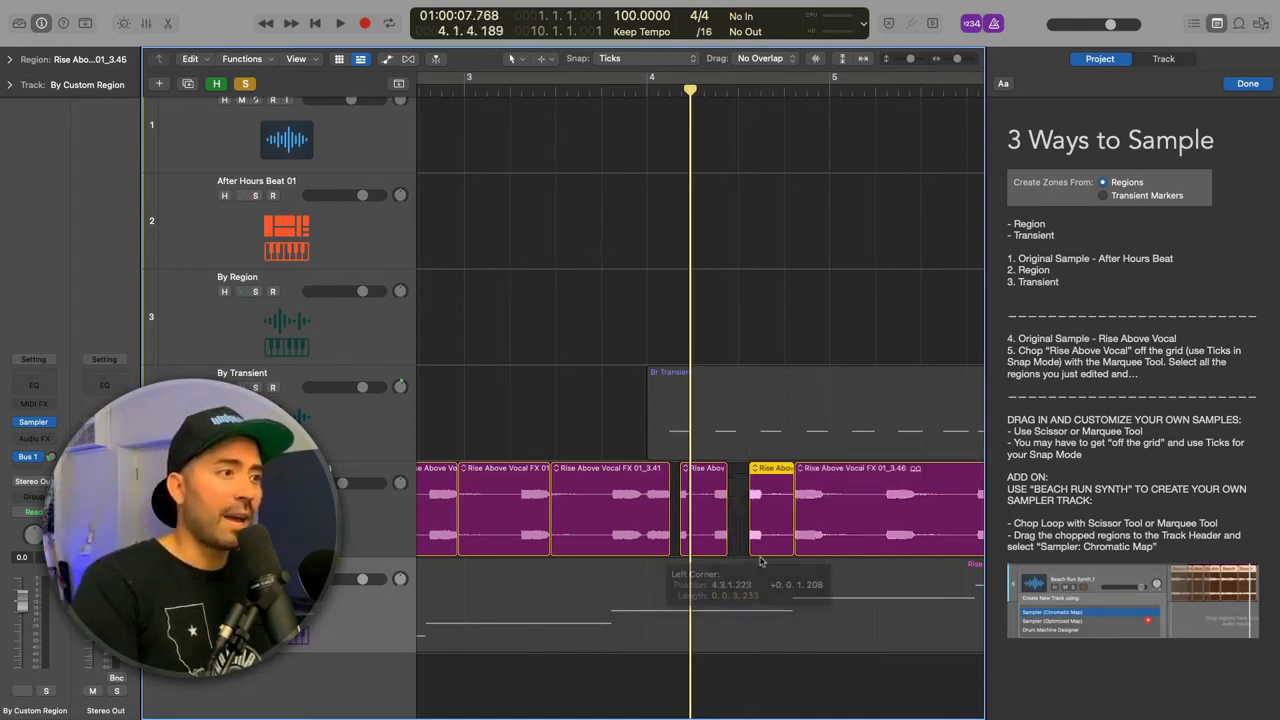
# Step: Delete the silent stretch of the vocal at the start of bar 5 and split off the final phrase just before bar 6
pyautogui.moveTo(837, 510); pyautogui.dragTo(884, 514)
pyautogui.press('Delete')
pyautogui.hscroll(8, 800, 520)
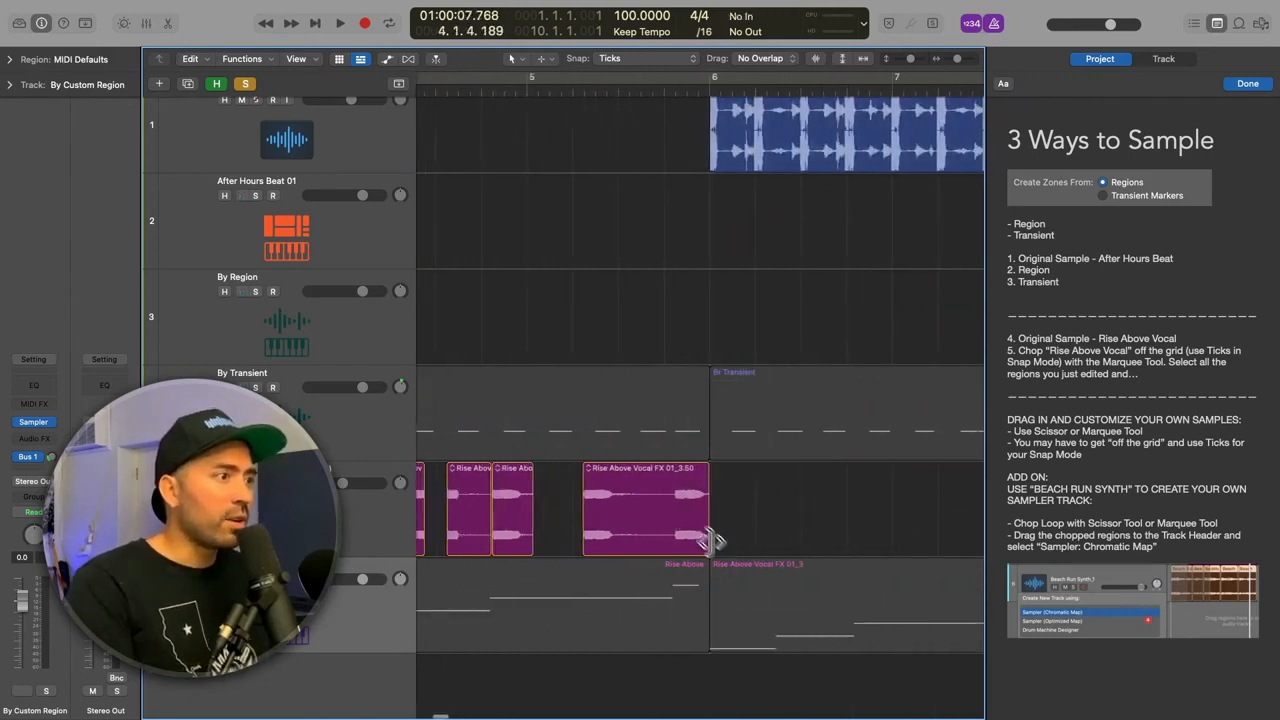
pyautogui.doubleClick(674, 494)
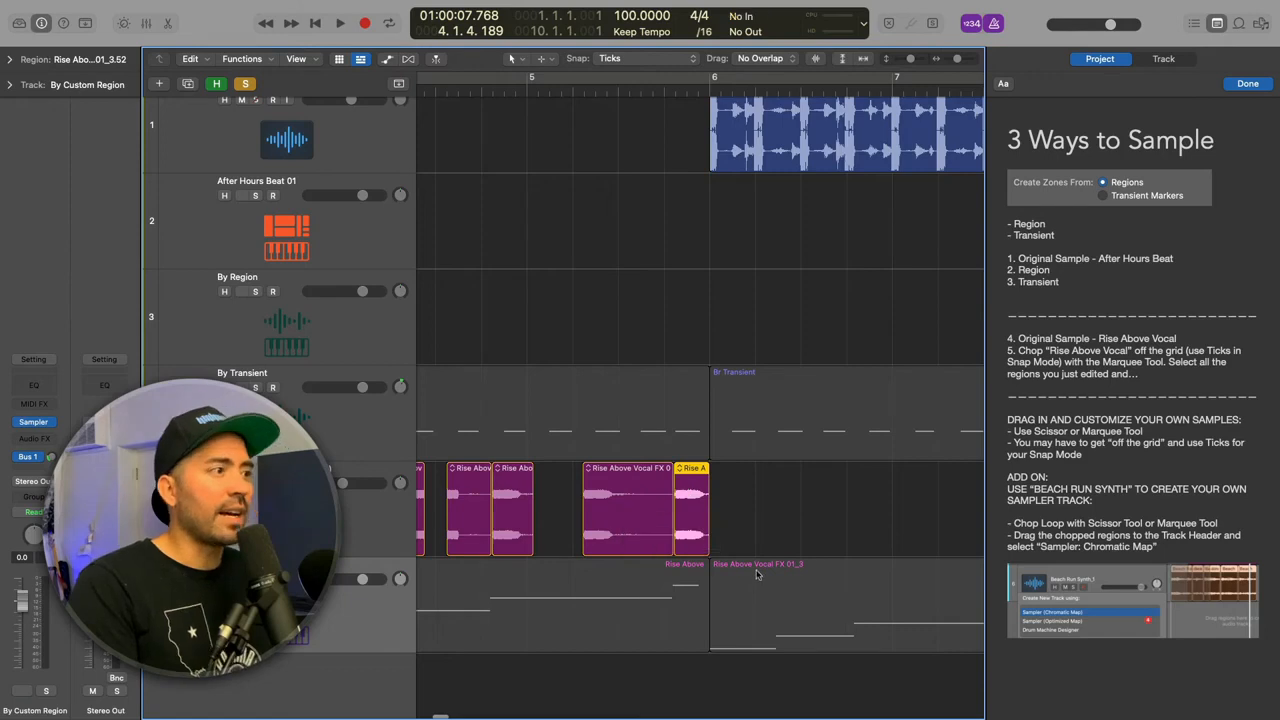
# Step: Select all ten chopped vocal regions and shorten their ends slightly together, leaving small gaps between them
pyautogui.press('super+Left')
pyautogui.press('super+Left')
pyautogui.moveTo(737, 521); pyautogui.dragTo(425, 514)
pyautogui.press('super+Right')
pyautogui.press('super+Right')
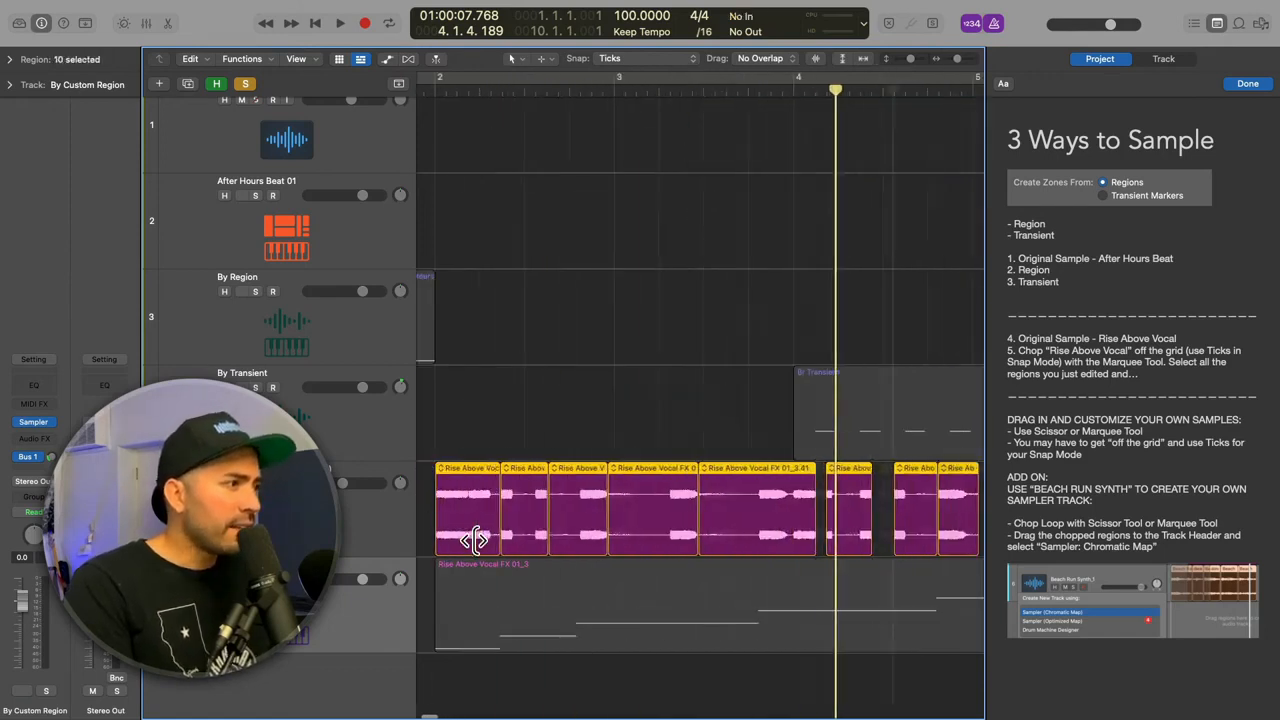
pyautogui.press('super+Right')
pyautogui.press('super+Right')
pyautogui.moveTo(598, 558); pyautogui.dragTo(590, 560)
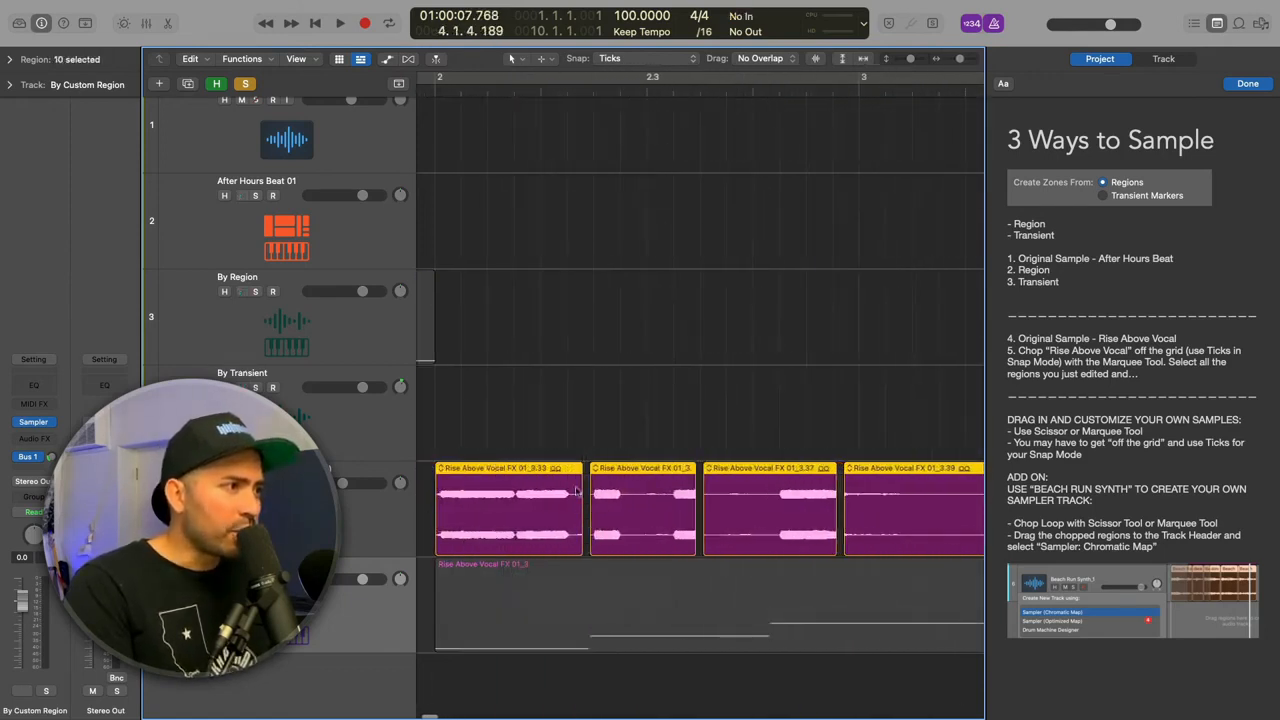
pyautogui.moveTo(580, 468); pyautogui.dragTo(570, 468)
pyautogui.press('super+Left')
pyautogui.press('super+Left')
pyautogui.press('super+Left')
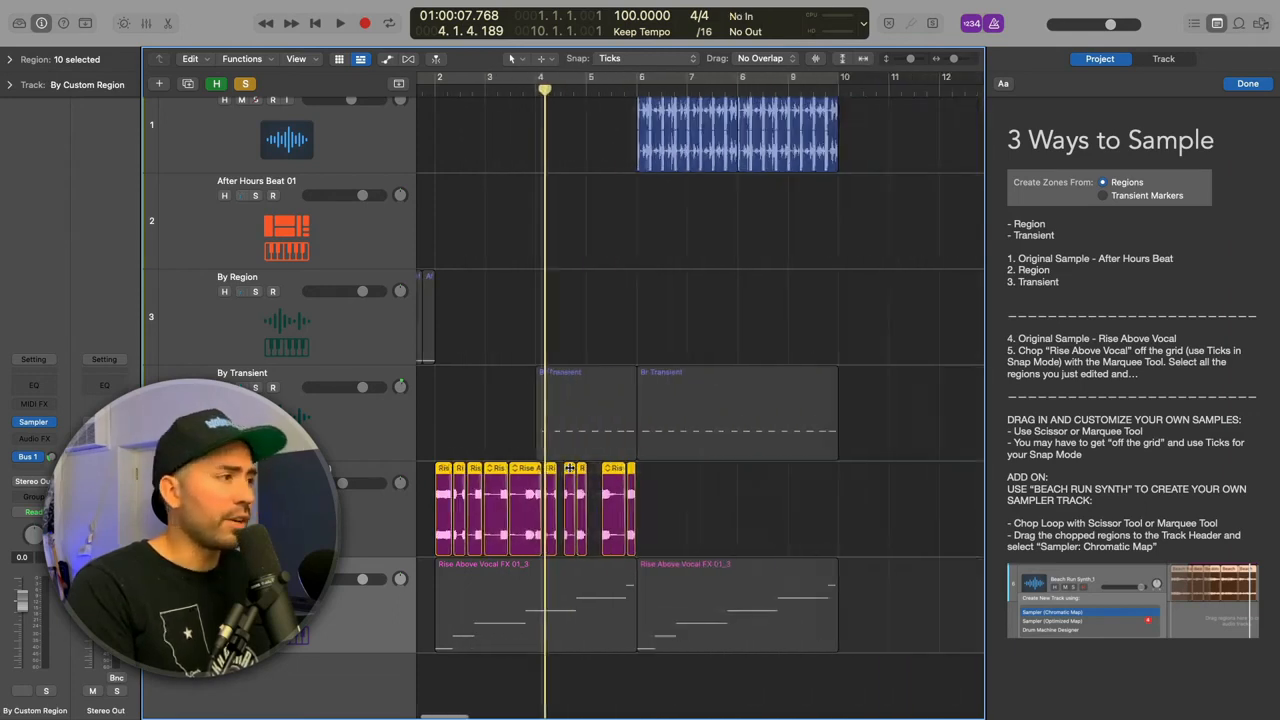
# Step: Delete the By Custom Region track together with its MIDI regions
pyautogui.click(396, 618)
pyautogui.press('Delete')
pyautogui.press('super+BackSpace')
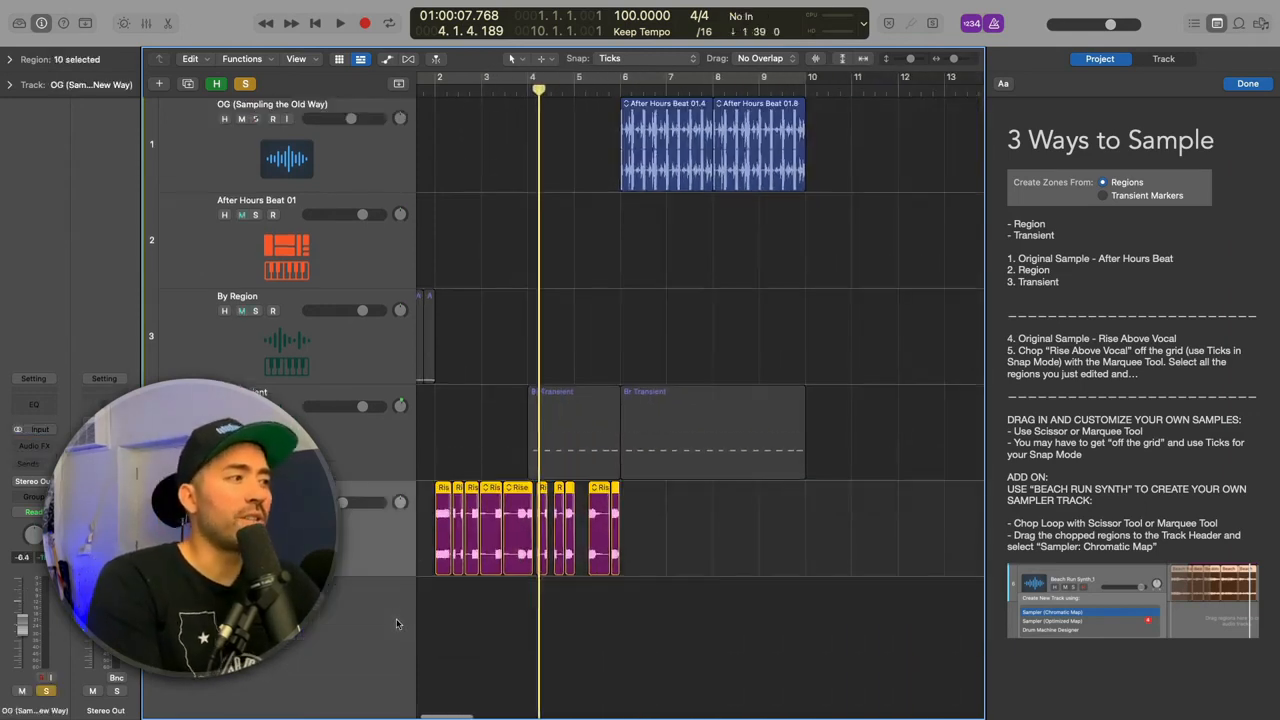
# Step: Create a new Sampler (Chromatic Map) track from the ten chopped vocal regions, and move its Sampler window aside
pyautogui.moveTo(388, 542); pyautogui.dragTo(376, 530)
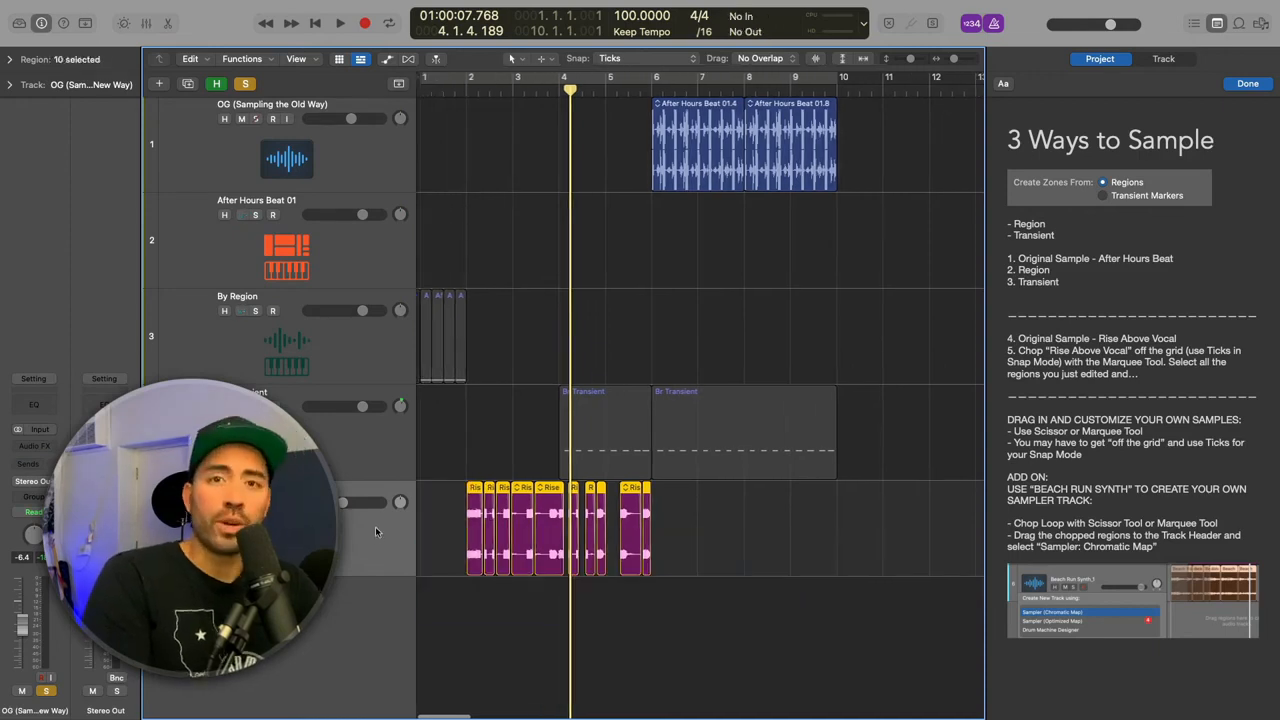
pyautogui.scroll(5, 470, 545)
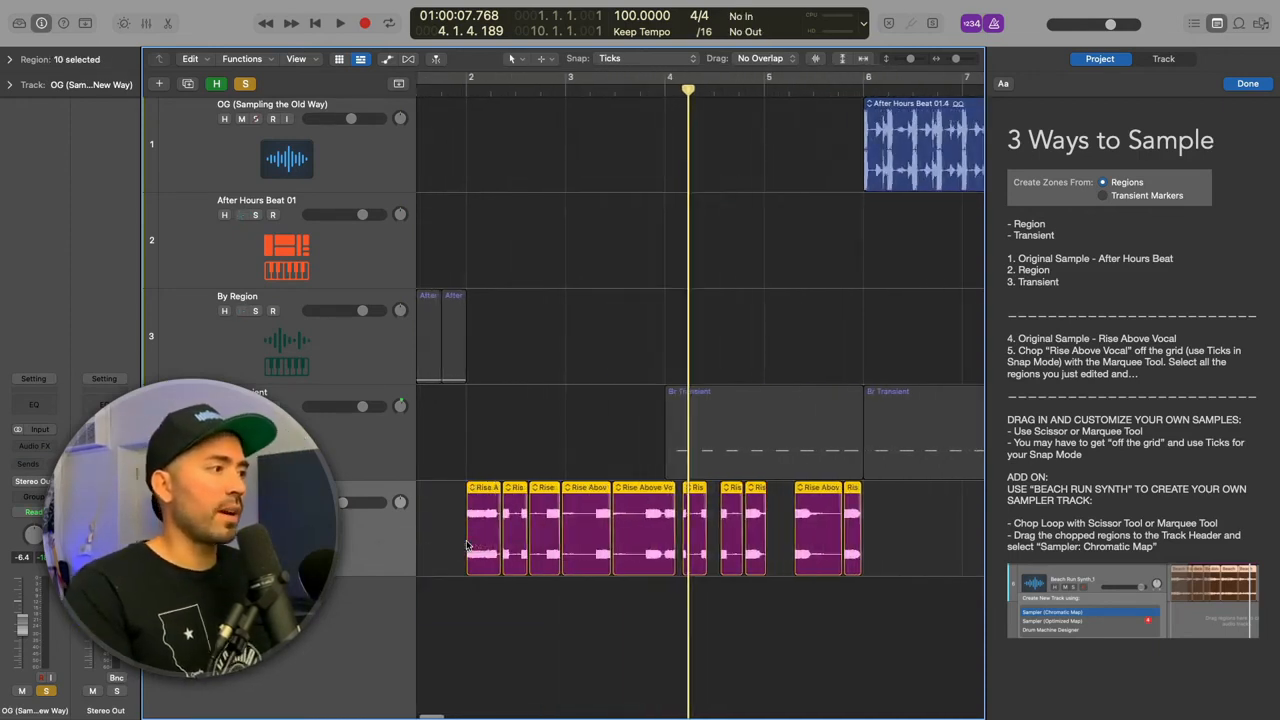
pyautogui.hscroll(-3, 469, 546)
pyautogui.moveTo(537, 522); pyautogui.dragTo(430, 590)
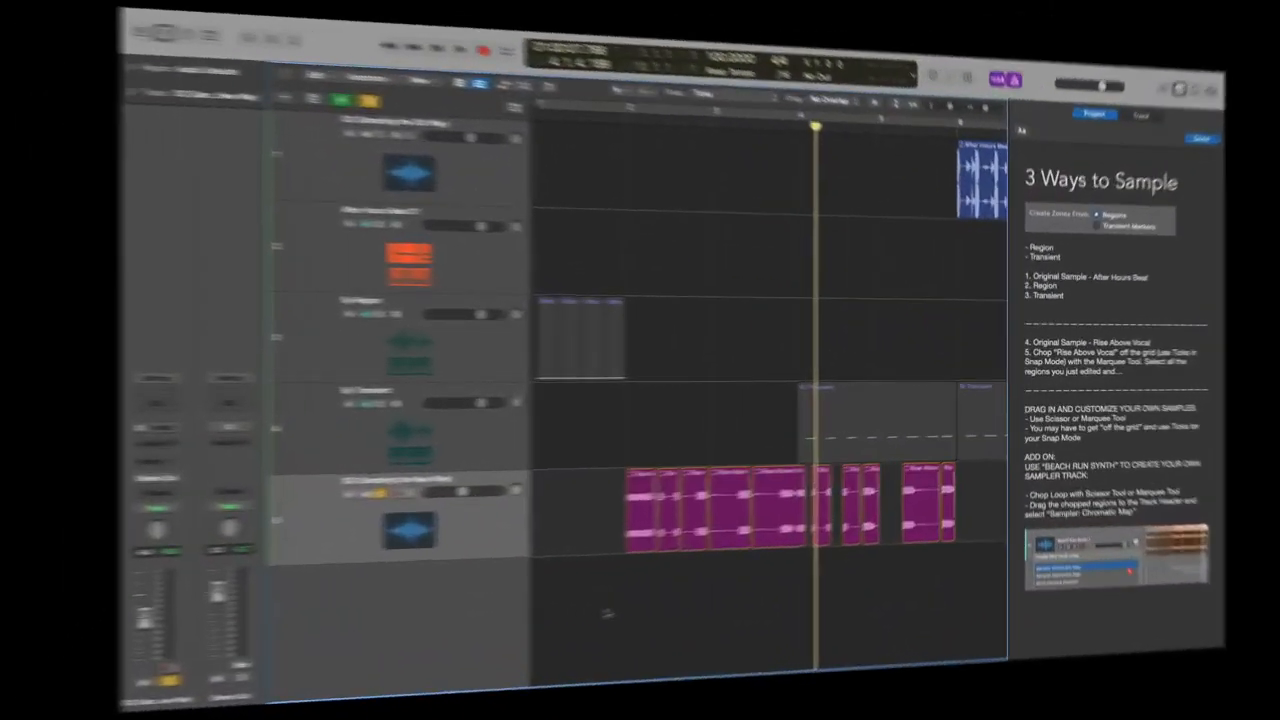
pyautogui.moveTo(607, 614); pyautogui.dragTo(963, 507)
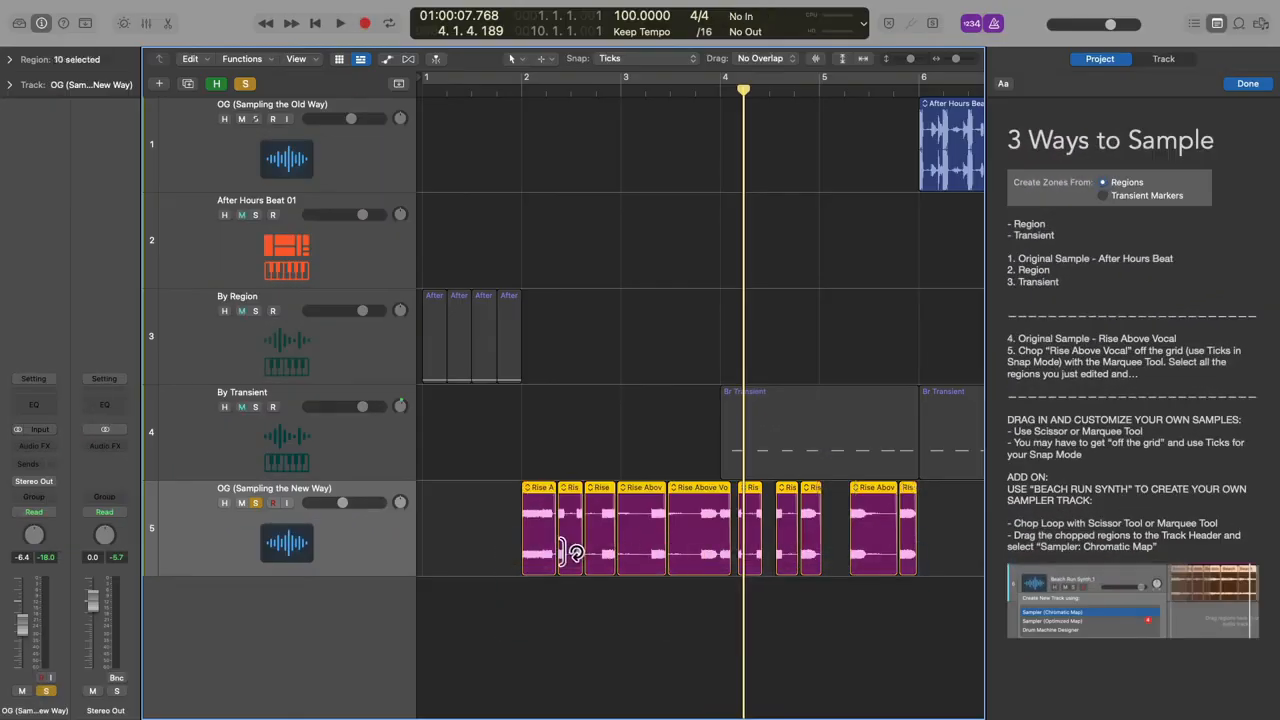
pyautogui.moveTo(538, 541); pyautogui.dragTo(387, 614)
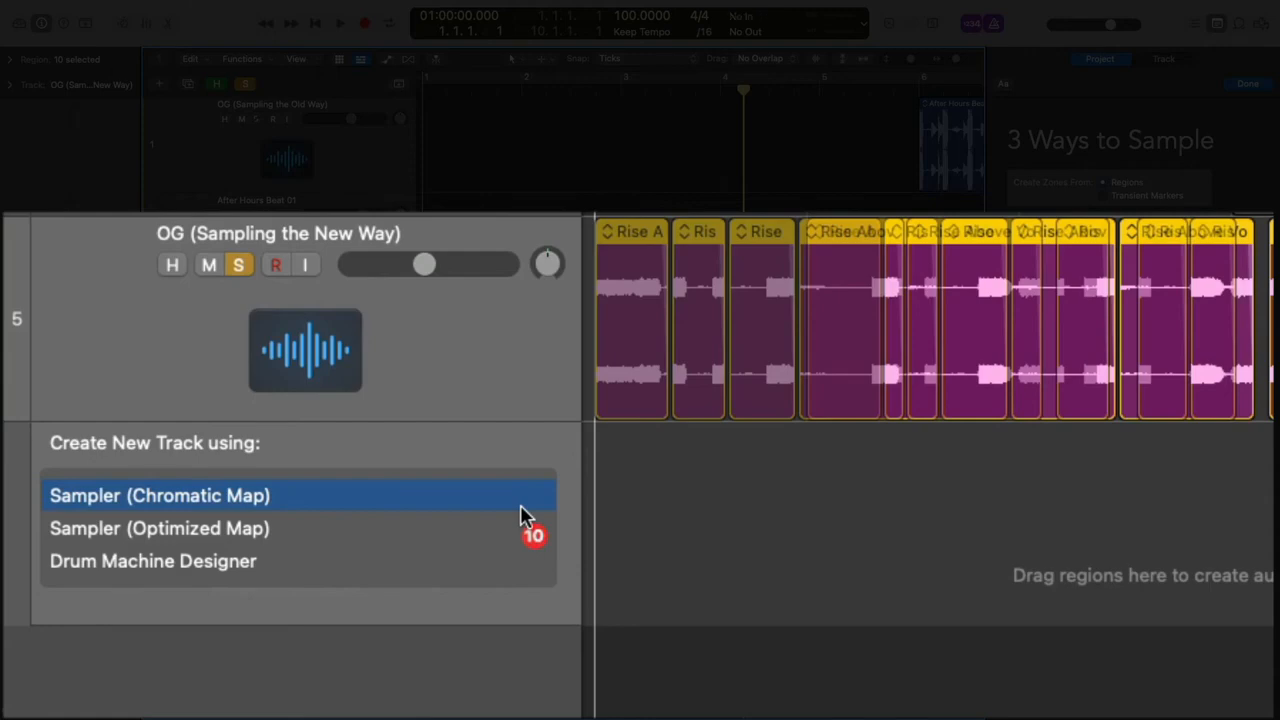
pyautogui.moveTo(520, 504); pyautogui.dragTo(524, 517)
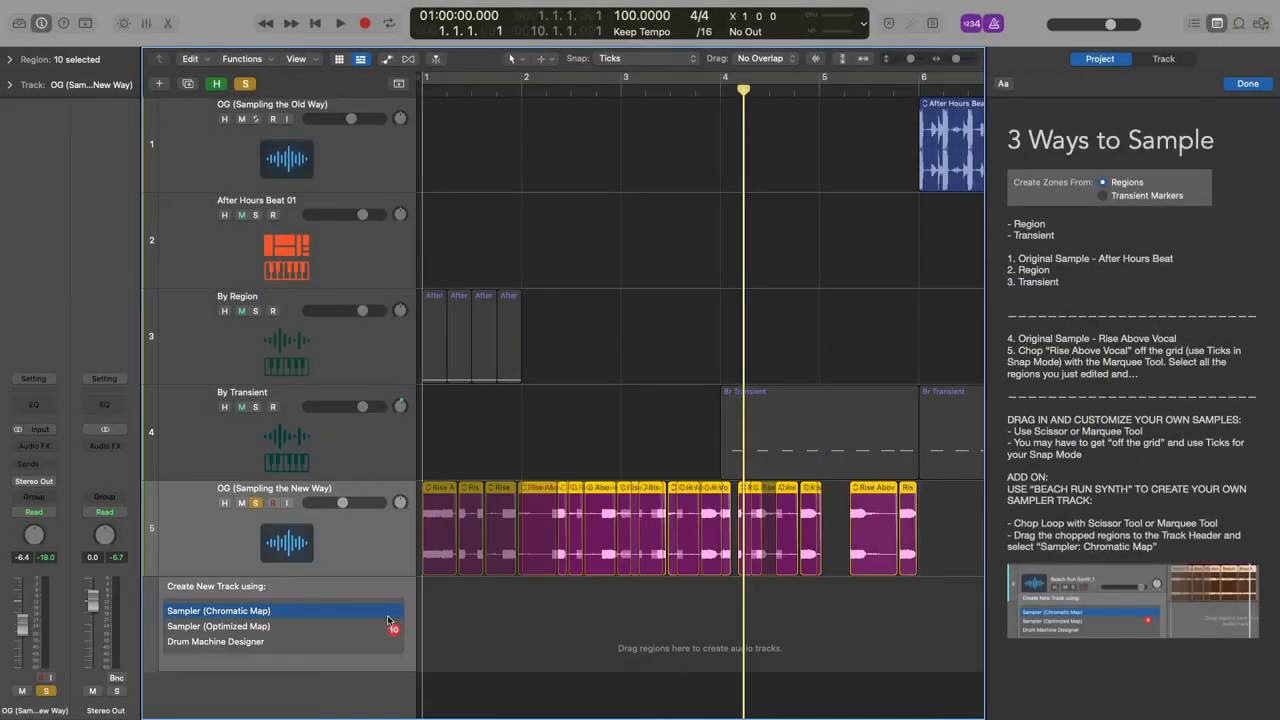
pyautogui.moveTo(388, 620); pyautogui.dragTo(242, 616)
pyautogui.moveTo(240, 617); pyautogui.dragTo(238, 612)
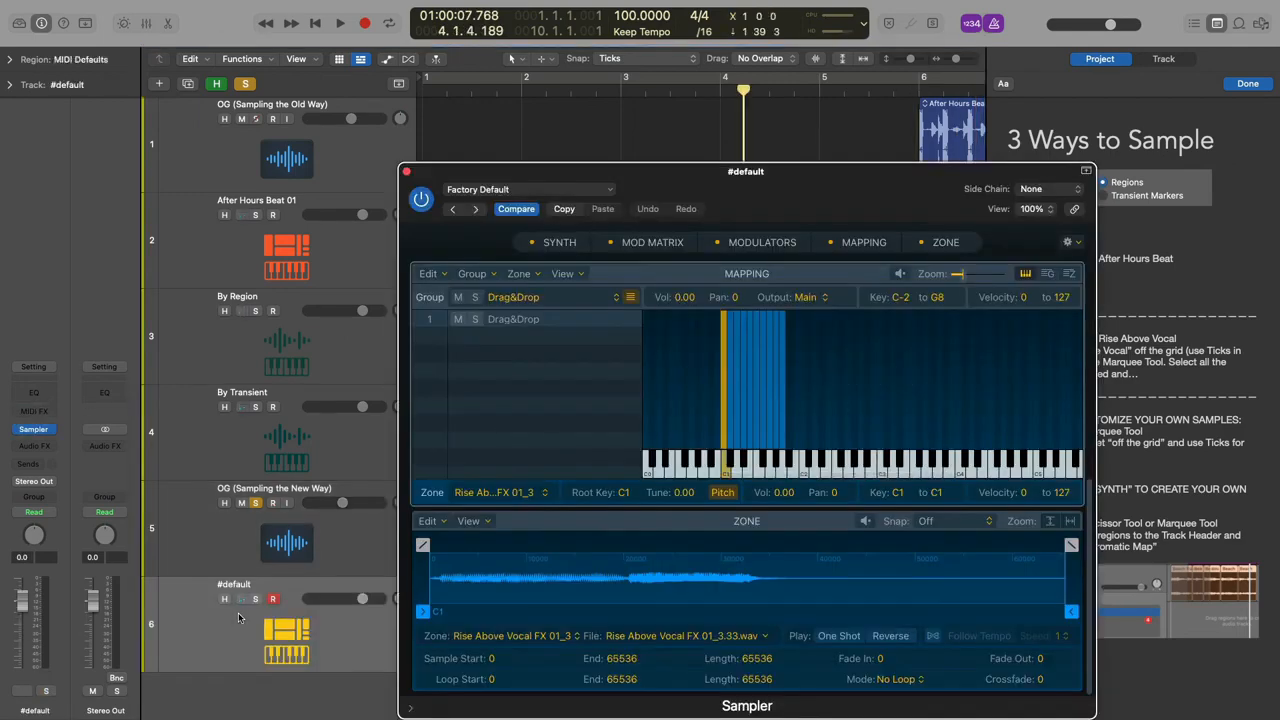
pyautogui.moveTo(767, 188); pyautogui.dragTo(657, 121)
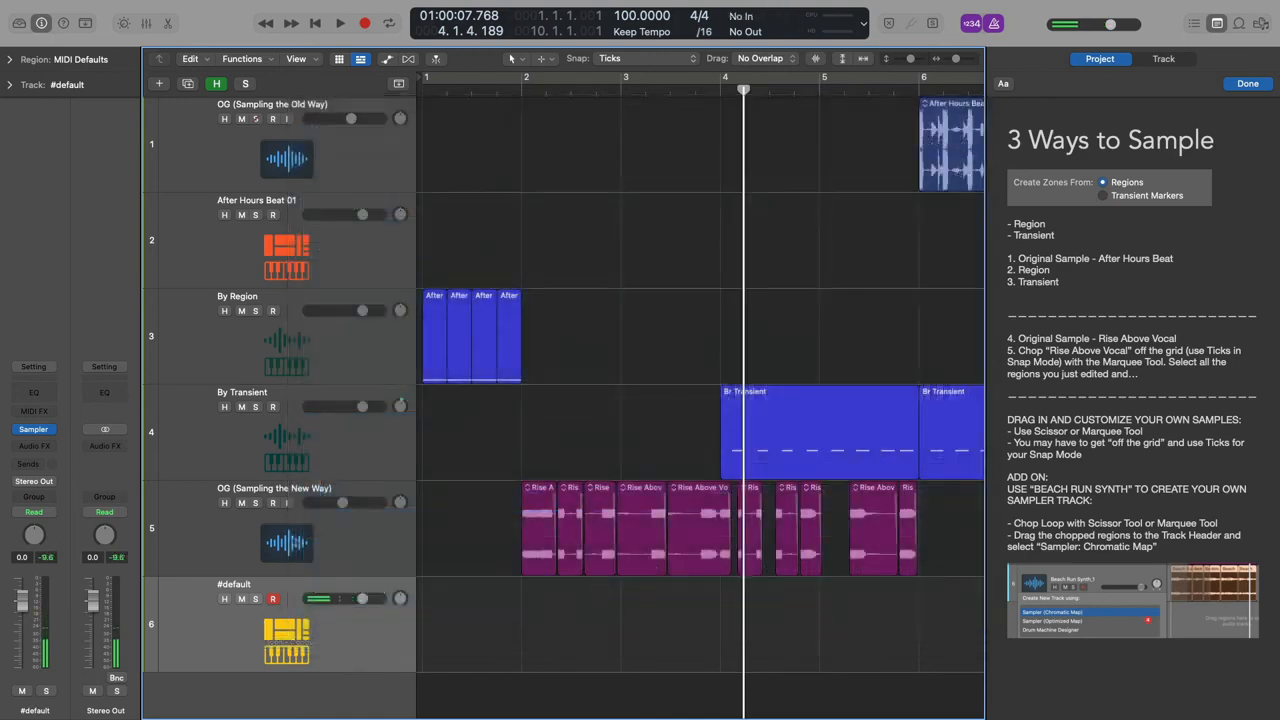
# Step: Mute the OG (Sampling the New Way) track and leave its vocal regions deselected
pyautogui.click(240, 503)
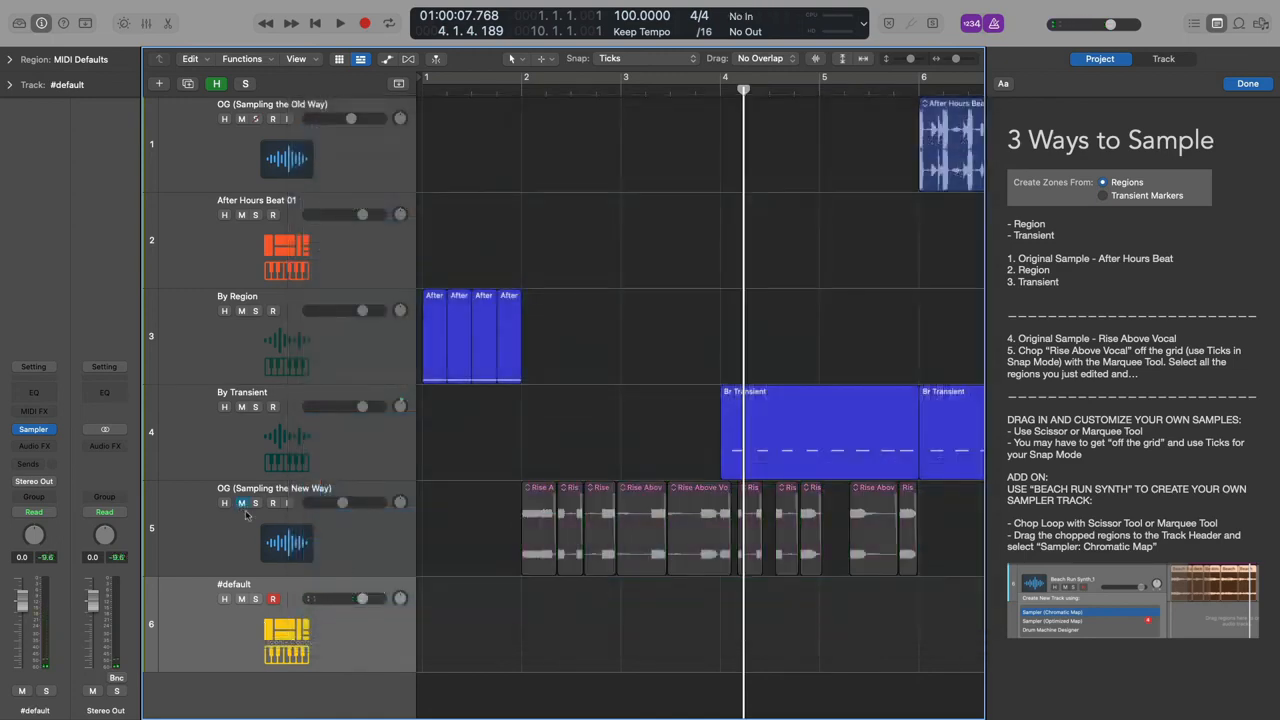
pyautogui.moveTo(486, 541); pyautogui.dragTo(1006, 553)
pyautogui.click(672, 615)
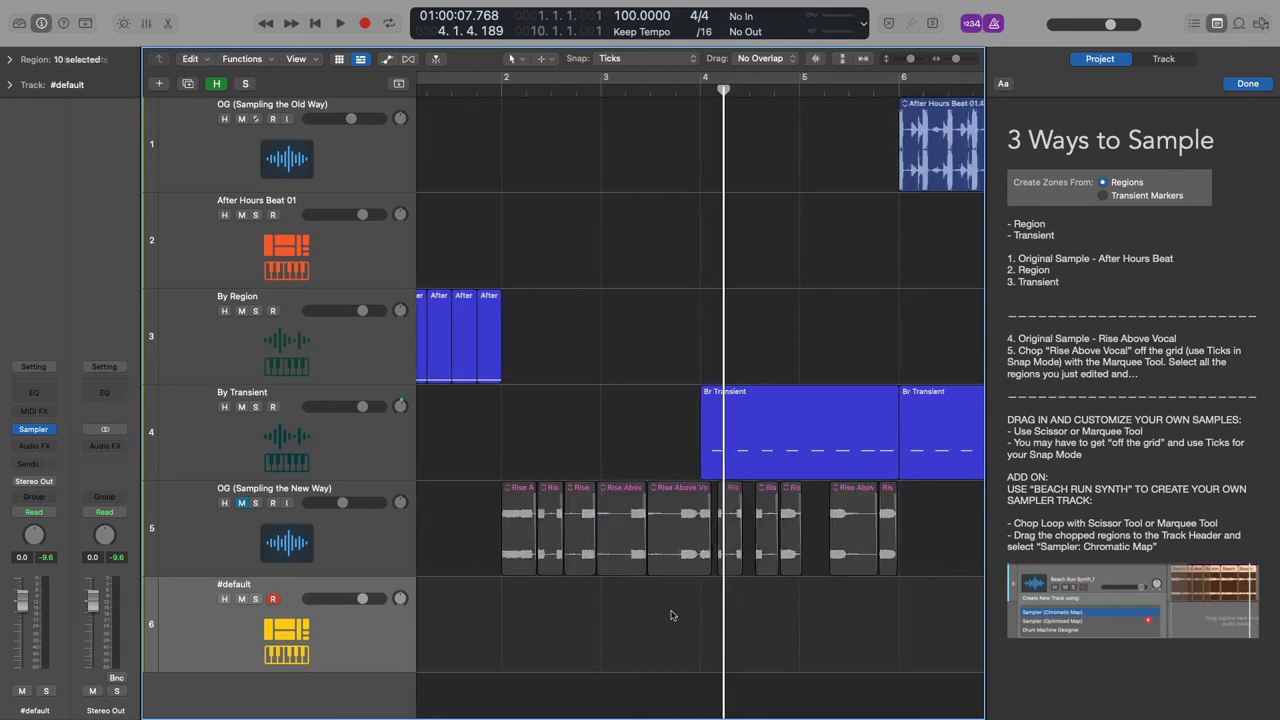
# Step: Record a MIDI performance of the sampled vocal chops on the #default track from the project start to about bar 10
pyautogui.press('Return')
pyautogui.hscroll(-1, 672, 615)
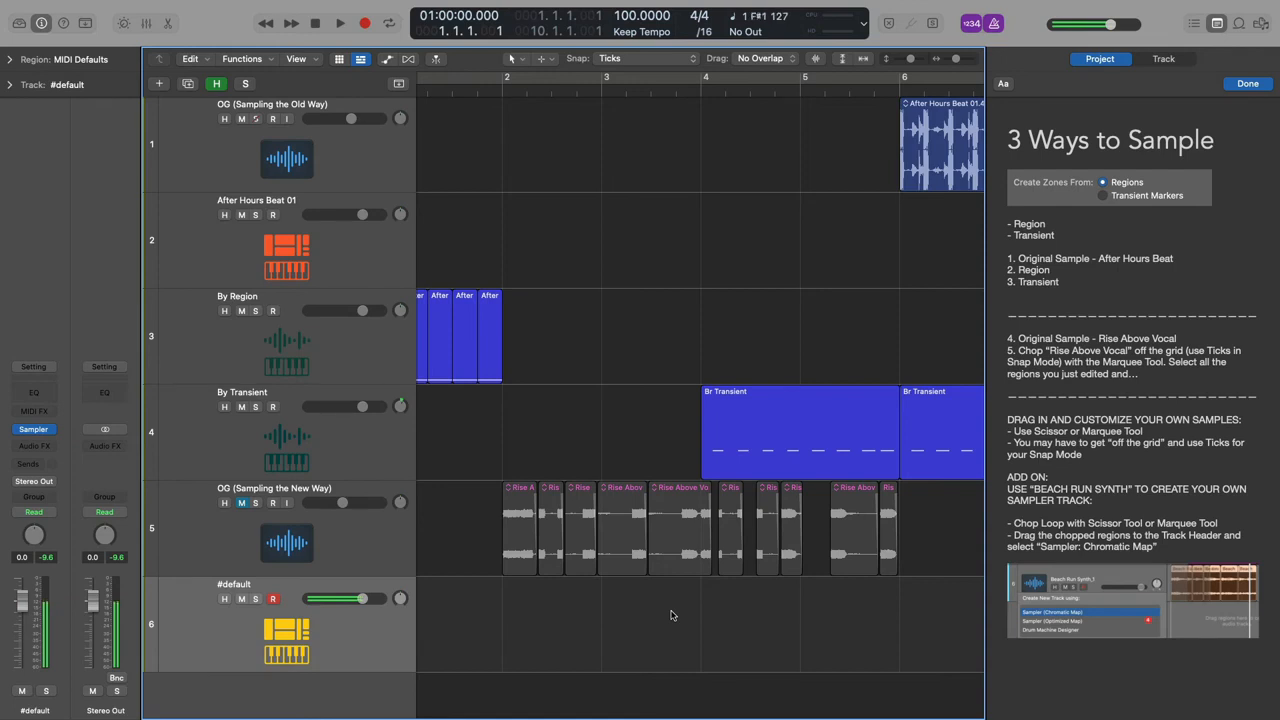
pyautogui.press('r')
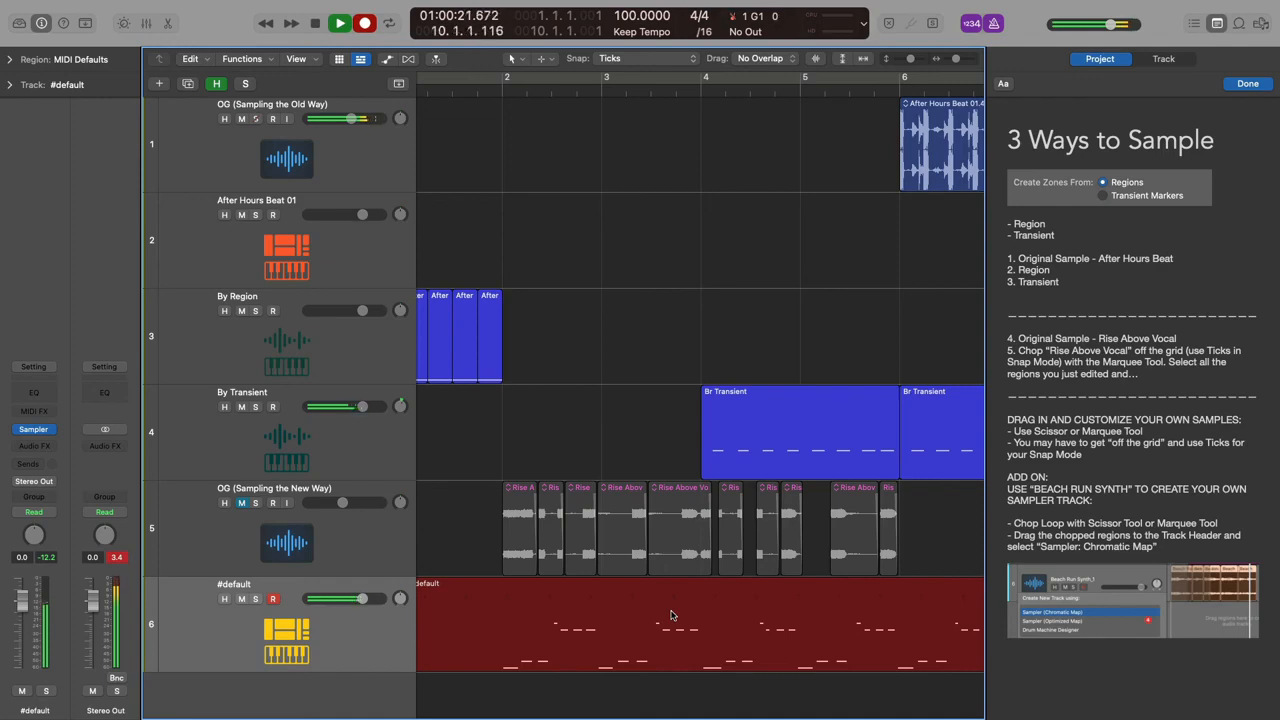
pyautogui.press('space')
# Step: Open the recorded #default region in the Piano Roll and quantize all its notes to 1/16 notes
pyautogui.doubleClick(557, 650)
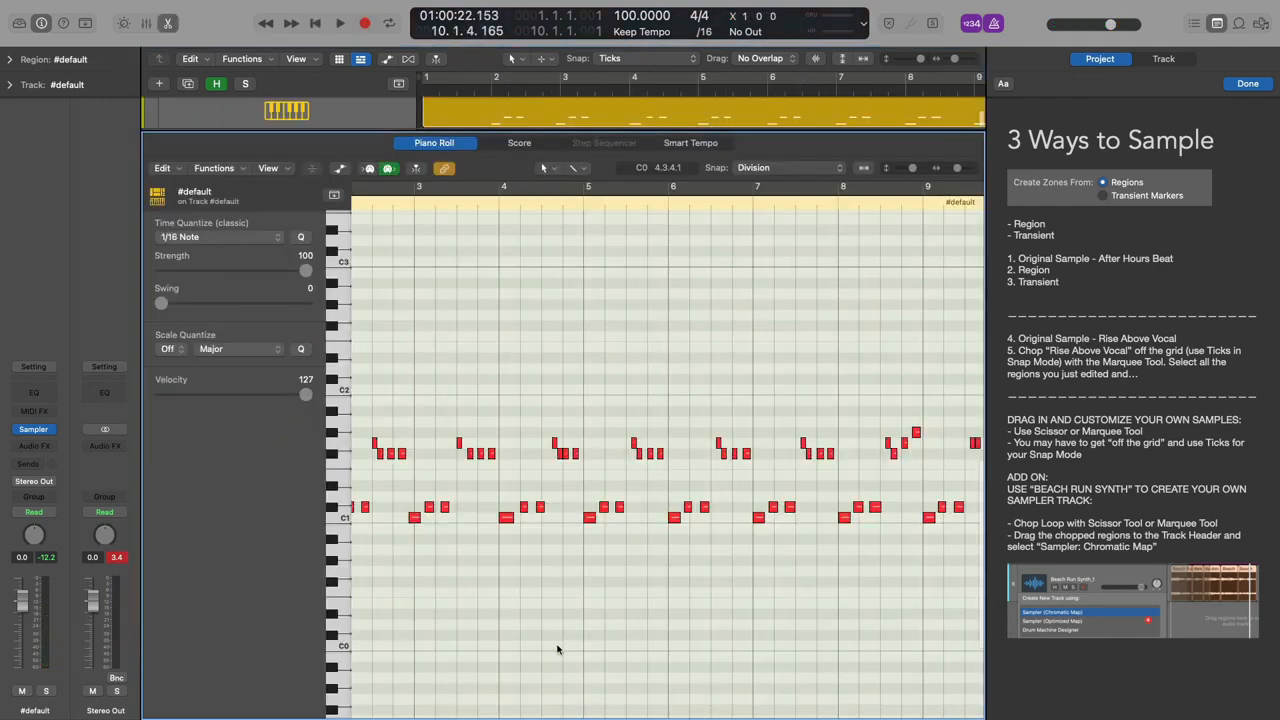
pyautogui.press('super+a')
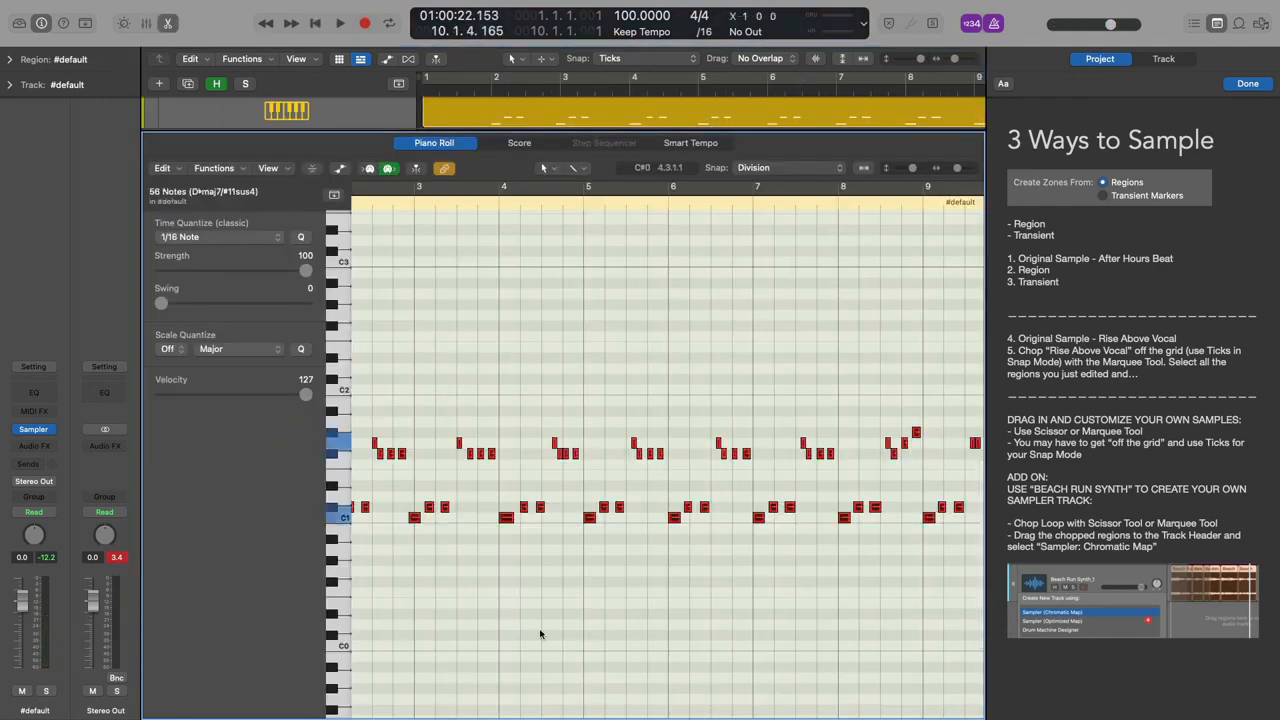
pyautogui.press('super+Right')
pyautogui.press('super+Right')
pyautogui.press('super+Right')
pyautogui.press('super+Right')
pyautogui.press('super+Right')
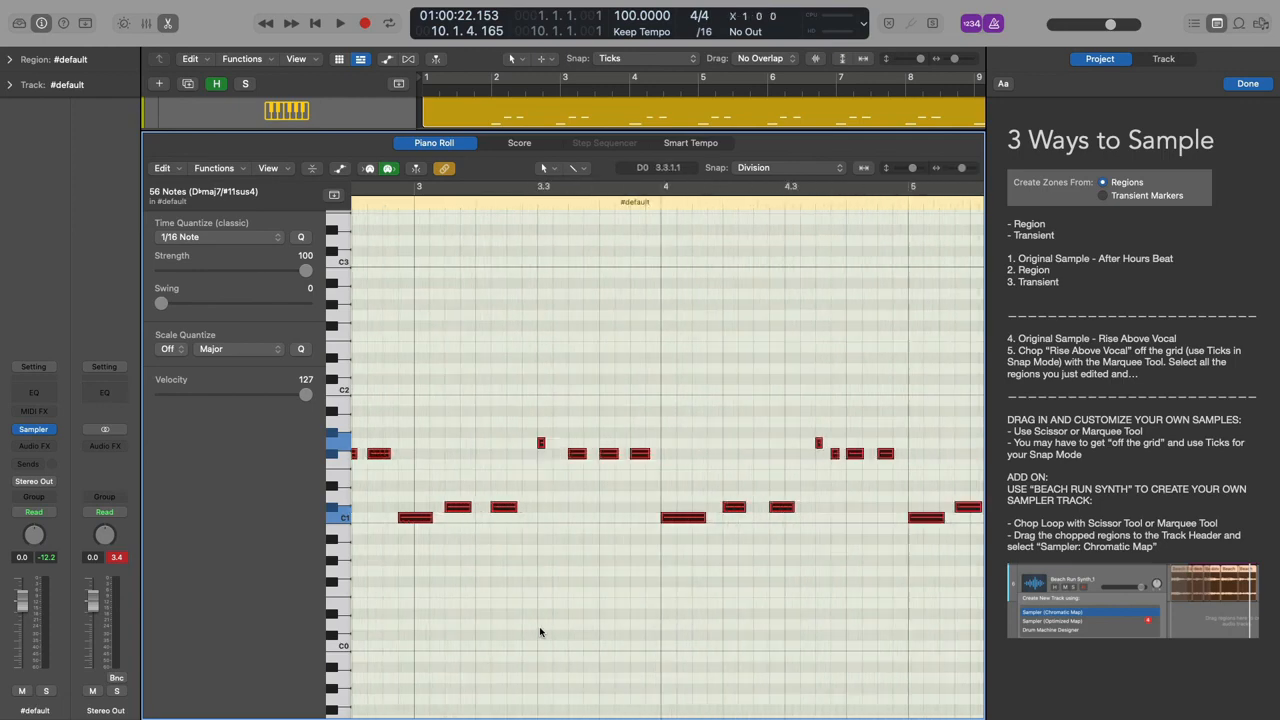
pyautogui.press('super+Left')
pyautogui.press('super+Left')
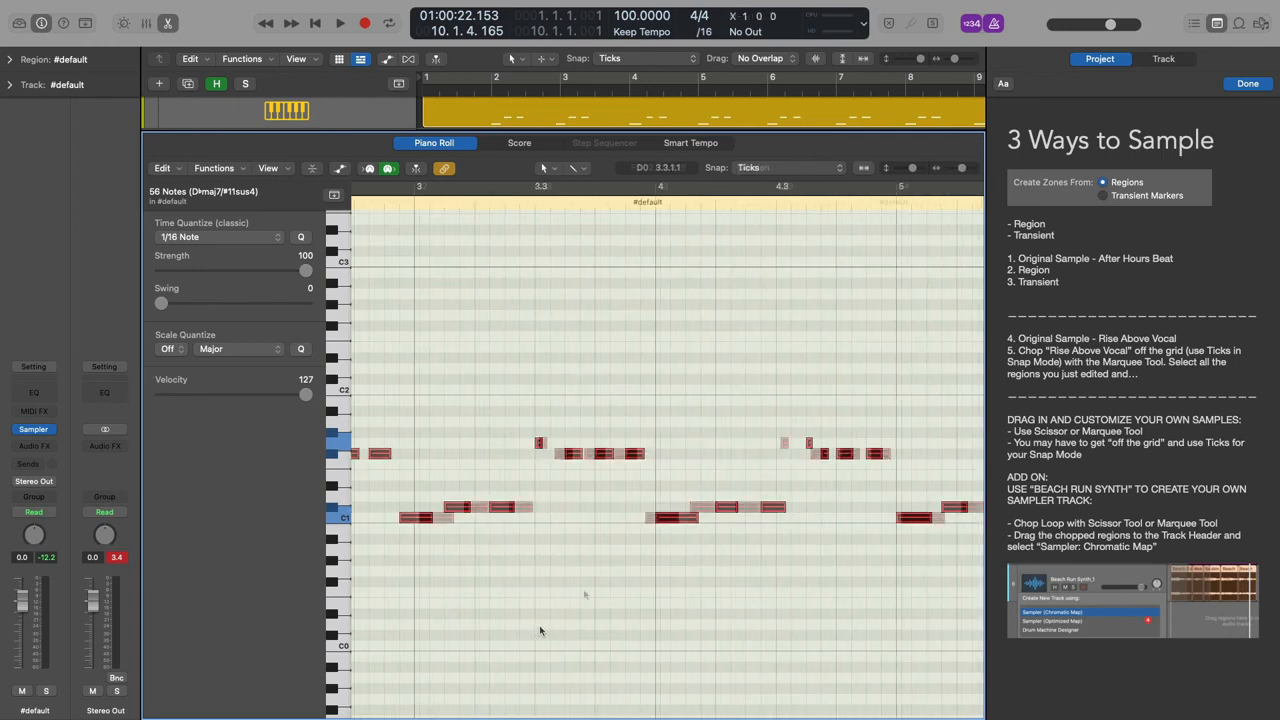
# Step: Trim the start of the early C1 note just before bar 3 so it begins exactly on bar 3
pyautogui.click(607, 575)
pyautogui.hscroll(5, 607, 575)
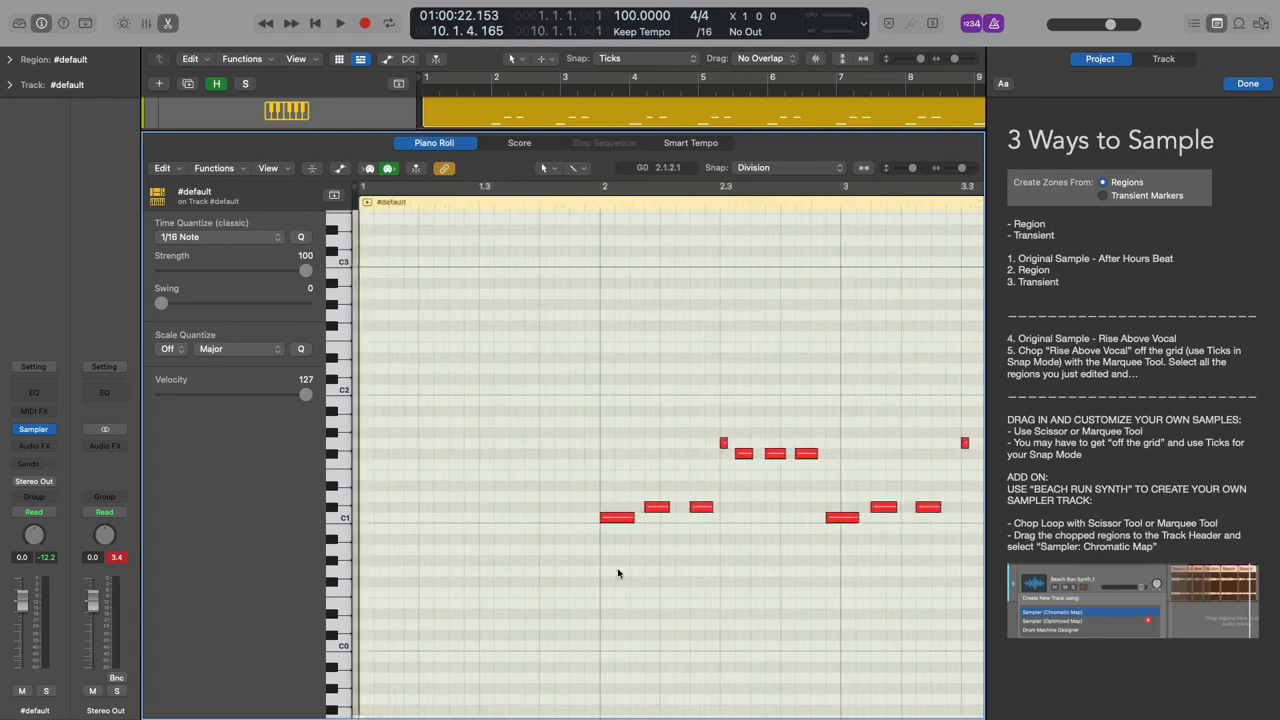
pyautogui.click(538, 527)
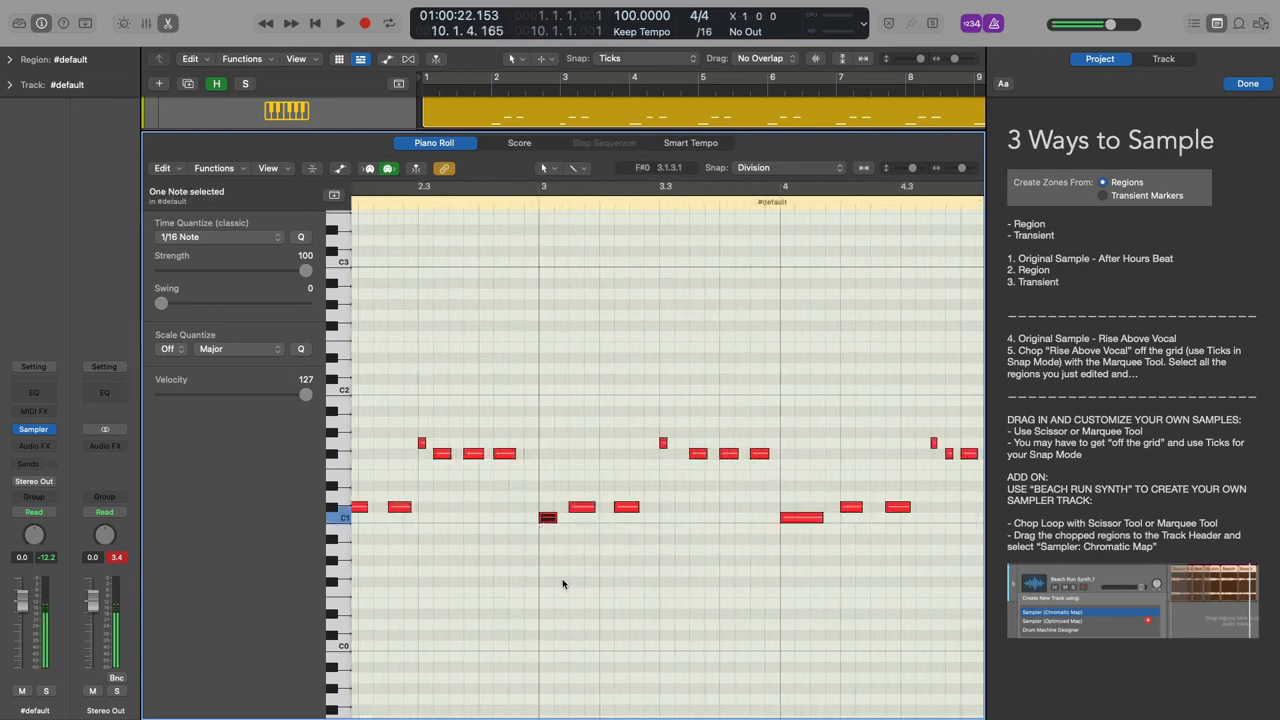
# Step: Try moving the C#1 note at 4.2 about 20 ticks later, off the grid, and undo the move
pyautogui.press('super+Right')
pyautogui.press('super+Right')
pyautogui.press('super+Right')
pyautogui.press('super+Right')
pyautogui.press('super+Right')
pyautogui.press('super+Right')
pyautogui.press('super+Left')
pyautogui.press('super+Left')
pyautogui.press('super+Left')
pyautogui.hscroll(10, 564, 601)
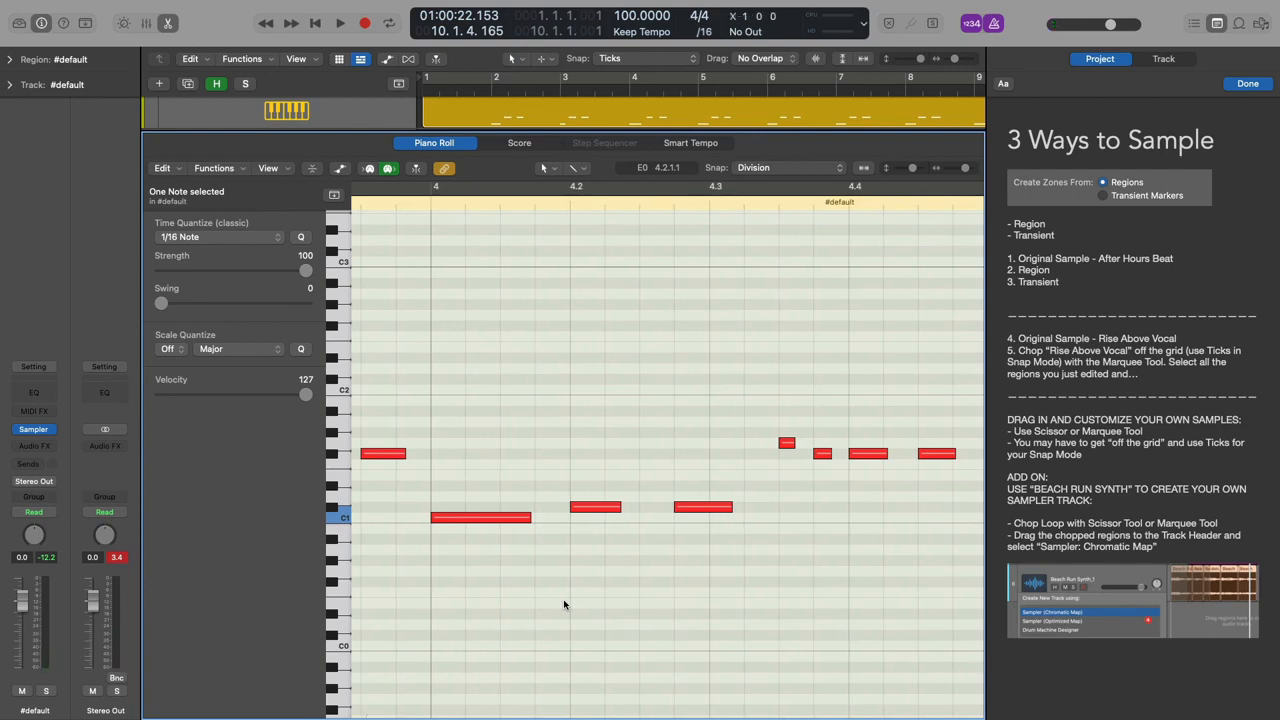
pyautogui.press('super+Right')
pyautogui.press('super+Right')
pyautogui.press('super+Right')
pyautogui.press('super+Right')
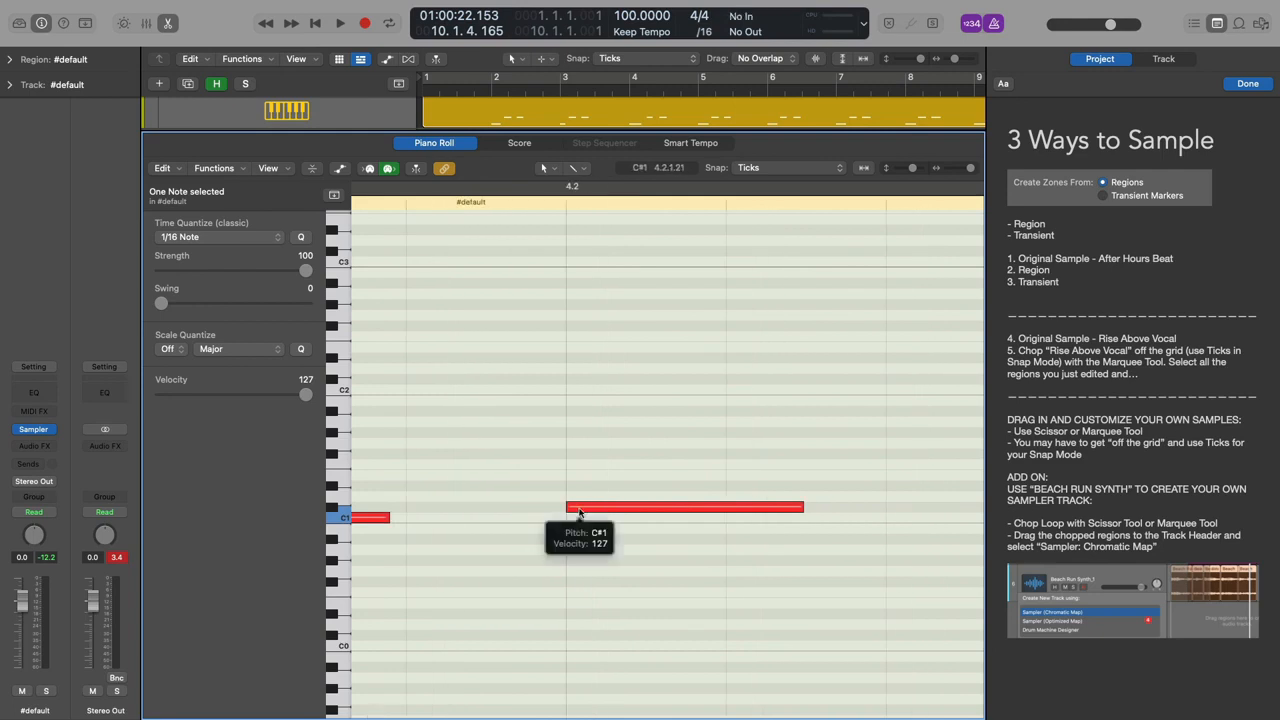
pyautogui.moveTo(578, 512); pyautogui.dragTo(592, 516)
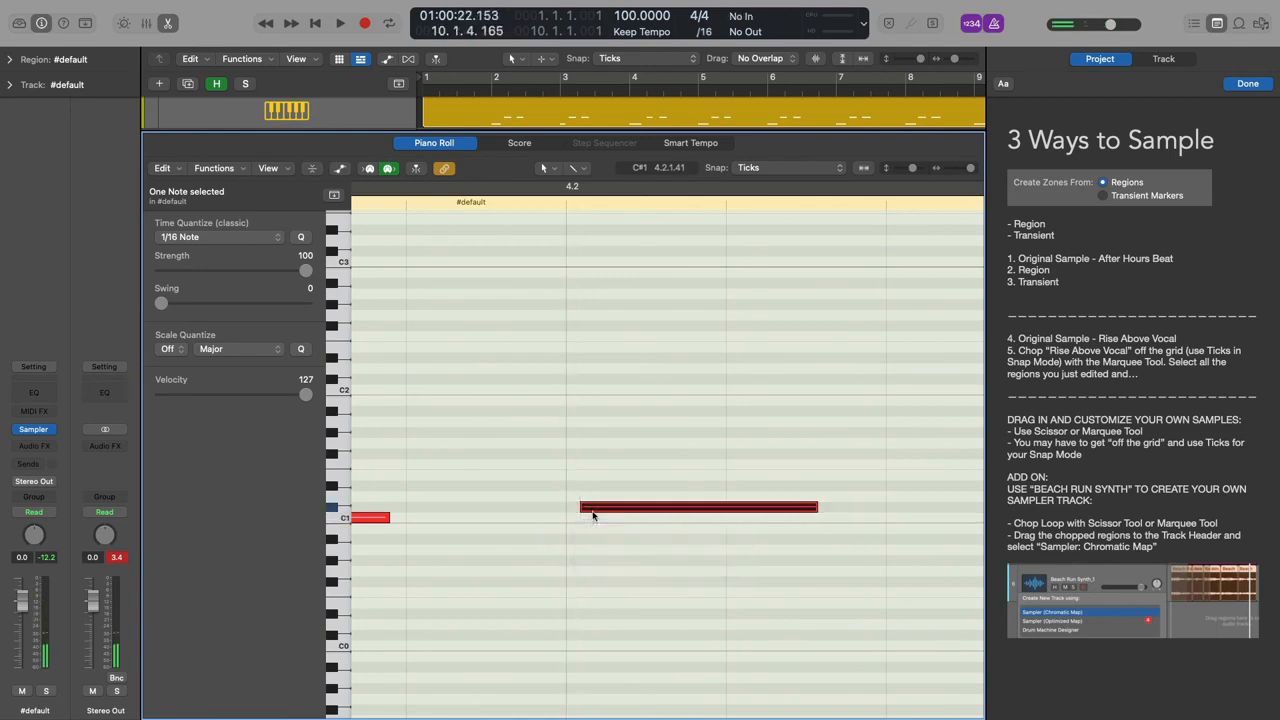
pyautogui.press('super+z')
# Step: Close the Piano Roll, fit the recorded regions in the Tracks area, and play the project from the start
pyautogui.press('p')
pyautogui.press('super+Left')
pyautogui.press('super+Left')
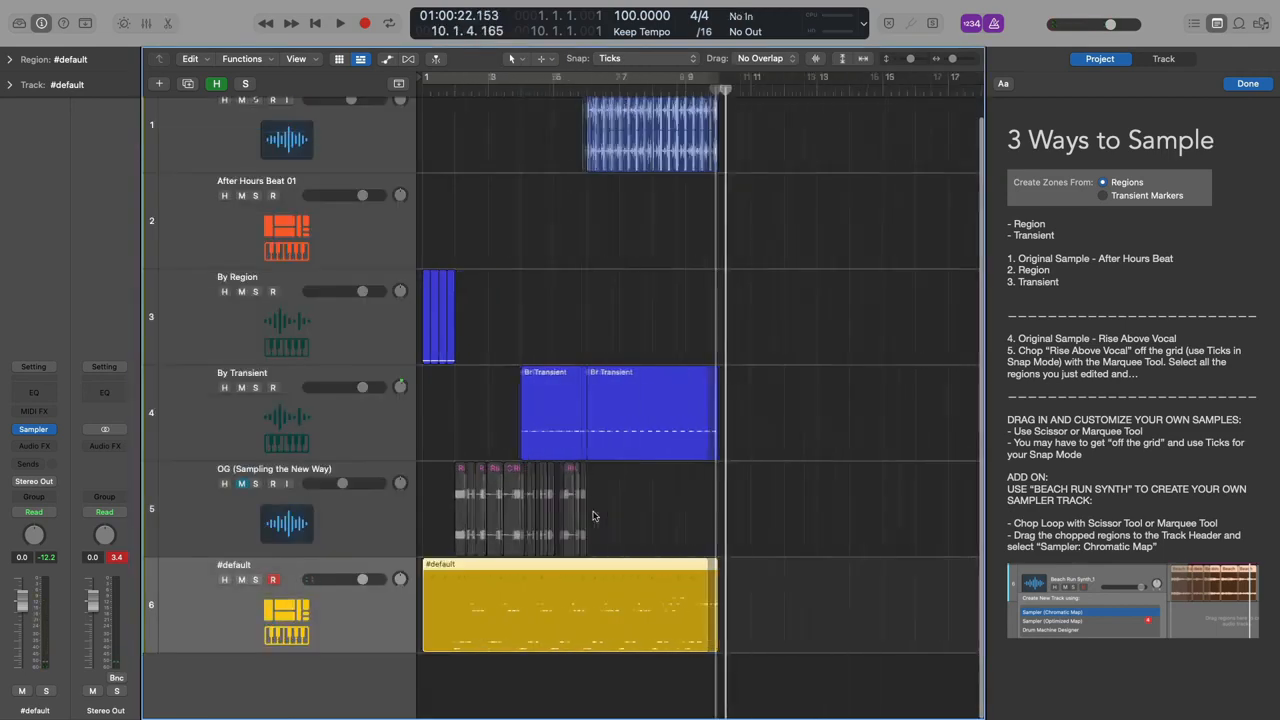
pyautogui.press('super+Left')
pyautogui.press('super+Left')
pyautogui.press('super+Right')
pyautogui.press('super+Right')
pyautogui.press('super+Right')
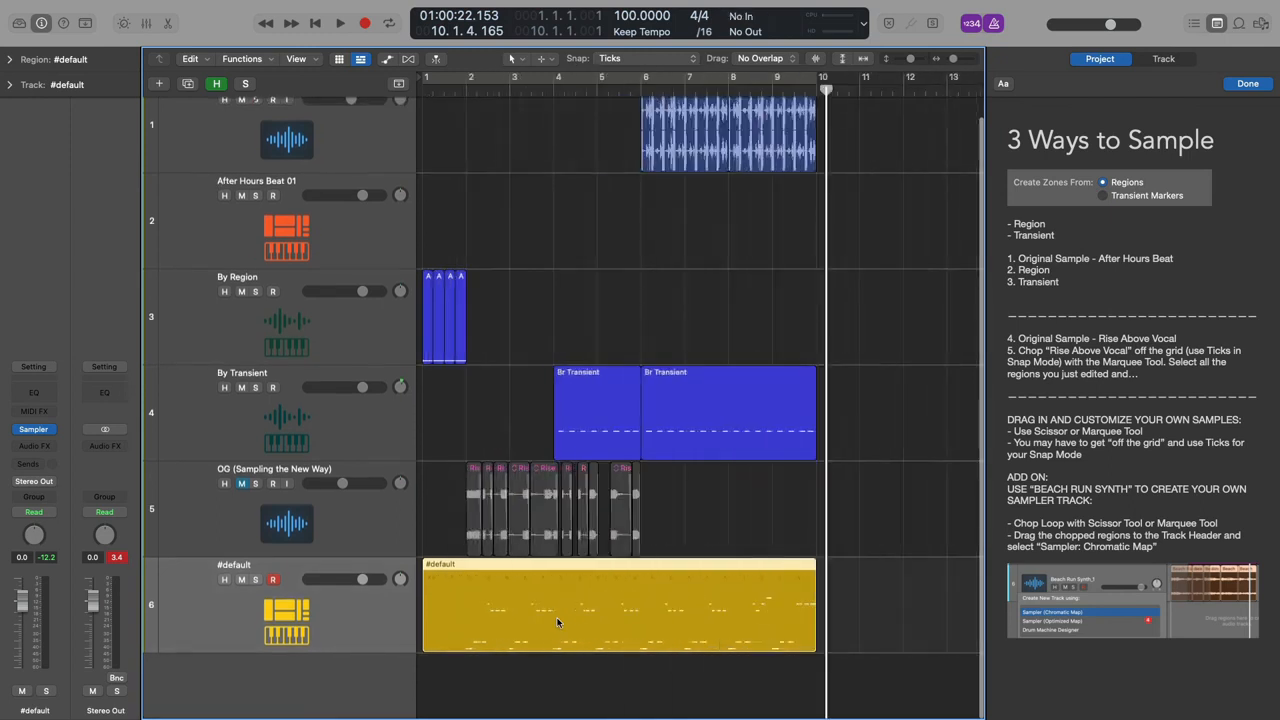
pyautogui.press('Return')
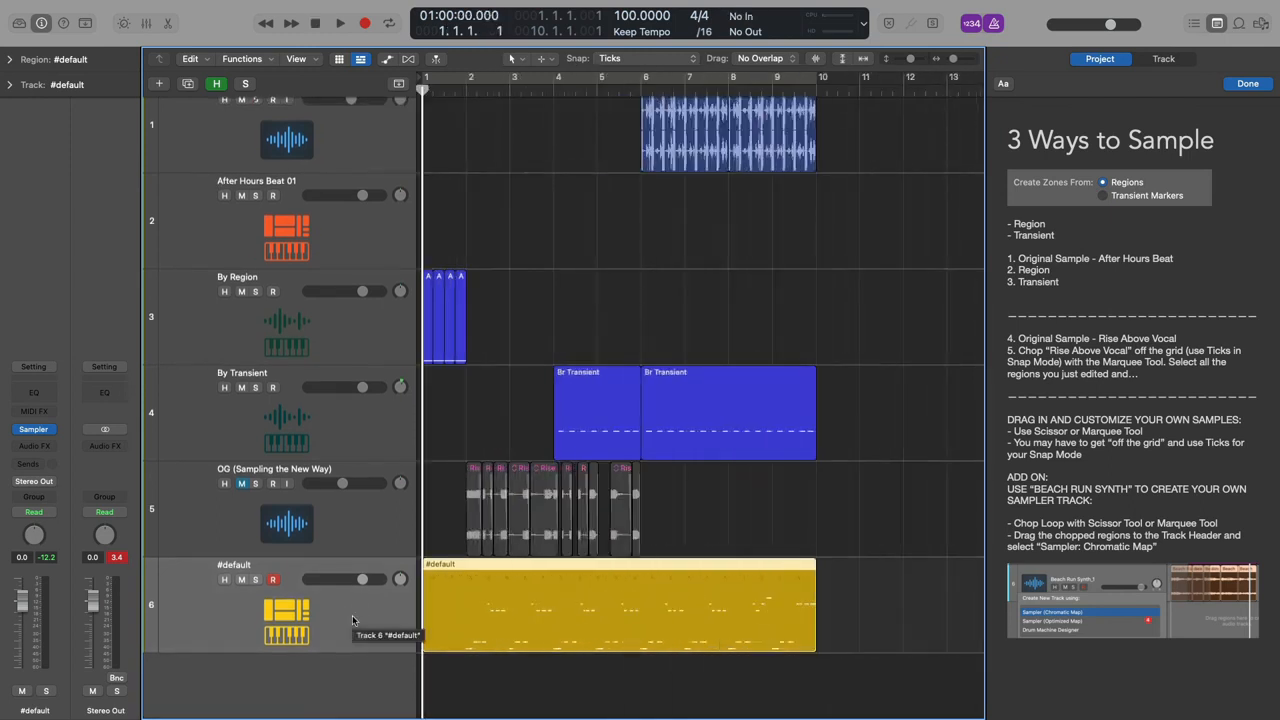
pyautogui.press('space')
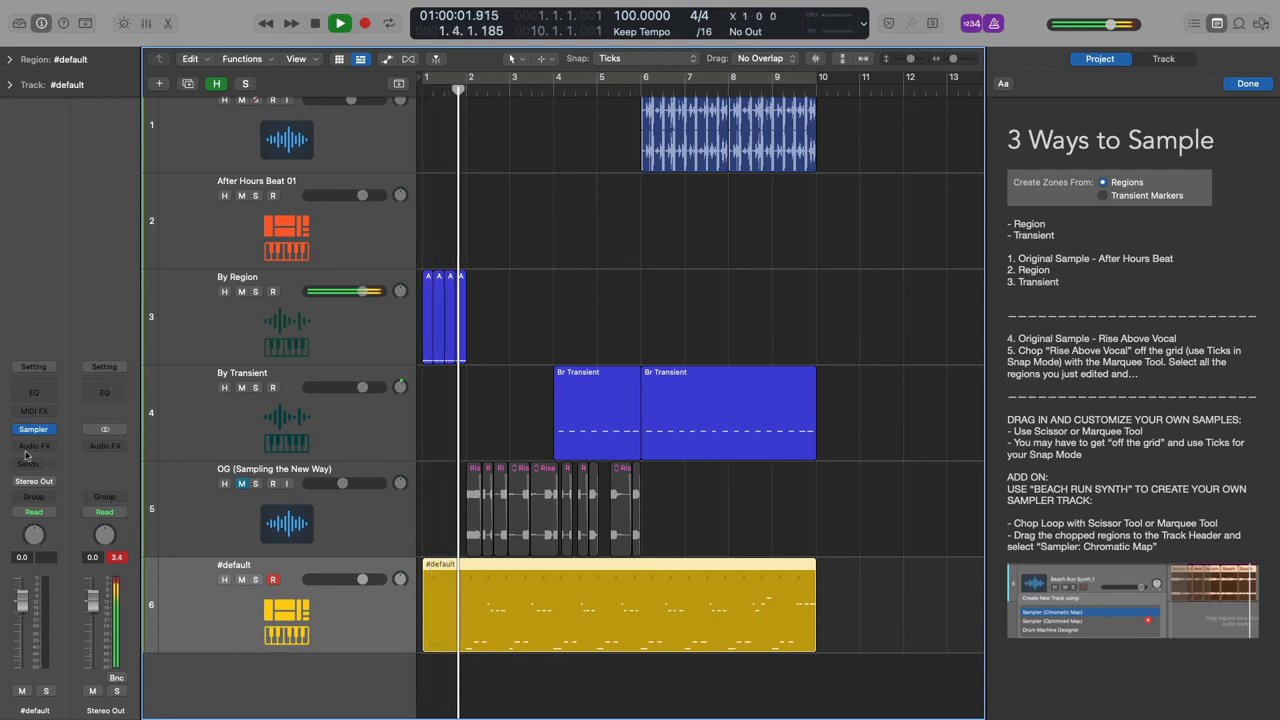
# Step: Insert a ChromaVerb on the #default track with Wet at 47% and Decay at 1.40 s, and close its window
pyautogui.click(35, 447)
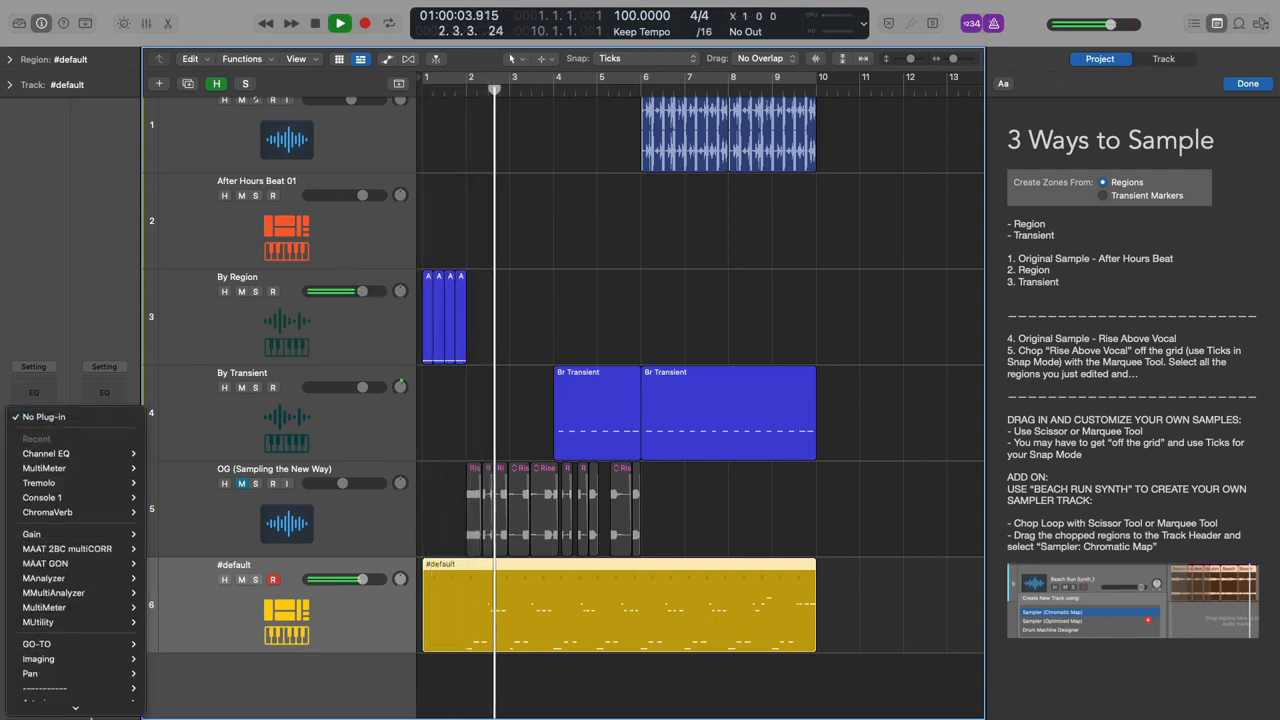
pyautogui.moveTo(90, 470)
pyautogui.click(165, 468)
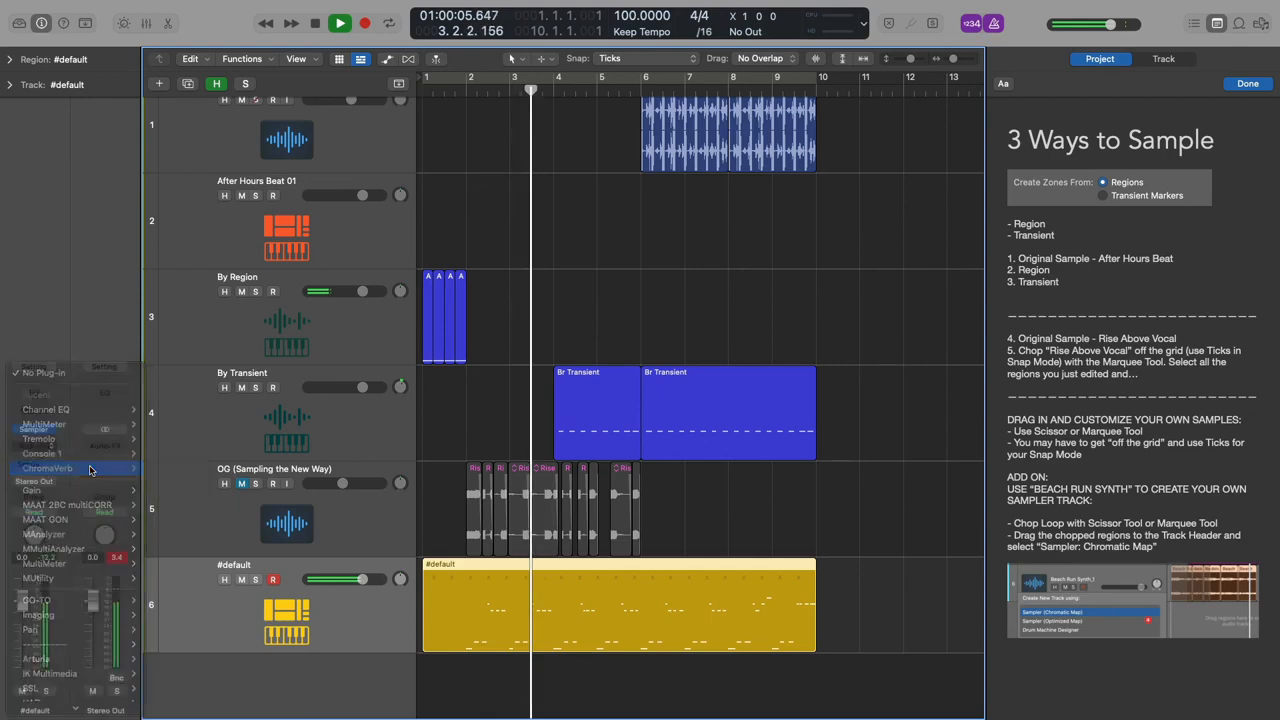
pyautogui.moveTo(1035, 610); pyautogui.dragTo(1035, 613)
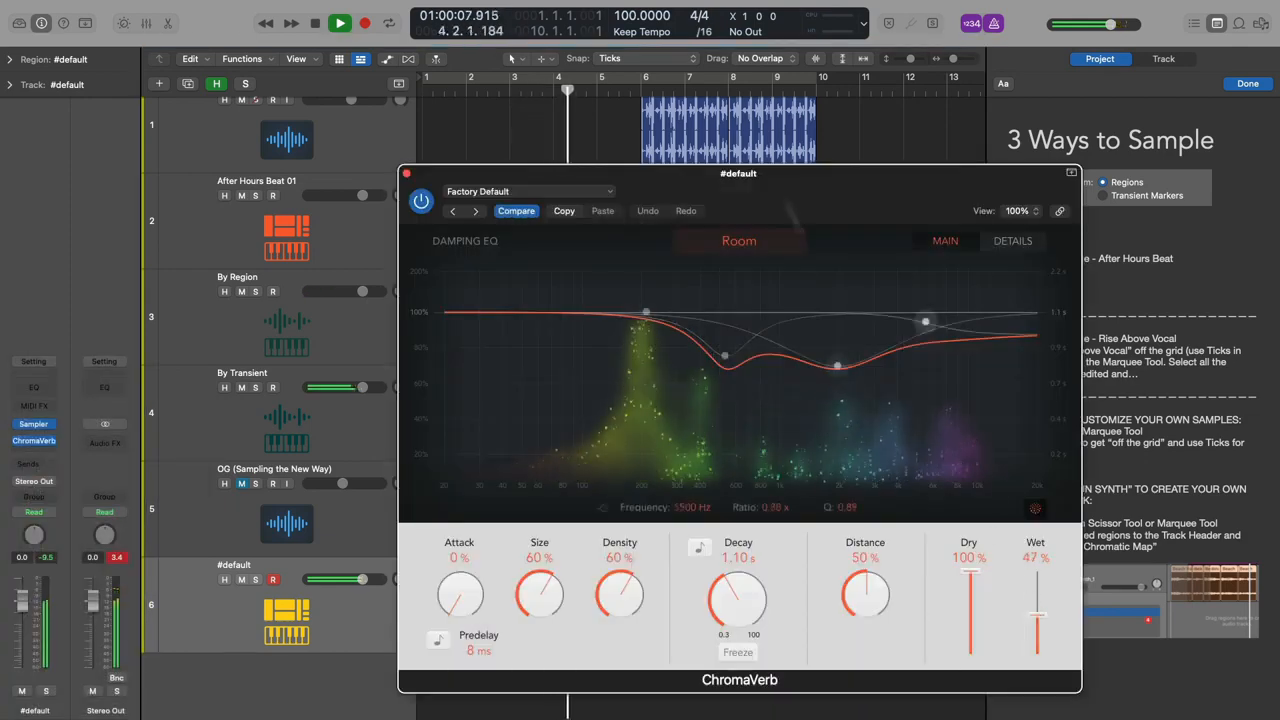
pyautogui.moveTo(760, 173); pyautogui.dragTo(630, 87)
pyautogui.moveTo(620, 545); pyautogui.dragTo(612, 526)
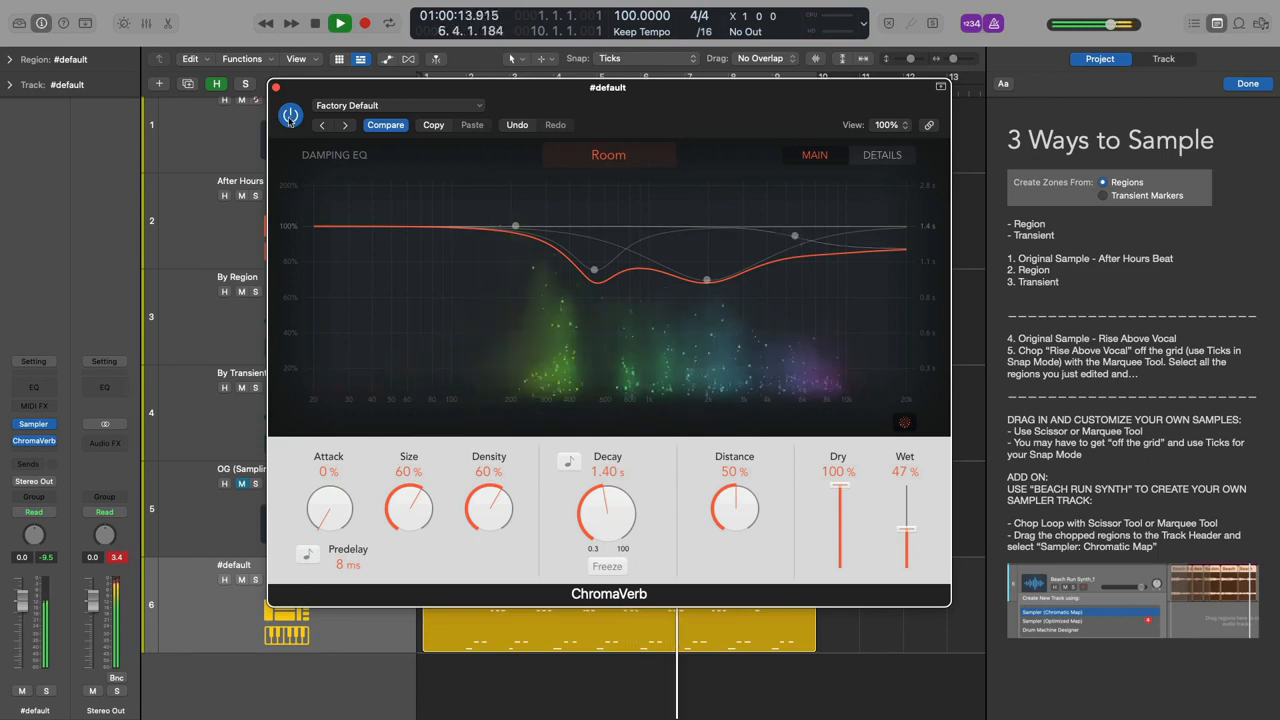
pyautogui.click(276, 88)
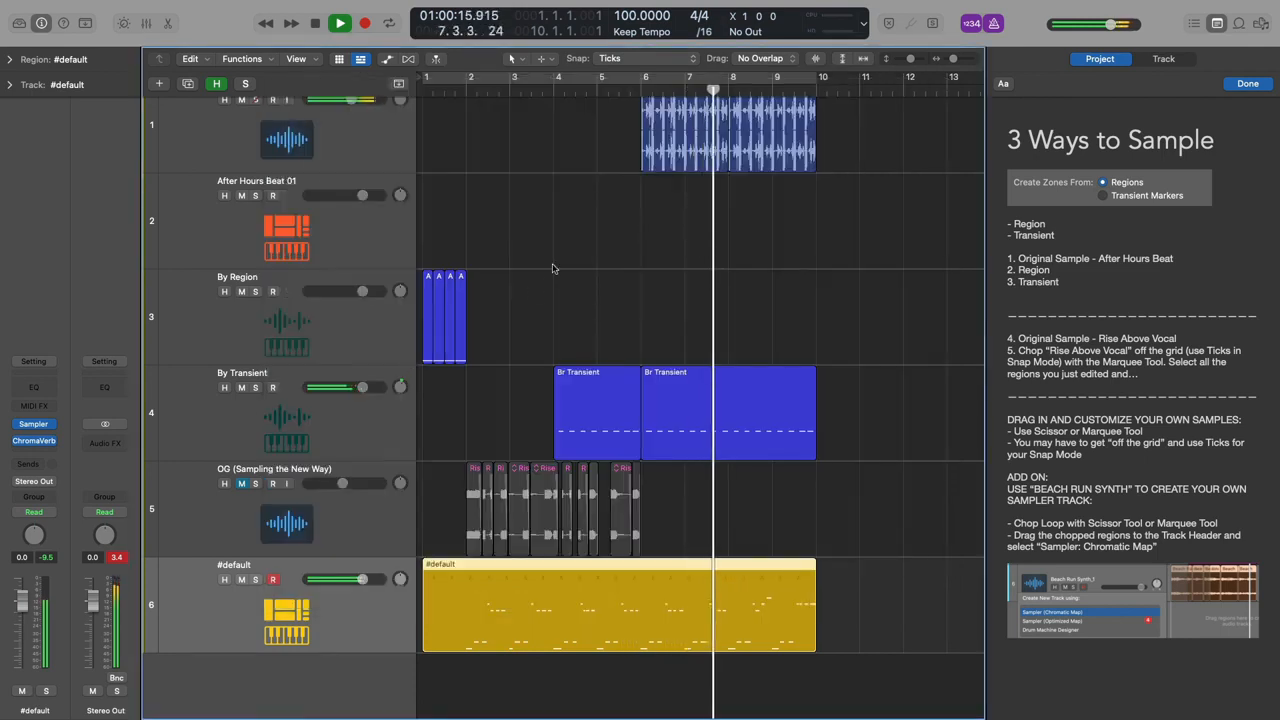
# Step: Reduce the track heights until all six tracks fit in view, and stop playback once the regions have ended
pyautogui.press('super+Up')
pyautogui.press('super+Up')
pyautogui.press('super+Up')
pyautogui.press('super+Up')
pyautogui.press('super+Down')
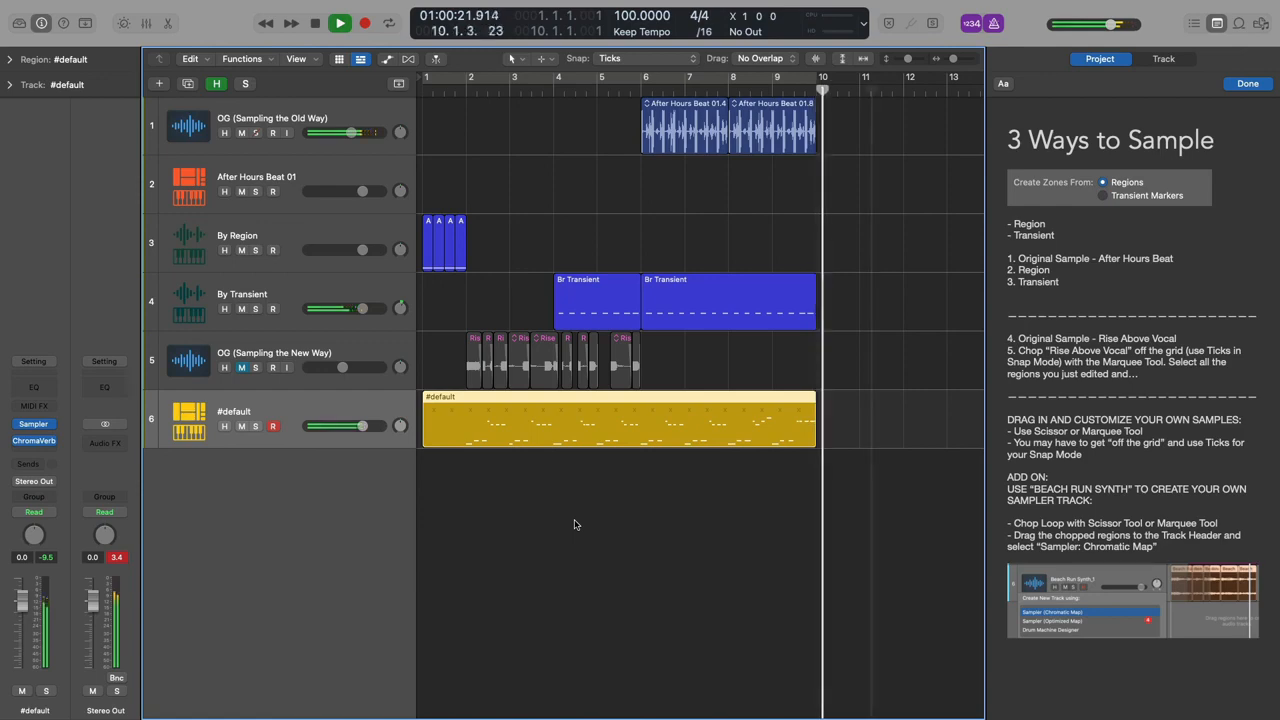
pyautogui.press('space')
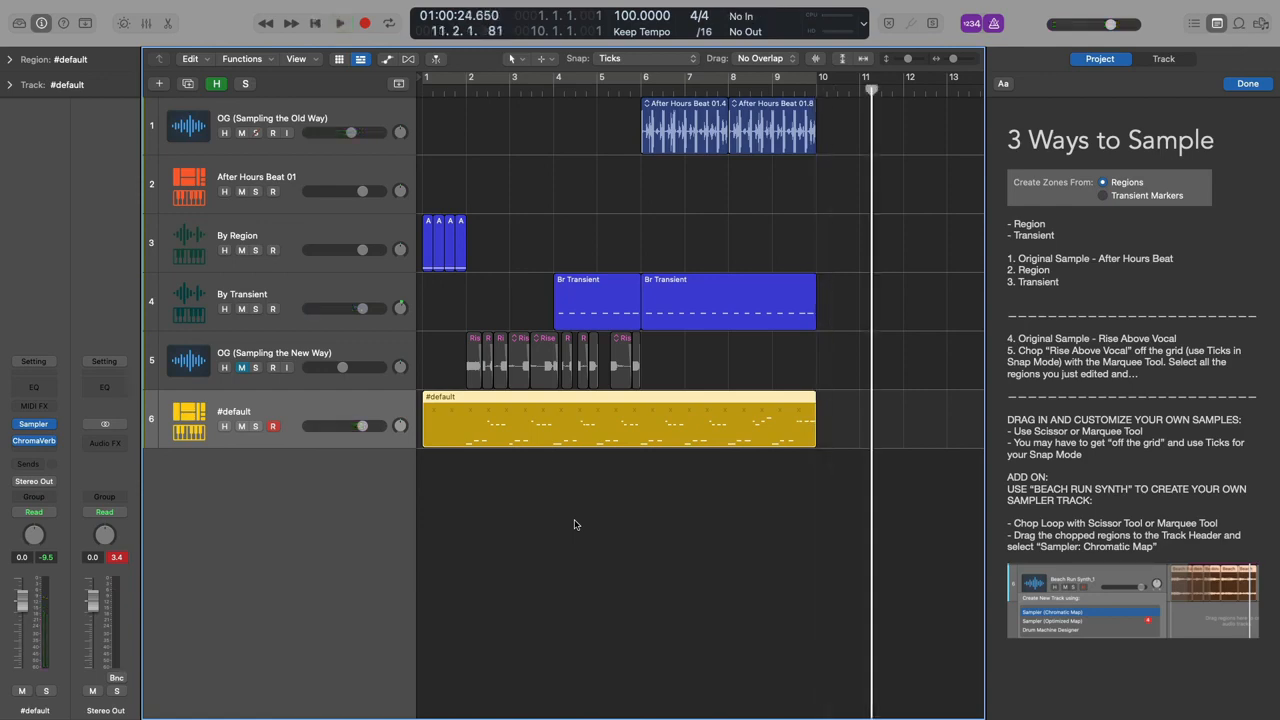